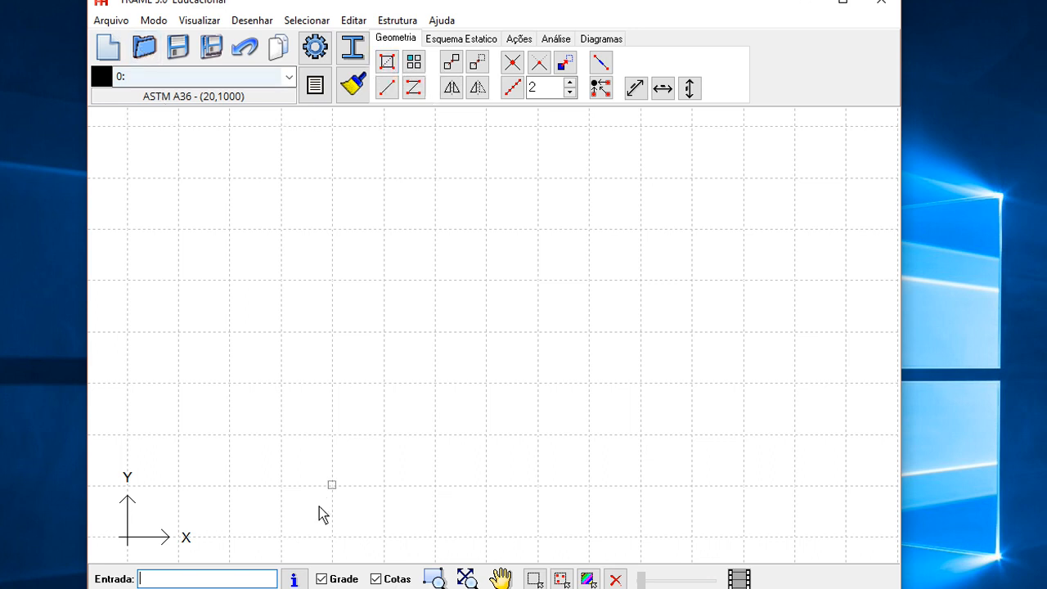
# - Draw a square frame about four grid cells wide and high with the Quadro tool
pyautogui.click(389, 64)
pyautogui.click(229, 485)
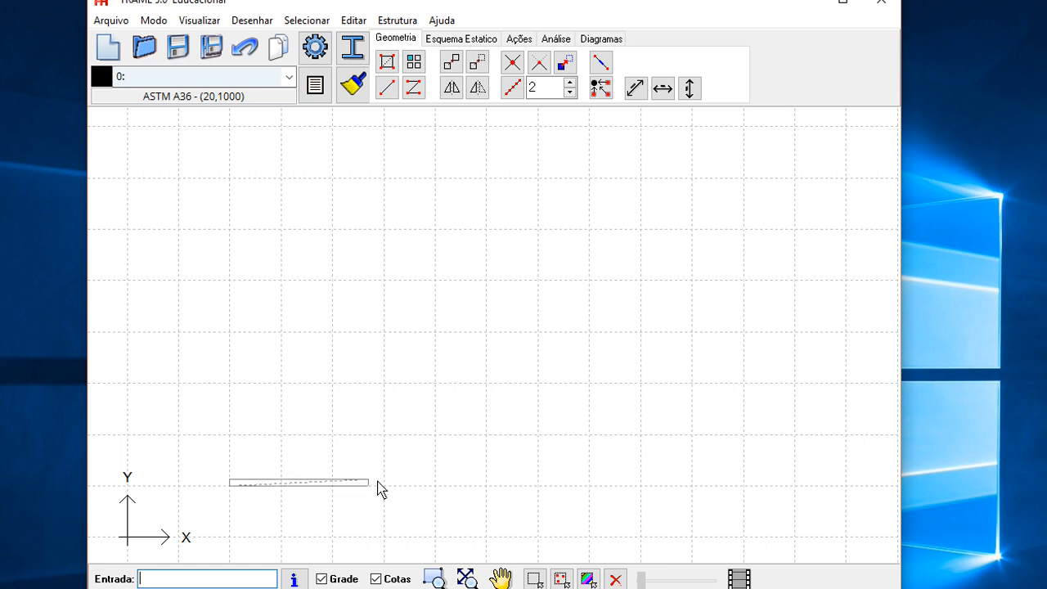
pyautogui.click(434, 290)
pyautogui.moveTo(305, 420); pyautogui.dragTo(375, 400)
pyautogui.scroll(4, 321, 398)
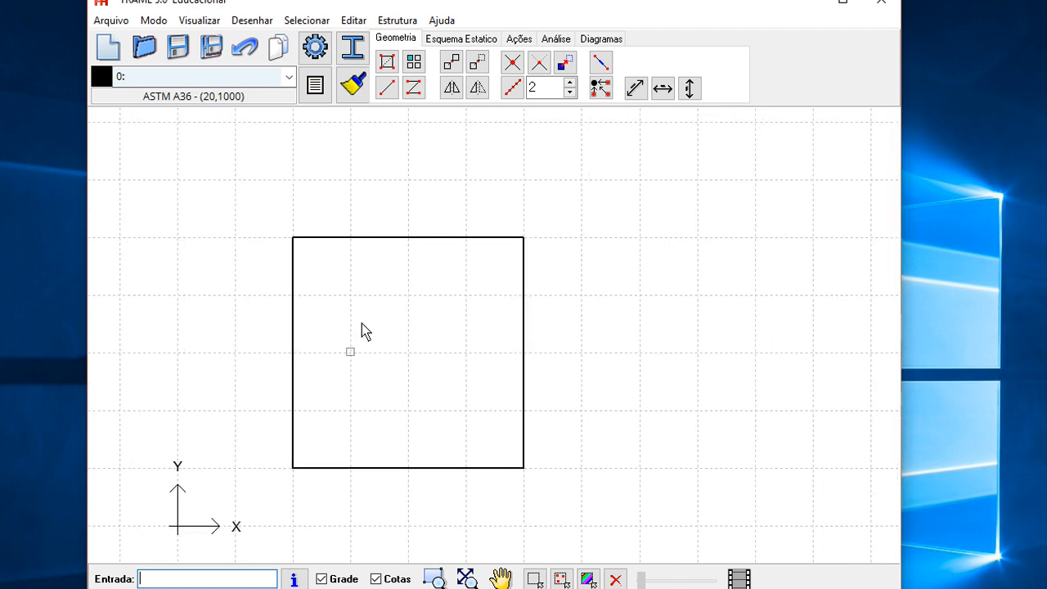
# - Open the options dialog and review the units and grid spacing settings
pyautogui.click(316, 47)
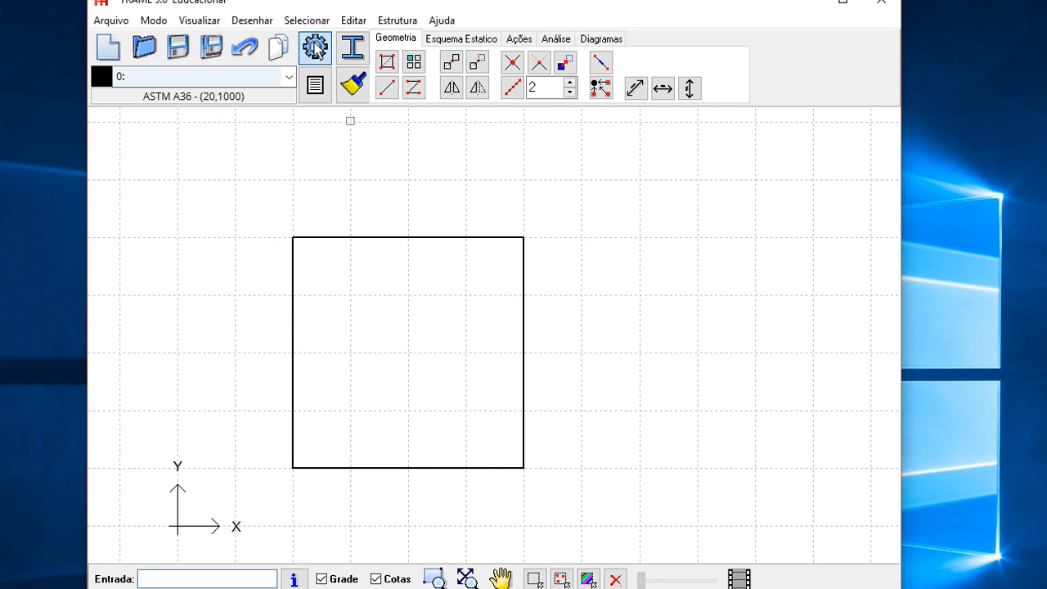
pyautogui.moveTo(374, 189); pyautogui.dragTo(572, 140)
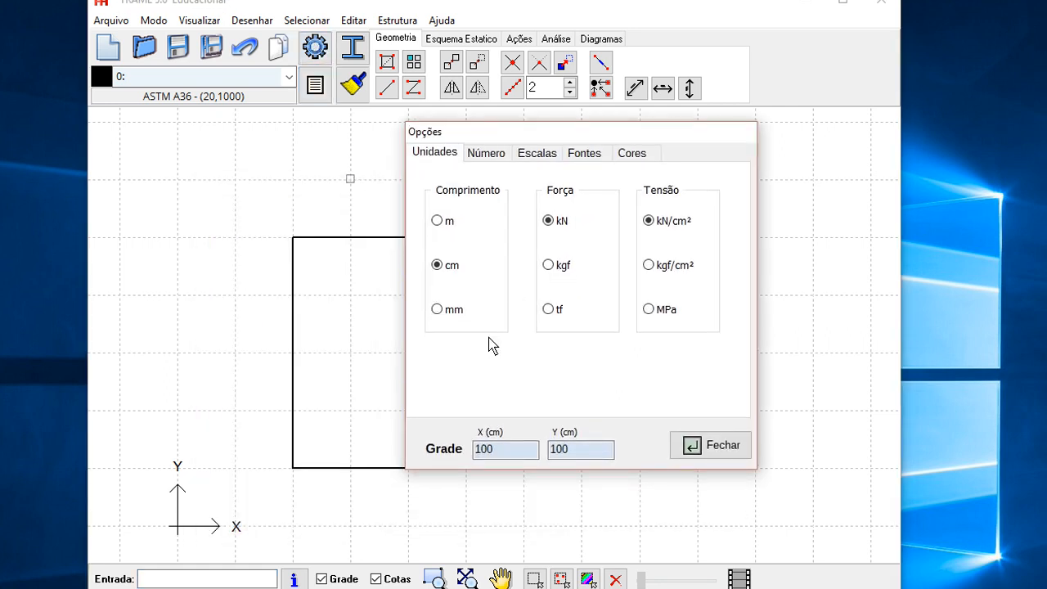
pyautogui.moveTo(519, 453); pyautogui.dragTo(467, 454)
pyautogui.moveTo(611, 449); pyautogui.dragTo(533, 453)
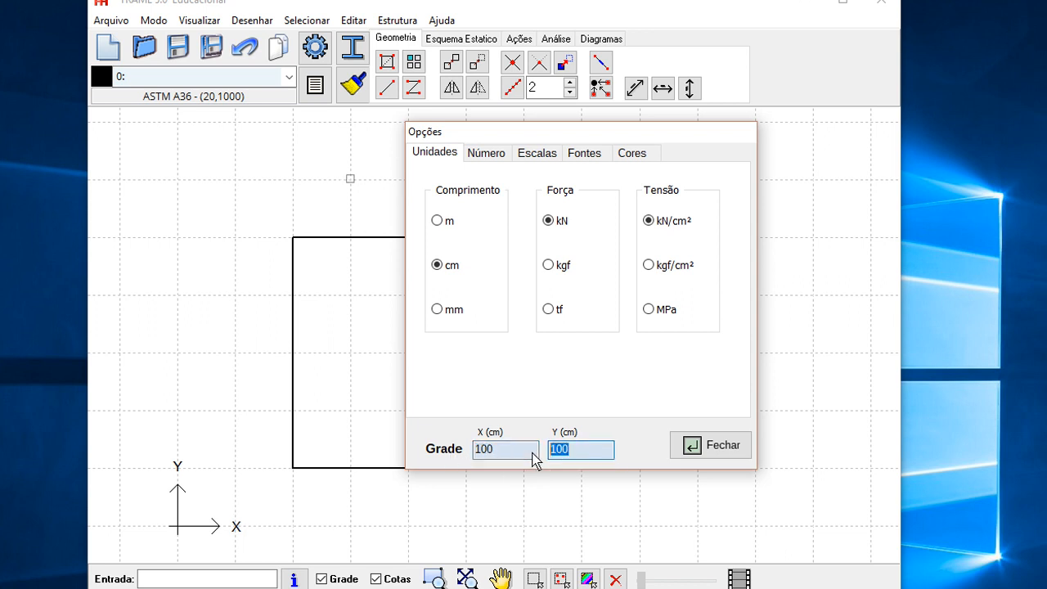
pyautogui.click(711, 448)
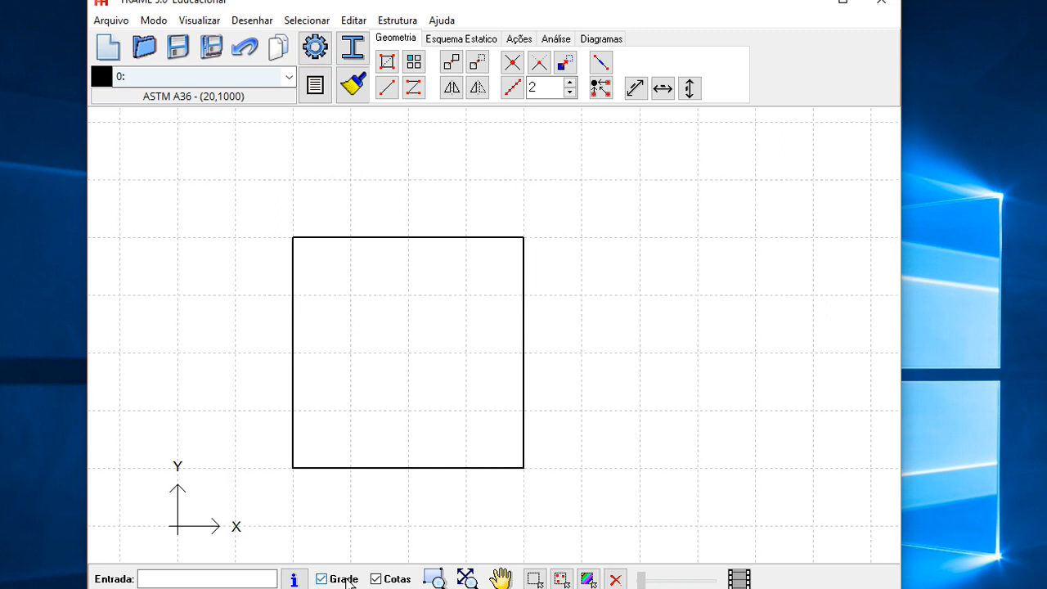
# - Delete the bottom bar of the frame, leaving the two columns and the top beam
pyautogui.click(404, 468)
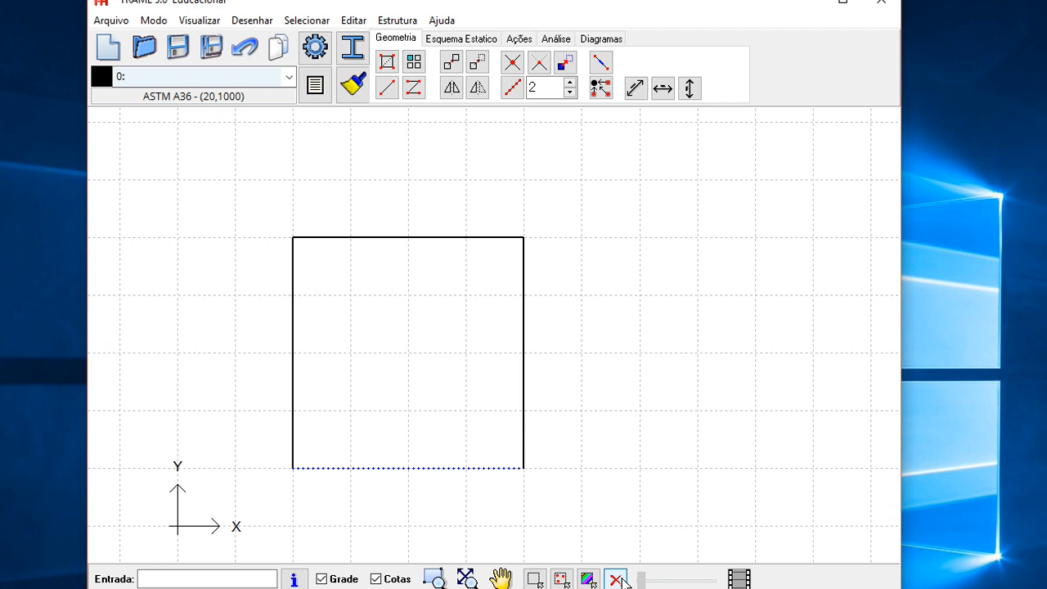
pyautogui.moveTo(457, 368); pyautogui.dragTo(427, 386)
pyautogui.scroll(1, 386, 358)
pyautogui.moveTo(385, 357)
pyautogui.mouseDown()
pyautogui.moveTo(432, 330)
pyautogui.moveTo(378, 346)
pyautogui.moveTo(393, 353)
pyautogui.moveTo(430, 318)
pyautogui.mouseUp()
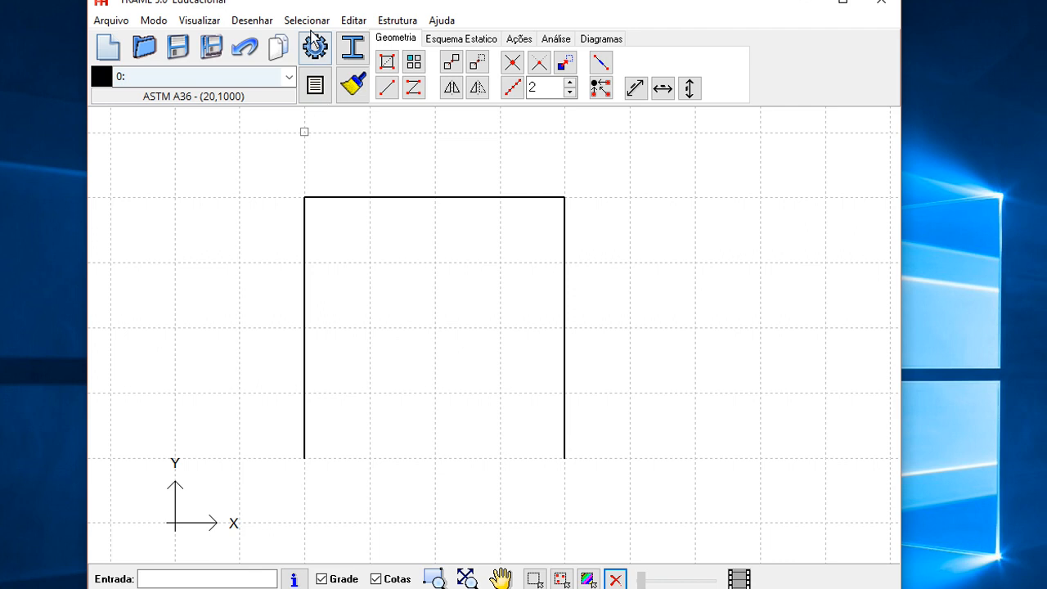
# - Name bar group 0 as PILAR and bar group 1 as VIGA
pyautogui.click(315, 82)
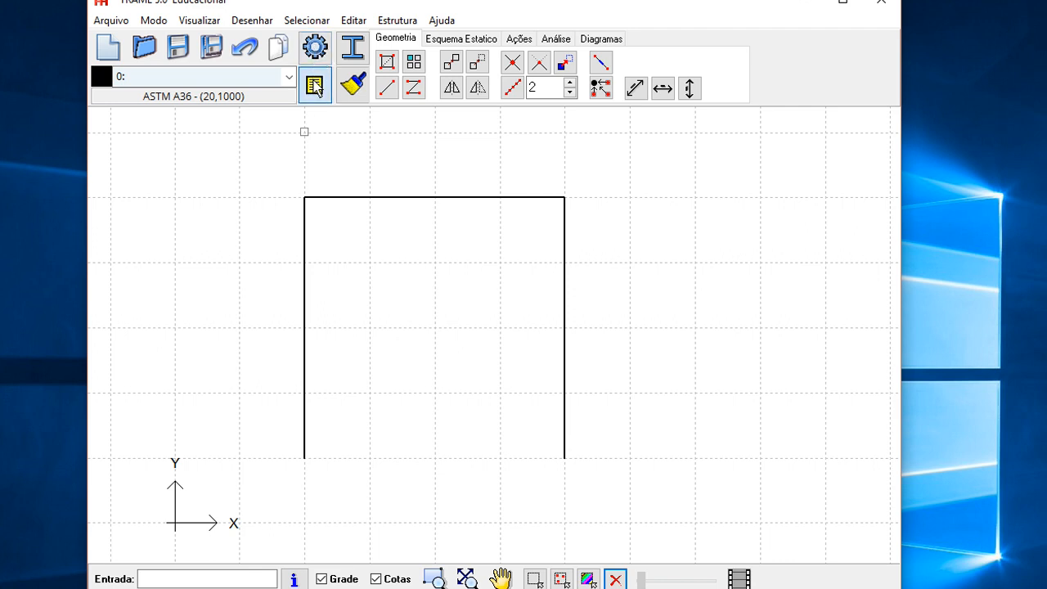
pyautogui.click(454, 180)
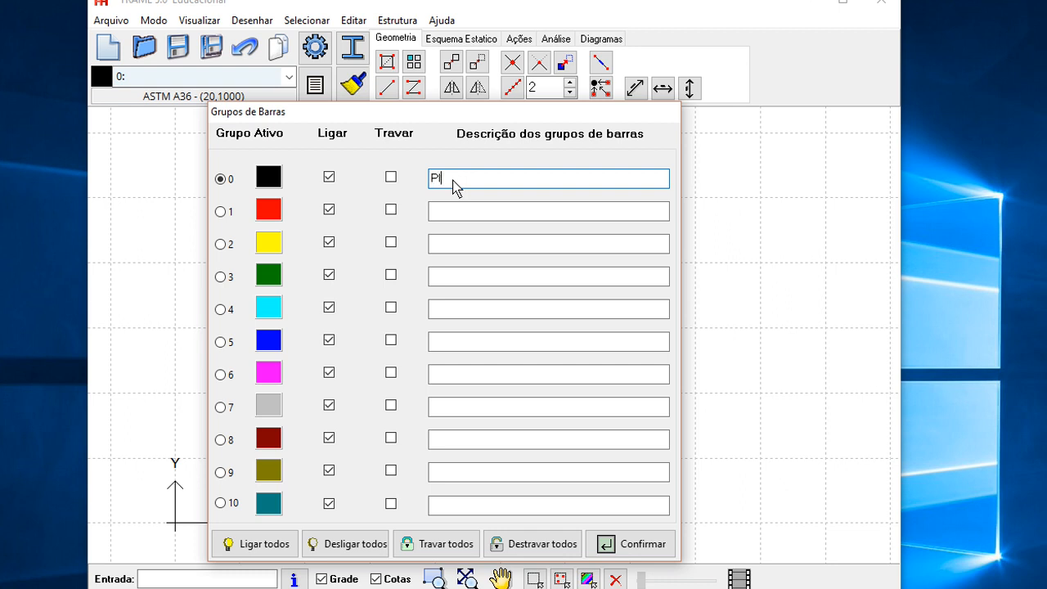
pyautogui.click(458, 219)
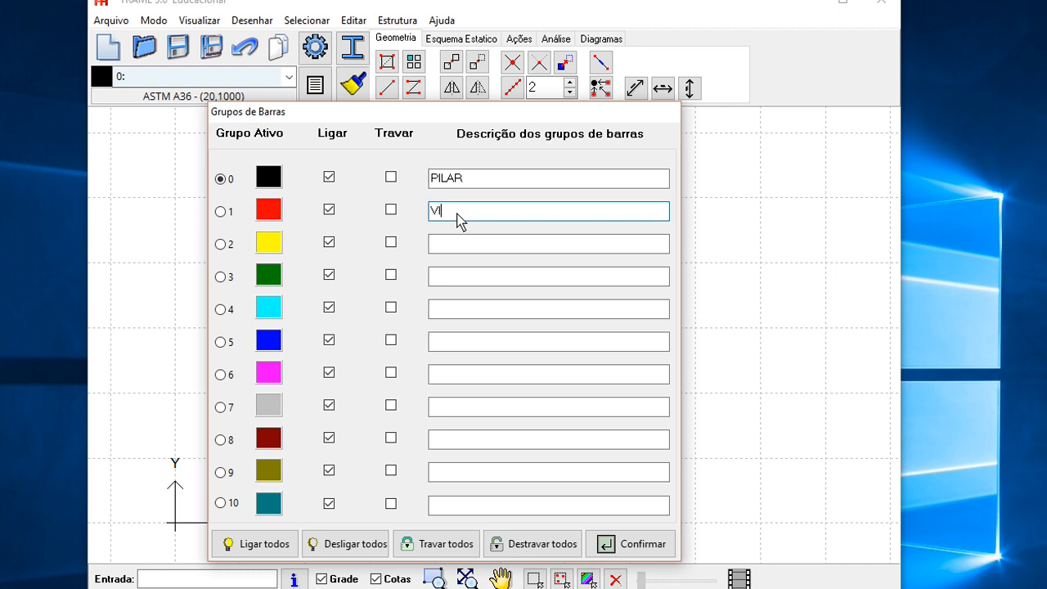
pyautogui.write('VIGA')
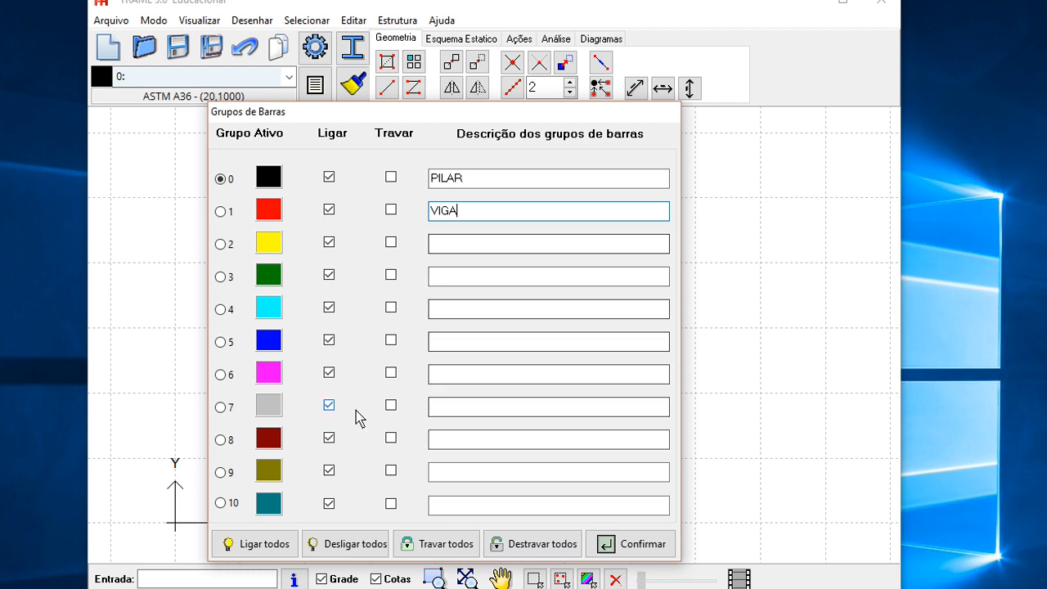
pyautogui.click(639, 546)
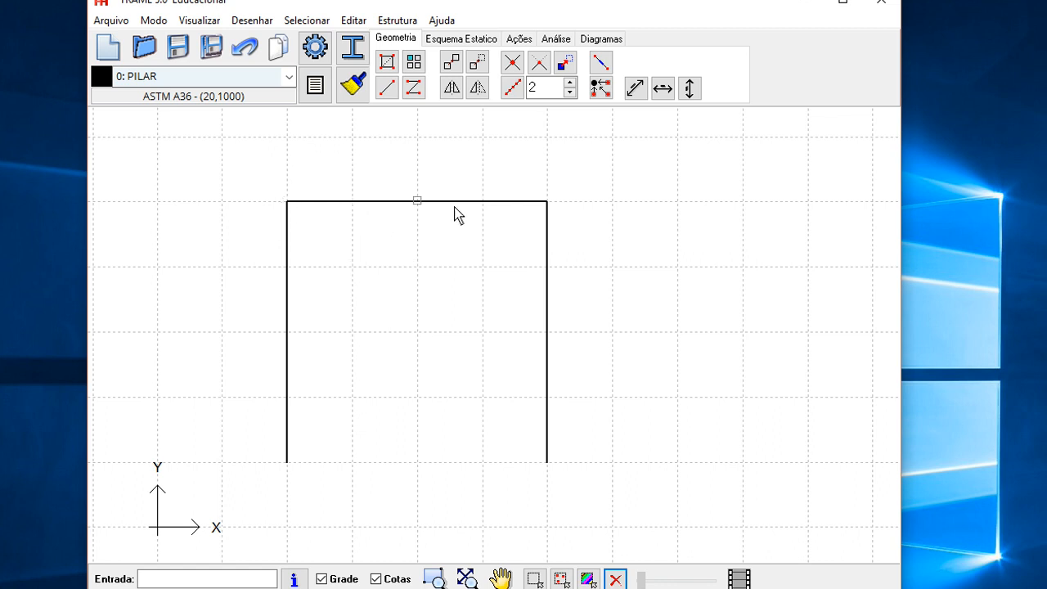
# - Assign the top beam of the frame to the VIGA bar group
pyautogui.click(289, 77)
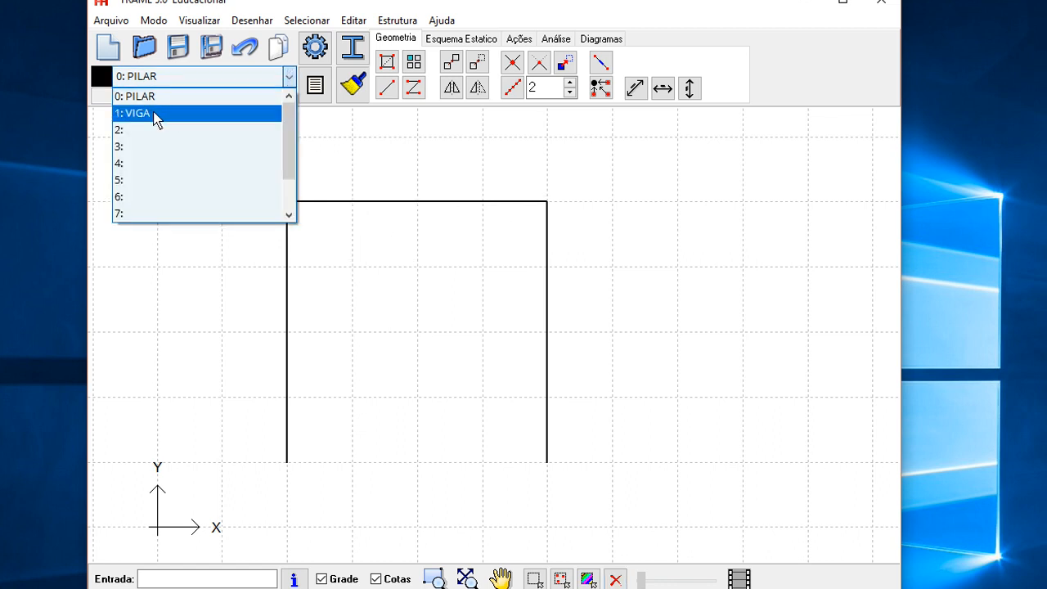
pyautogui.click(148, 114)
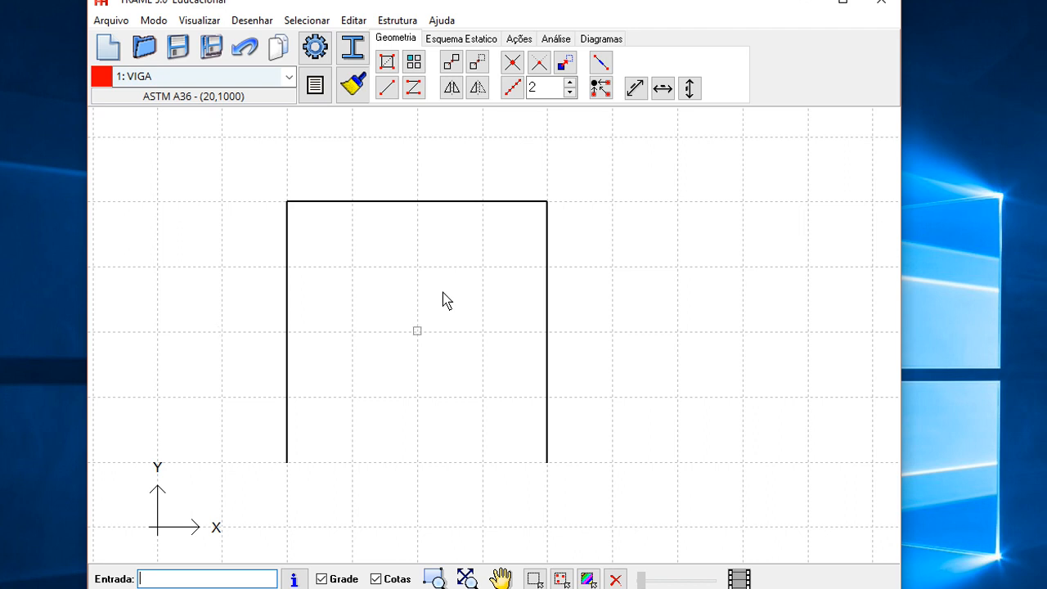
pyautogui.click(382, 202)
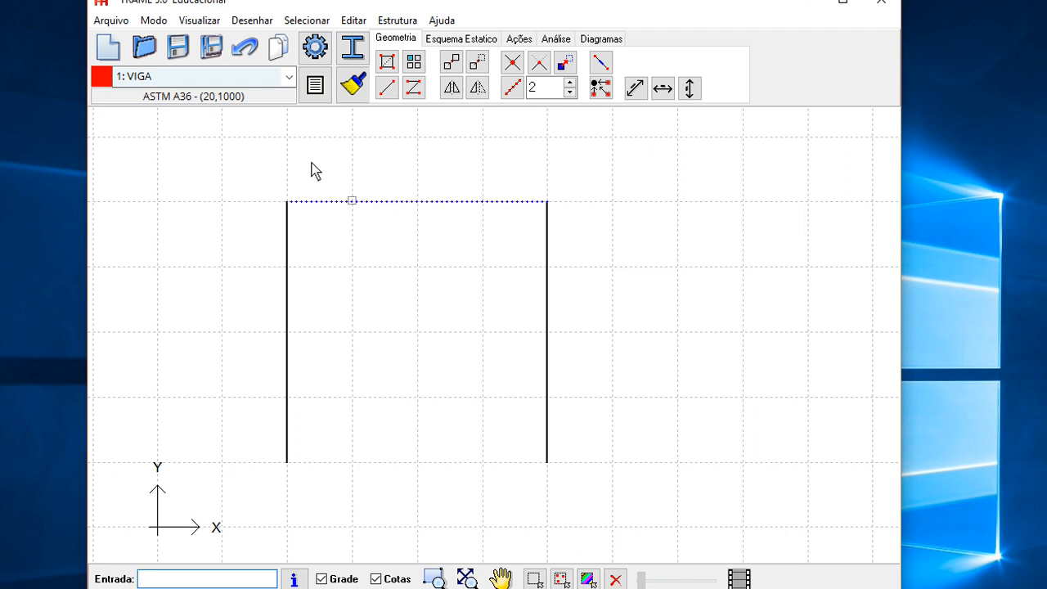
pyautogui.click(290, 77)
pyautogui.click(189, 99)
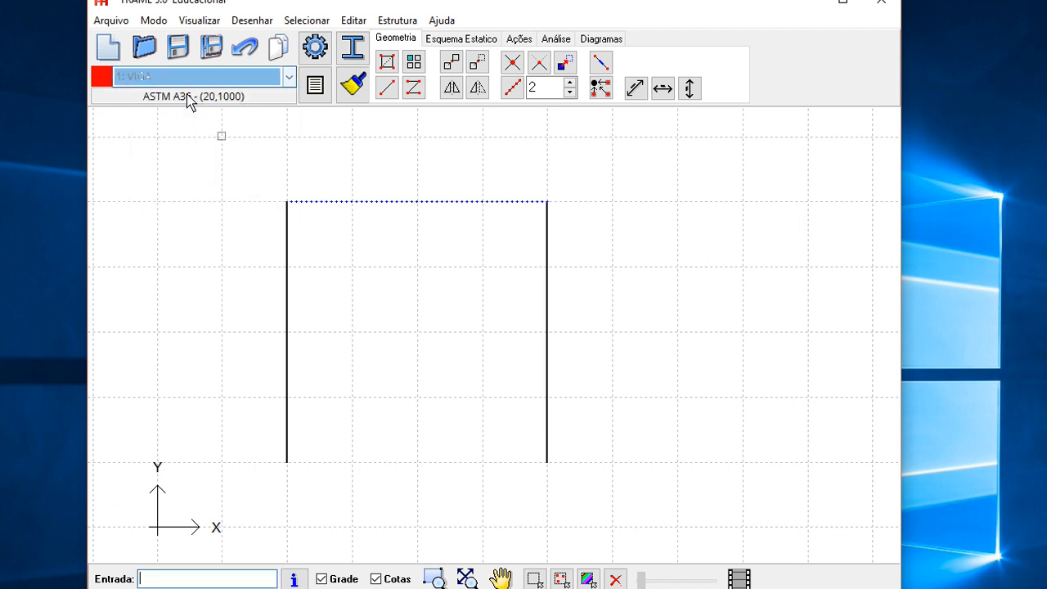
pyautogui.click(349, 84)
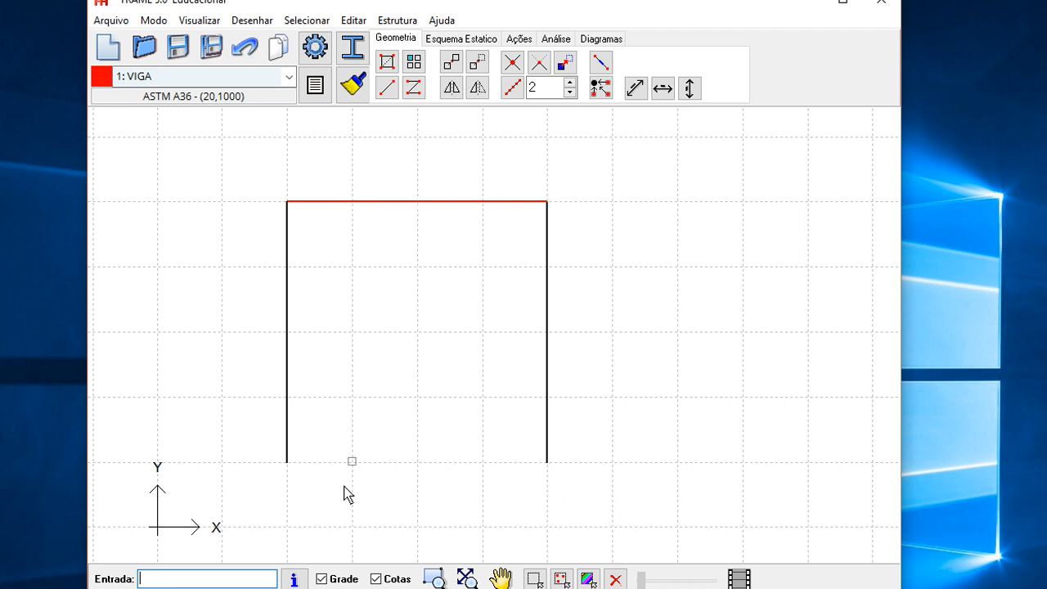
# - Toggle the display of bar numbers on and off to check the bar numbering
pyautogui.scroll(1, 367, 382)
pyautogui.moveTo(412, 396); pyautogui.dragTo(444, 361)
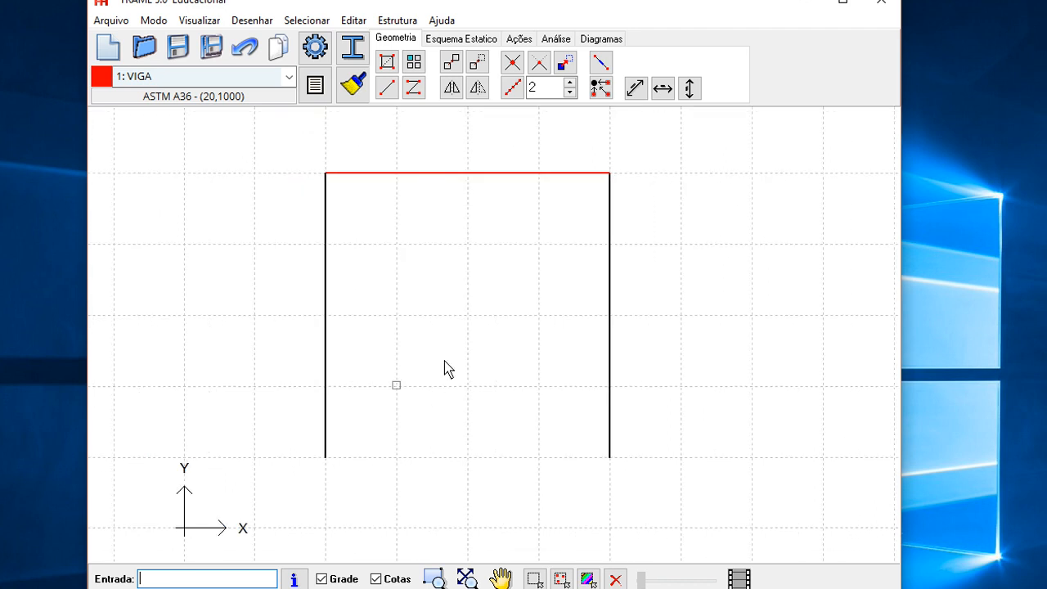
pyautogui.click(381, 23)
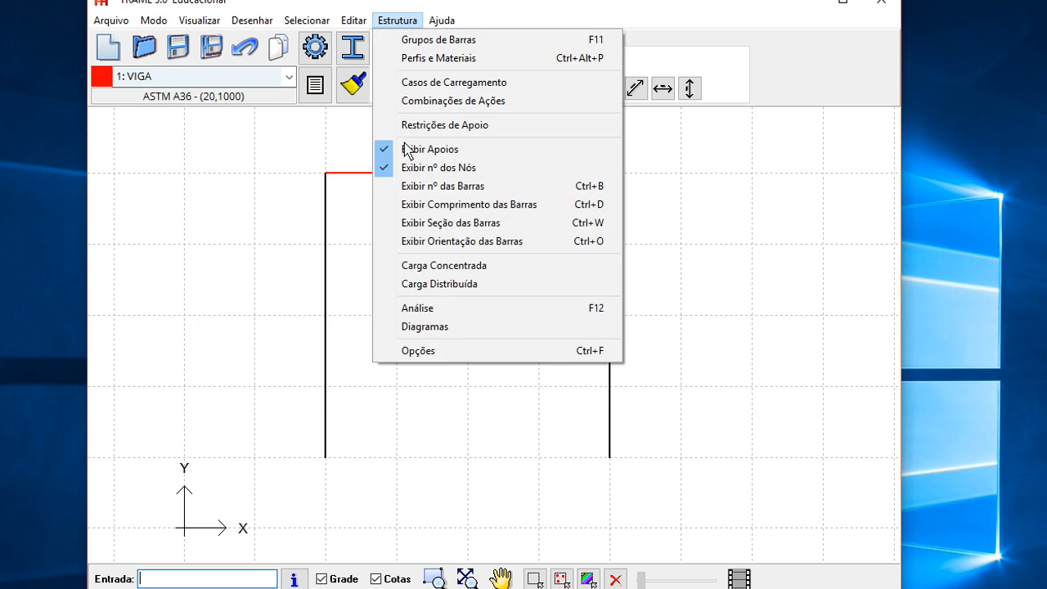
pyautogui.click(409, 193)
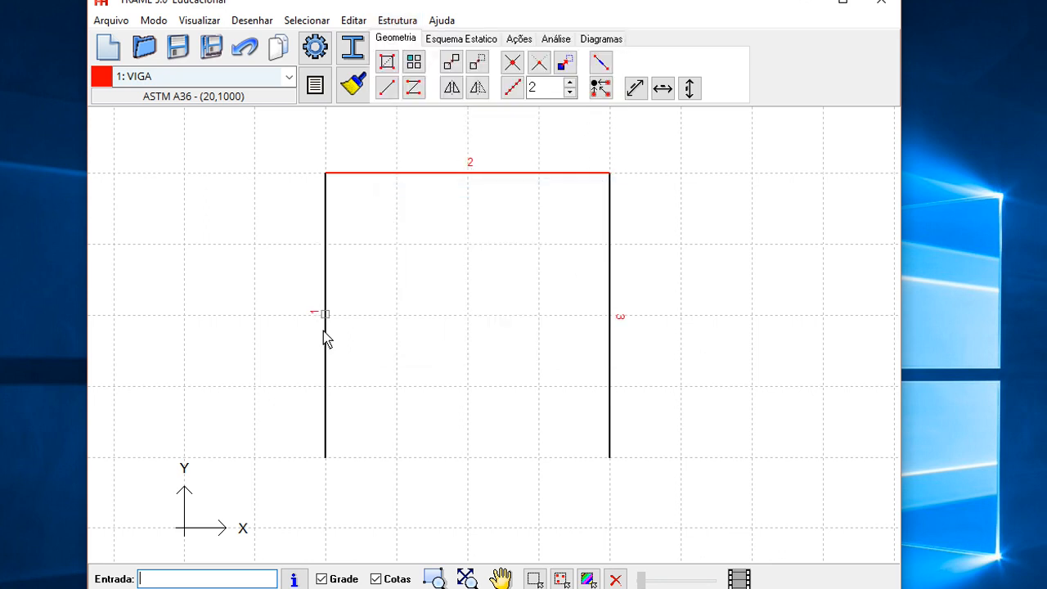
pyautogui.click(393, 22)
pyautogui.click(412, 186)
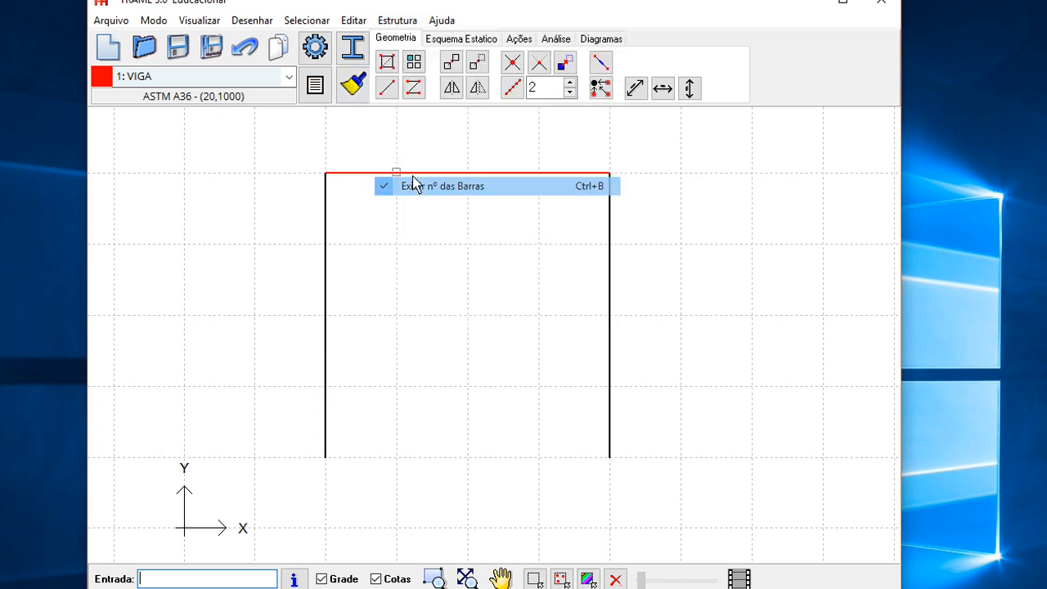
# - Toggle the display of bar orientation on and off to check the bar directions
pyautogui.click(396, 25)
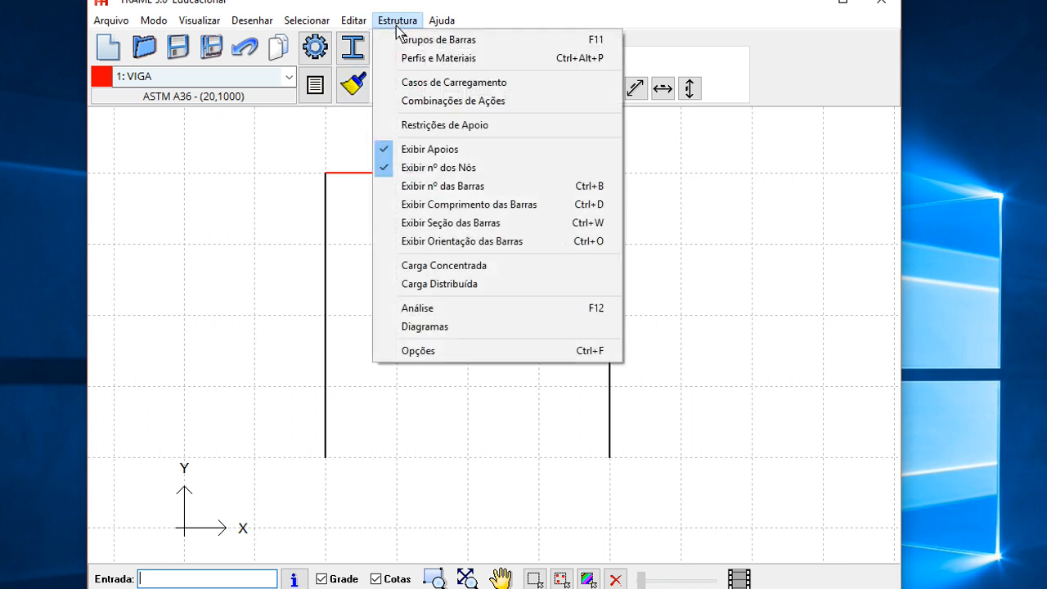
pyautogui.click(432, 243)
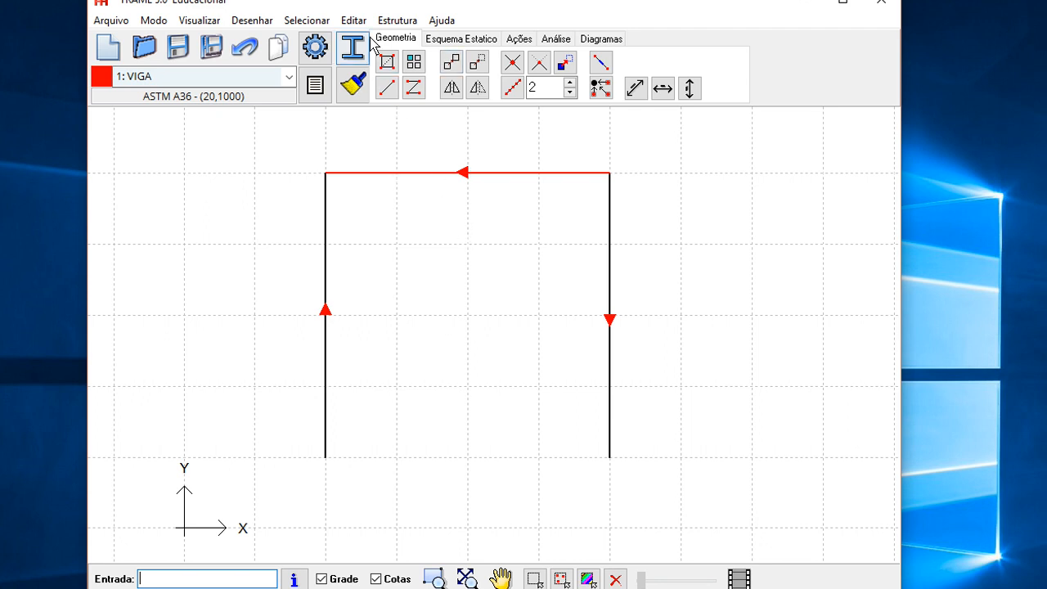
pyautogui.click(397, 21)
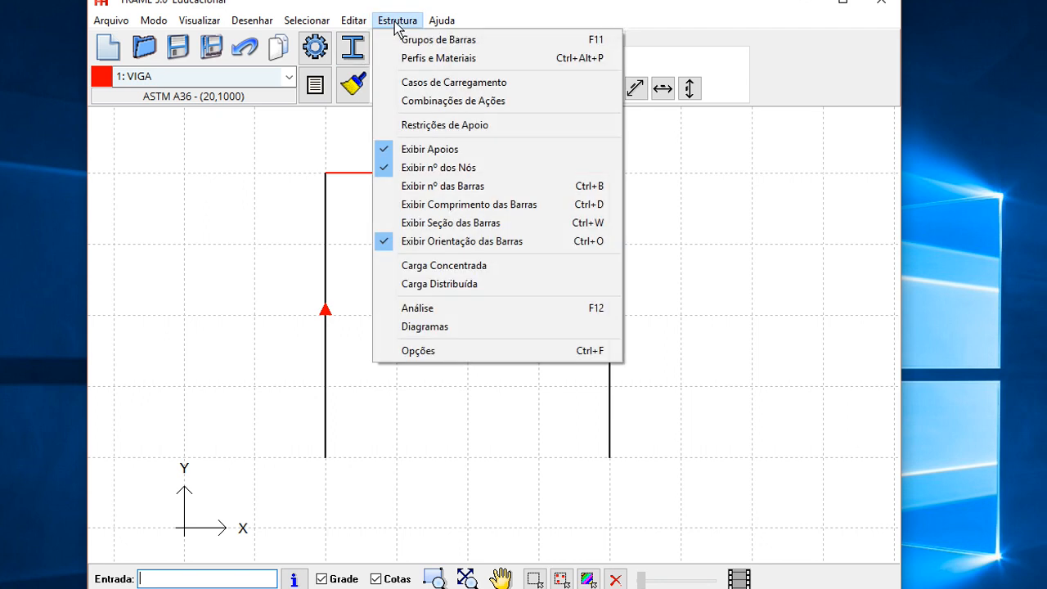
pyautogui.click(409, 241)
pyautogui.moveTo(439, 385)
pyautogui.mouseDown()
pyautogui.moveTo(398, 391)
pyautogui.moveTo(415, 369)
pyautogui.mouseUp()
pyautogui.scroll(1, 421, 349)
pyautogui.scroll(-1, 423, 356)
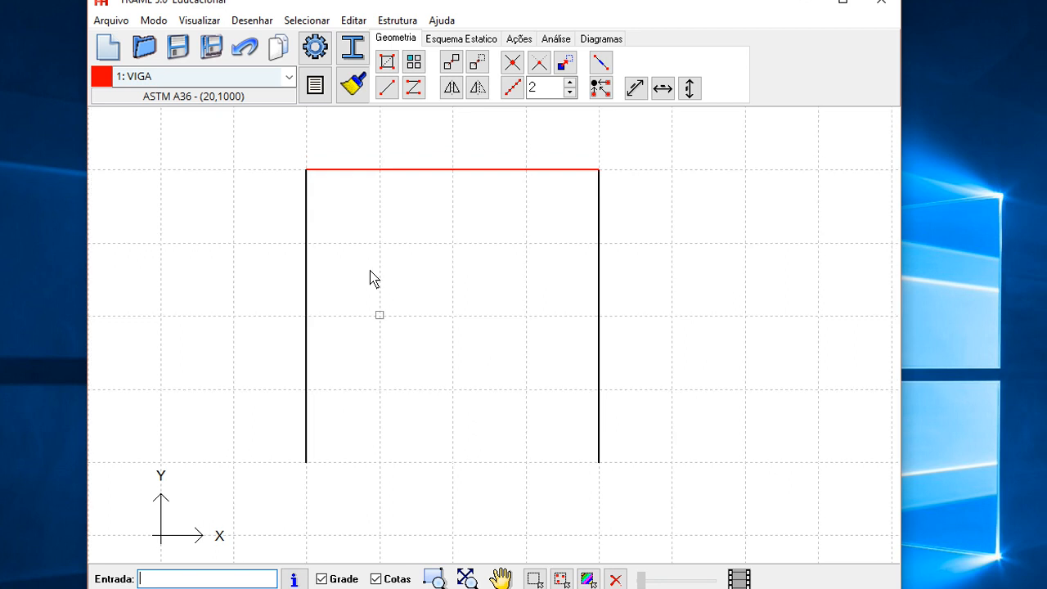
# - Assign the W150x13.0 Gerdau I profile with A-572 Grau 50 steel to the PILAR group
pyautogui.click(358, 49)
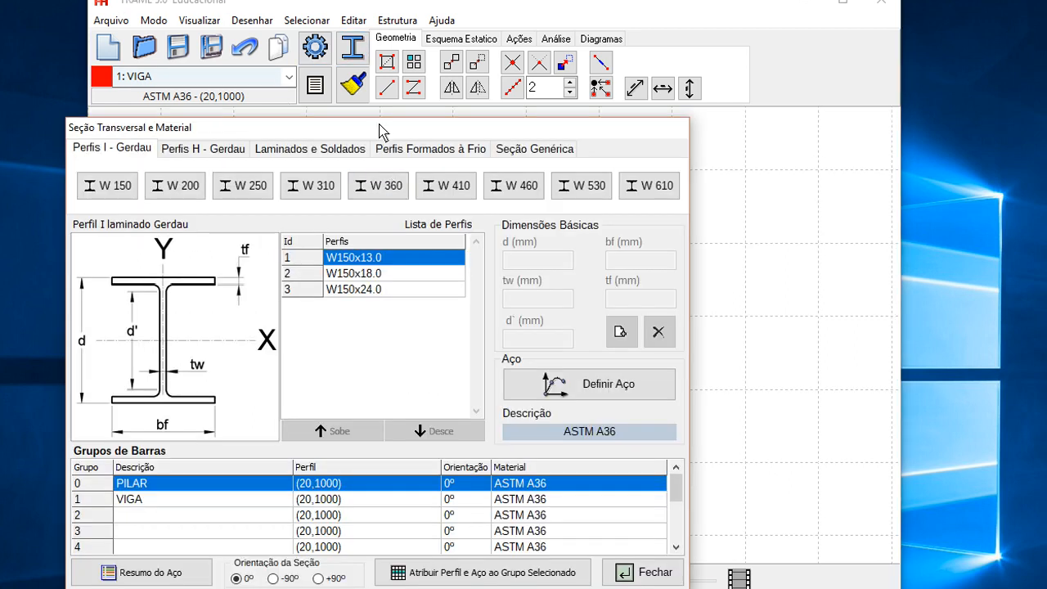
pyautogui.moveTo(383, 127); pyautogui.dragTo(487, 70)
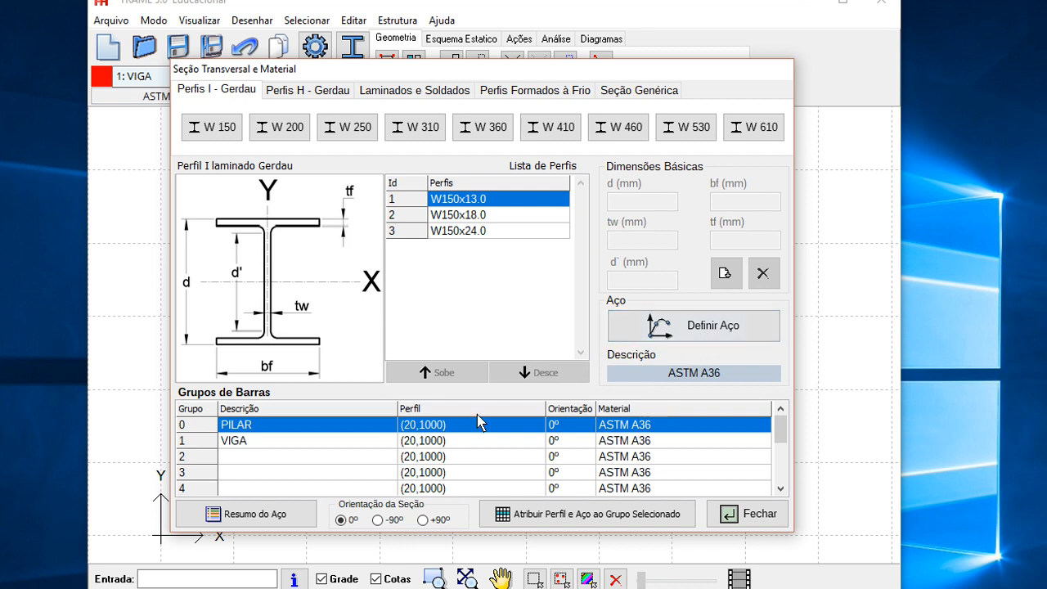
pyautogui.click(248, 446)
pyautogui.click(254, 426)
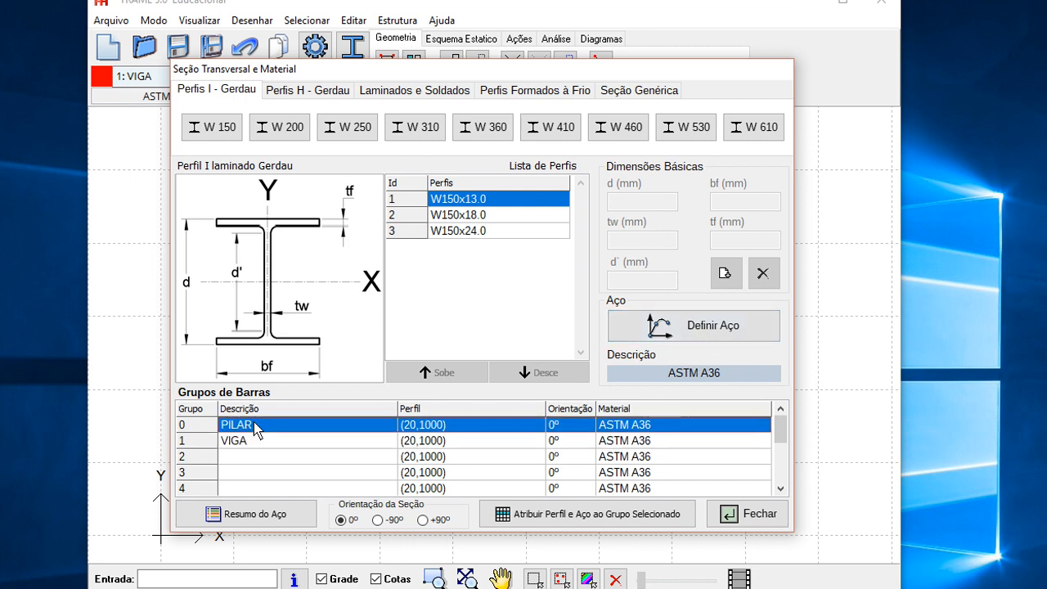
pyautogui.click(465, 200)
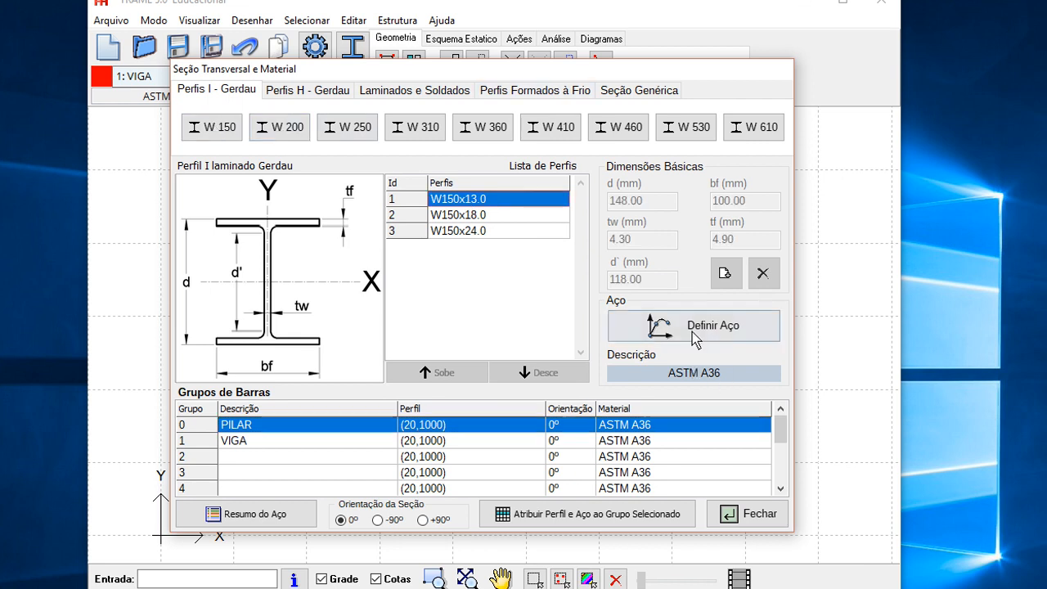
pyautogui.click(694, 337)
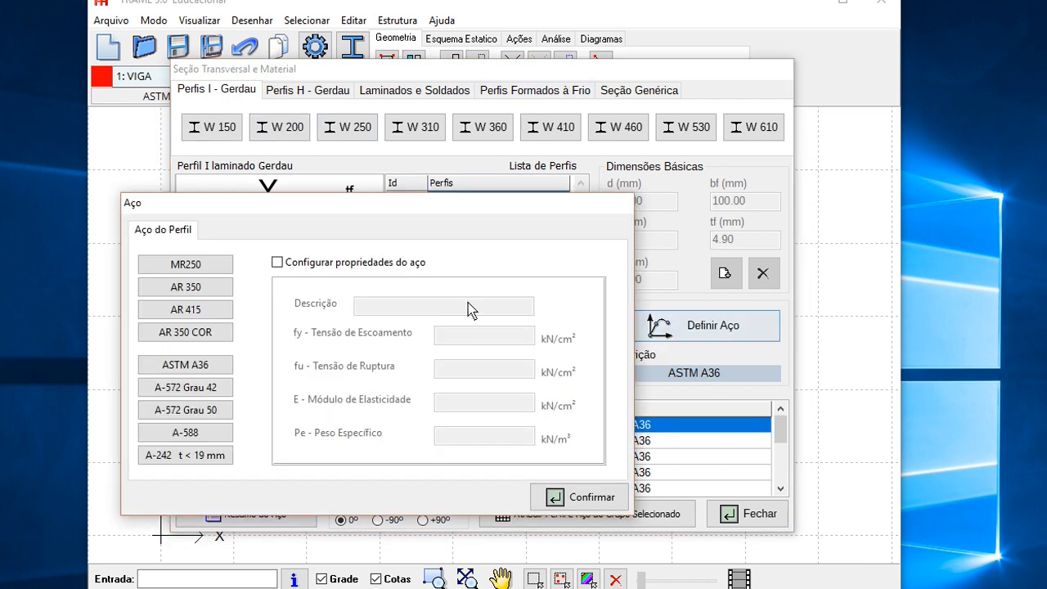
pyautogui.click(177, 417)
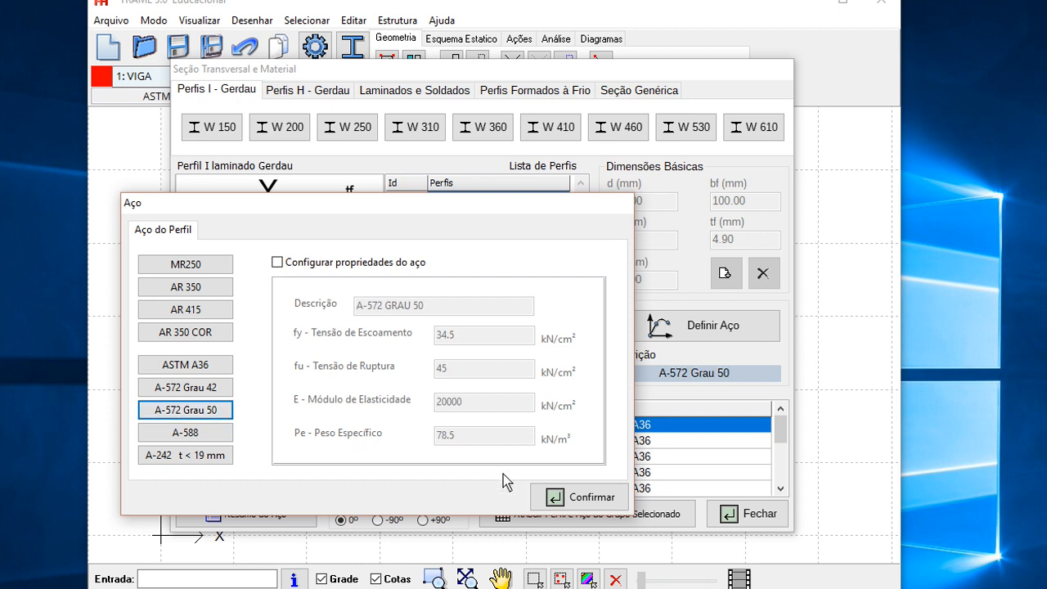
pyautogui.click(564, 497)
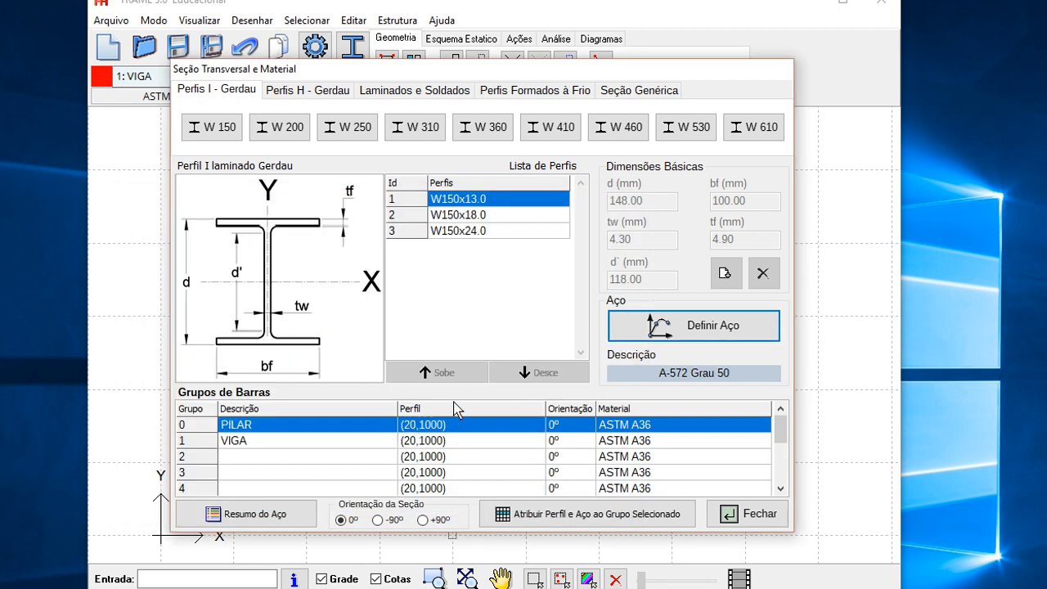
pyautogui.click(564, 516)
# - Assign the same W150x13.0 profile and A-572 Grau 50 steel to the VIGA group
pyautogui.click(454, 443)
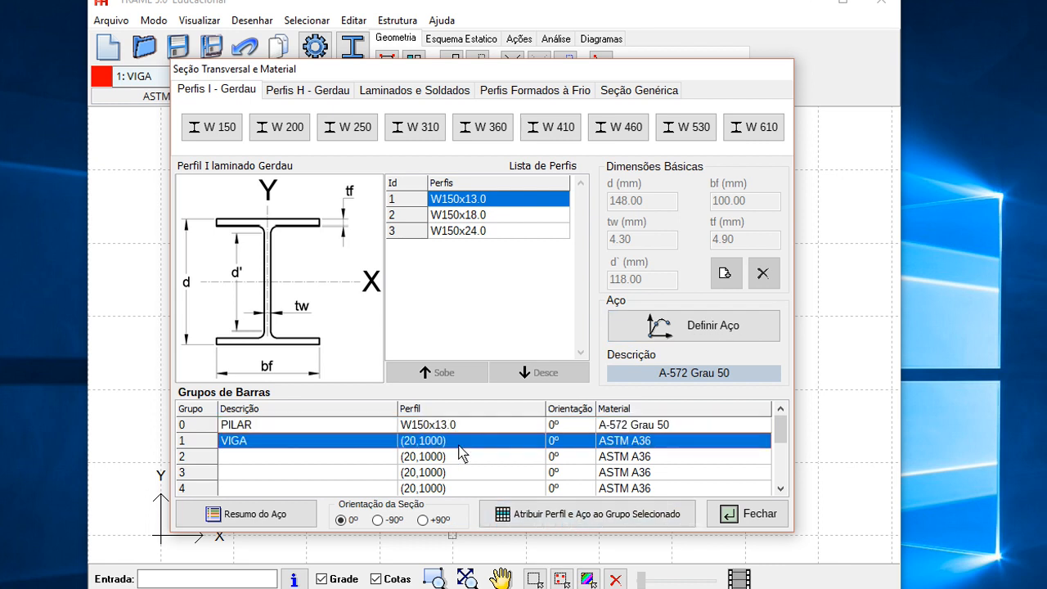
pyautogui.click(602, 517)
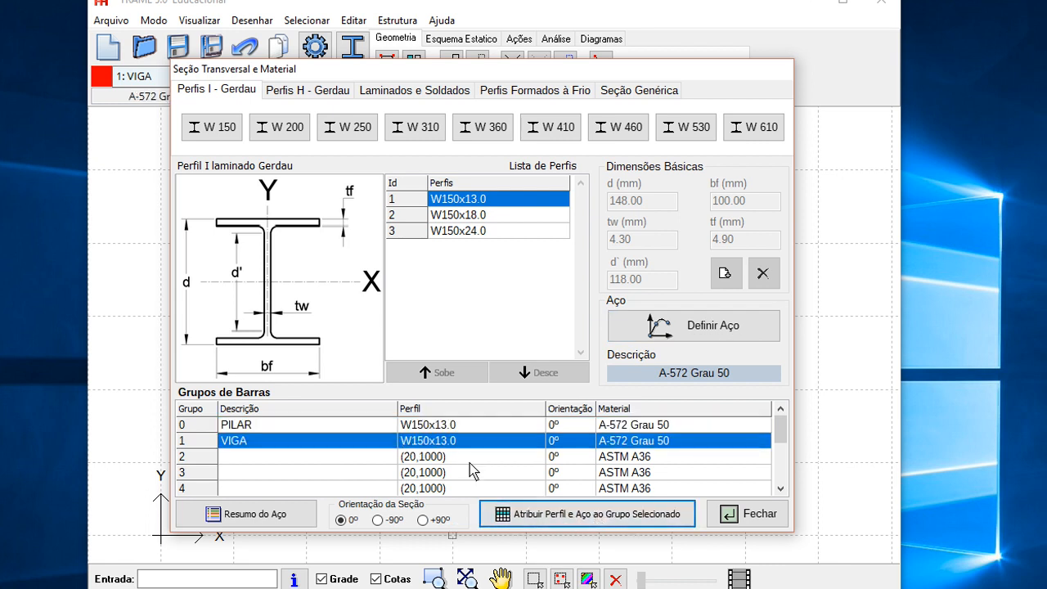
# - Close the section dialog and toggle the display of bar sections on and off to check the assigned profiles
pyautogui.click(758, 516)
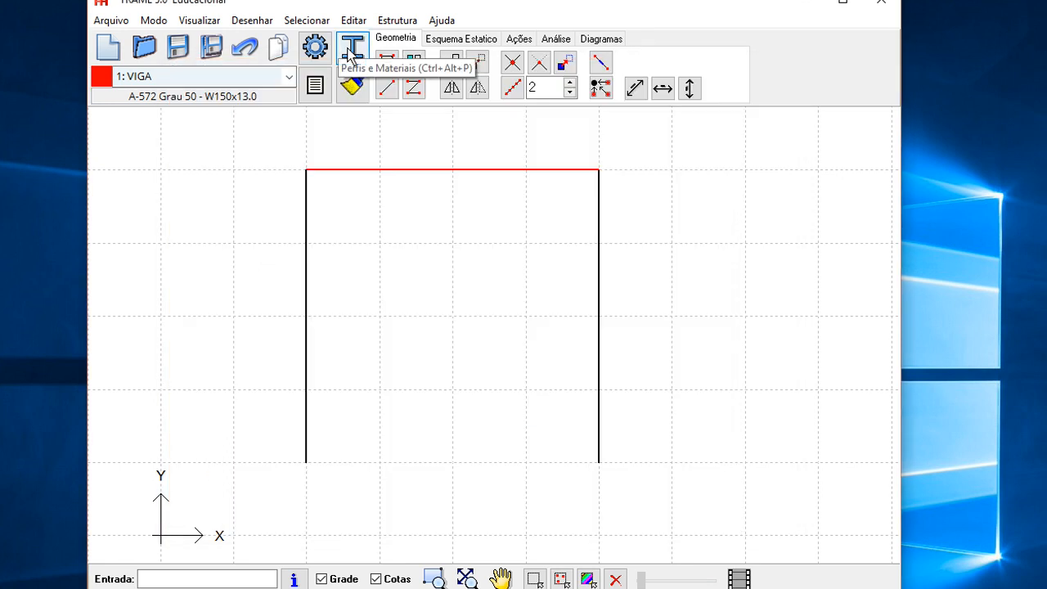
pyautogui.moveTo(444, 328); pyautogui.dragTo(443, 335)
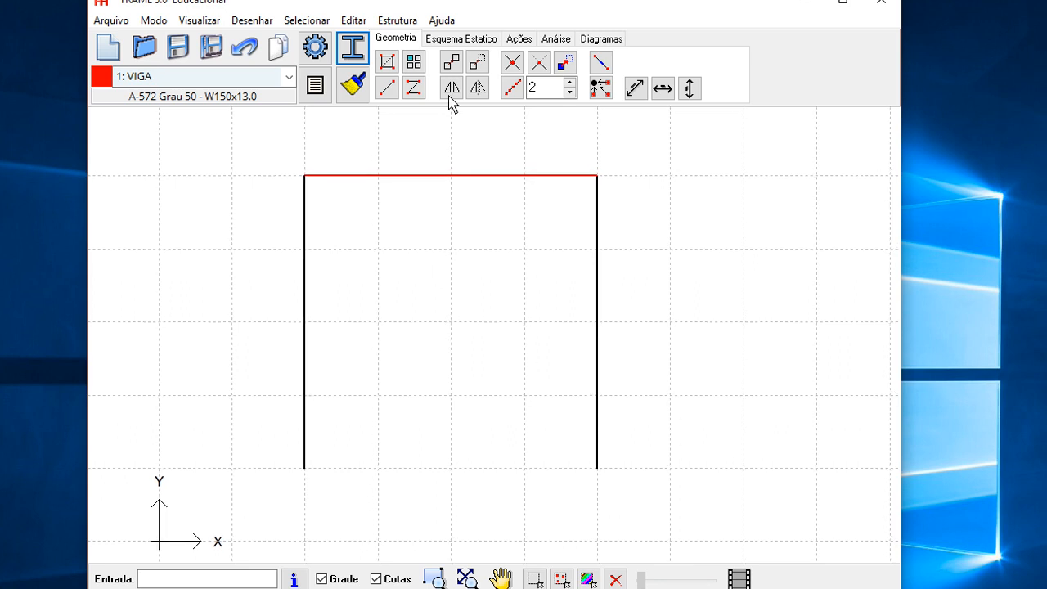
pyautogui.click(400, 21)
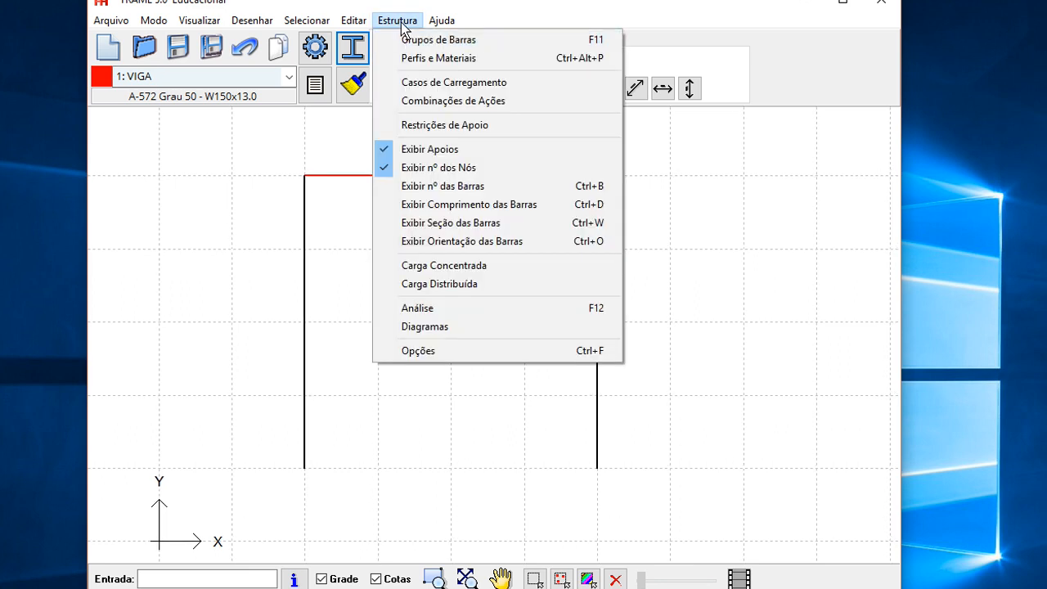
pyautogui.click(413, 229)
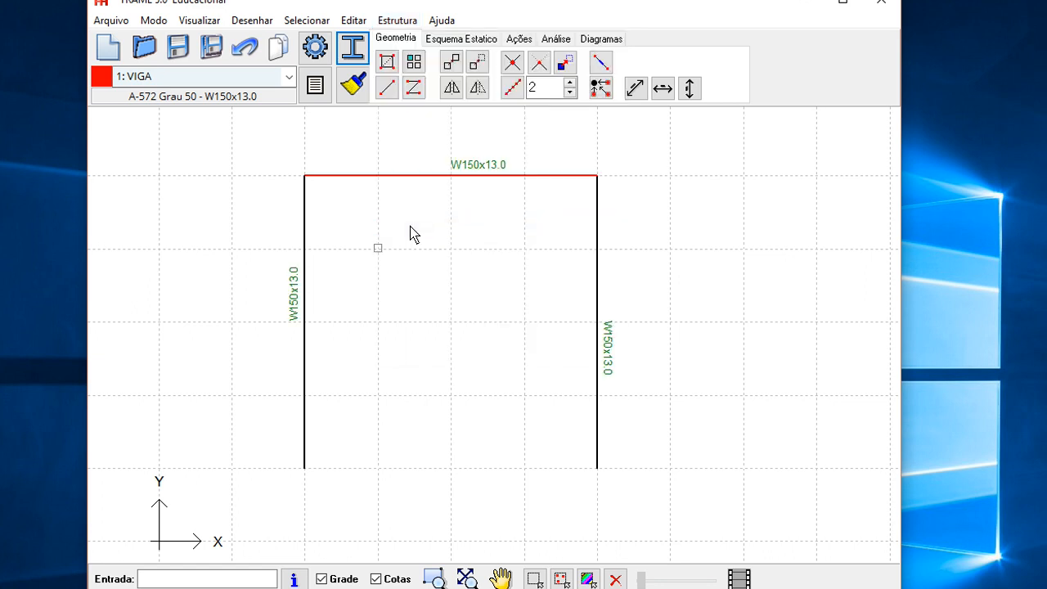
pyautogui.scroll(3, 447, 341)
pyautogui.scroll(-3, 450, 341)
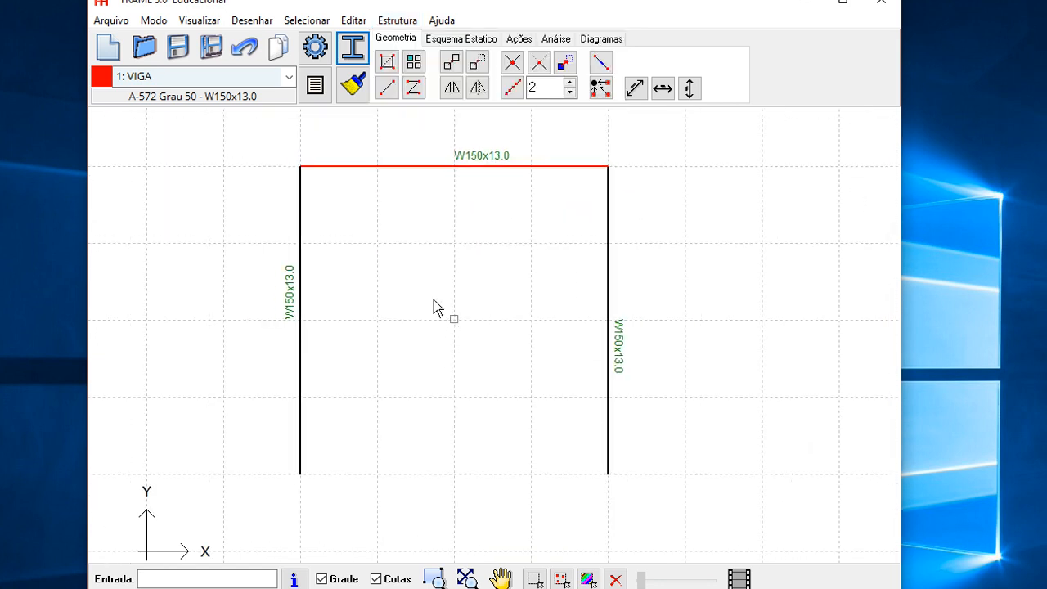
pyautogui.click(397, 20)
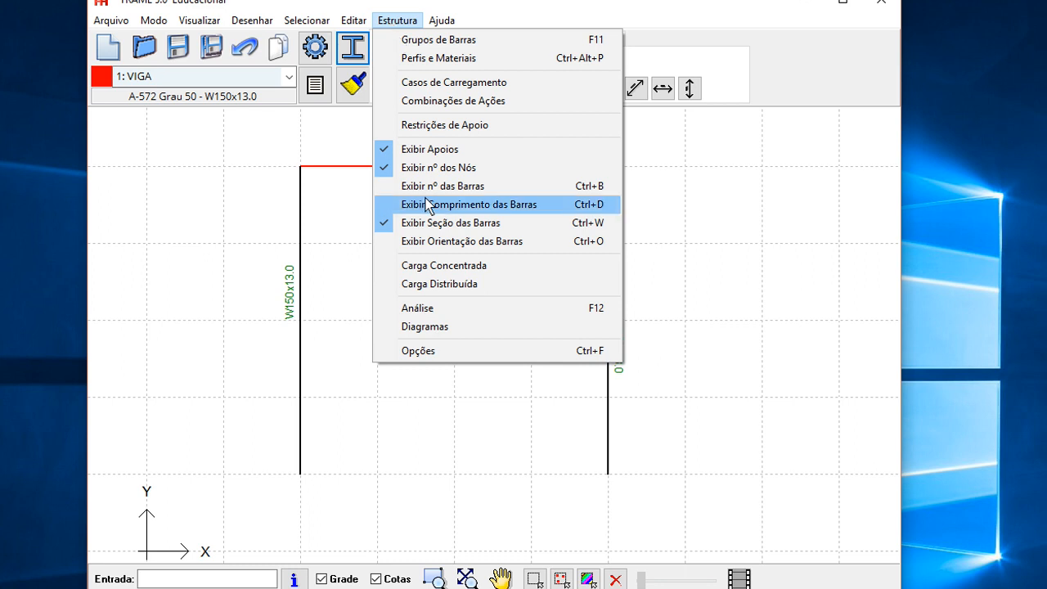
pyautogui.click(413, 22)
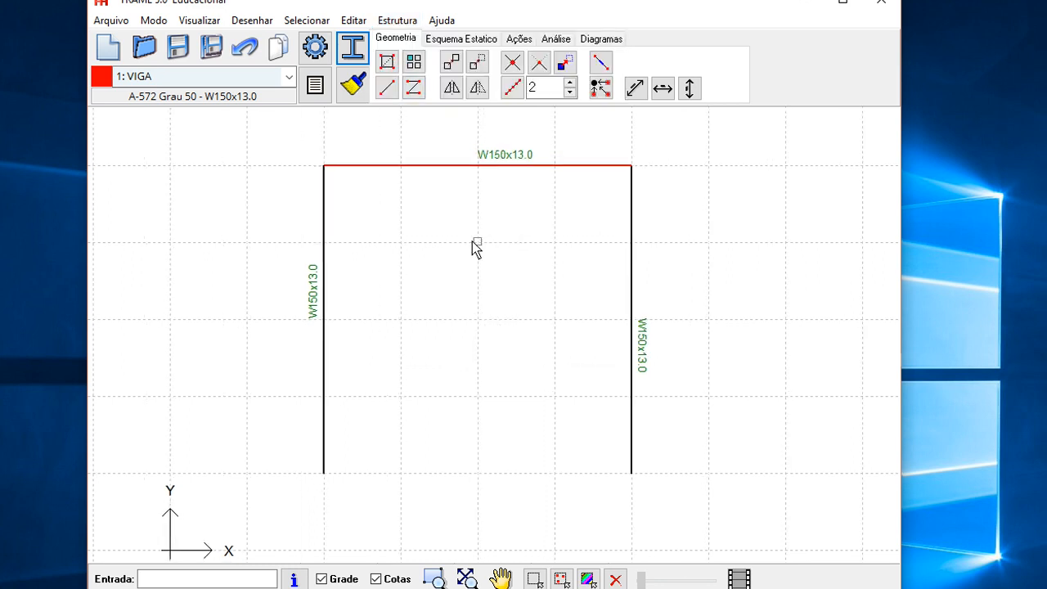
pyautogui.click(396, 20)
pyautogui.click(398, 22)
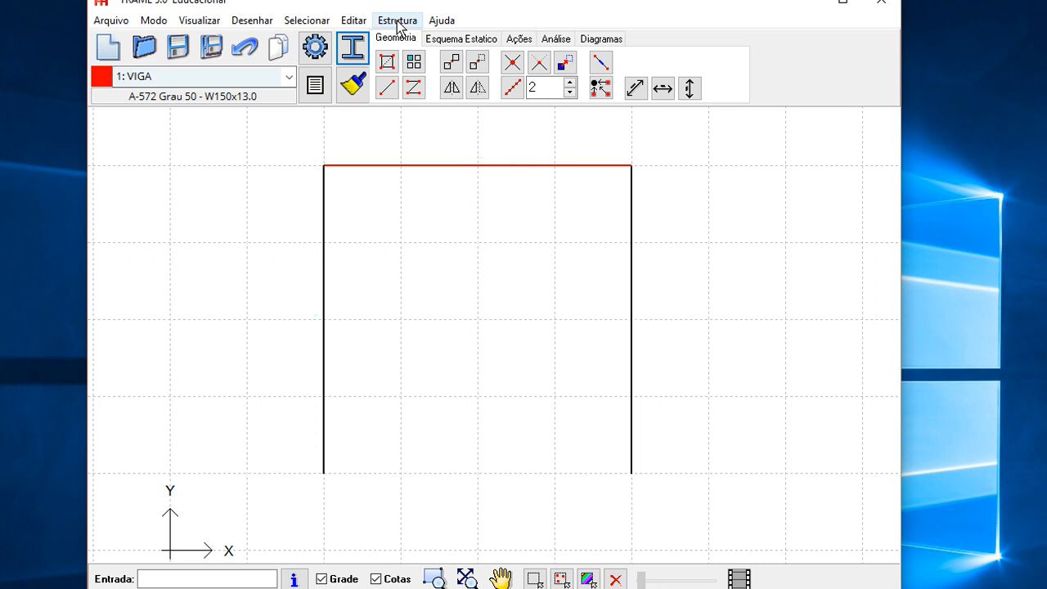
# - Apply fixed supports to the two column base nodes 1 and 4
pyautogui.moveTo(446, 331)
pyautogui.mouseDown()
pyautogui.moveTo(390, 336)
pyautogui.moveTo(435, 344)
pyautogui.moveTo(432, 369)
pyautogui.moveTo(418, 361)
pyautogui.mouseUp()
pyautogui.scroll(1, 388, 336)
pyautogui.scroll(-2, 428, 325)
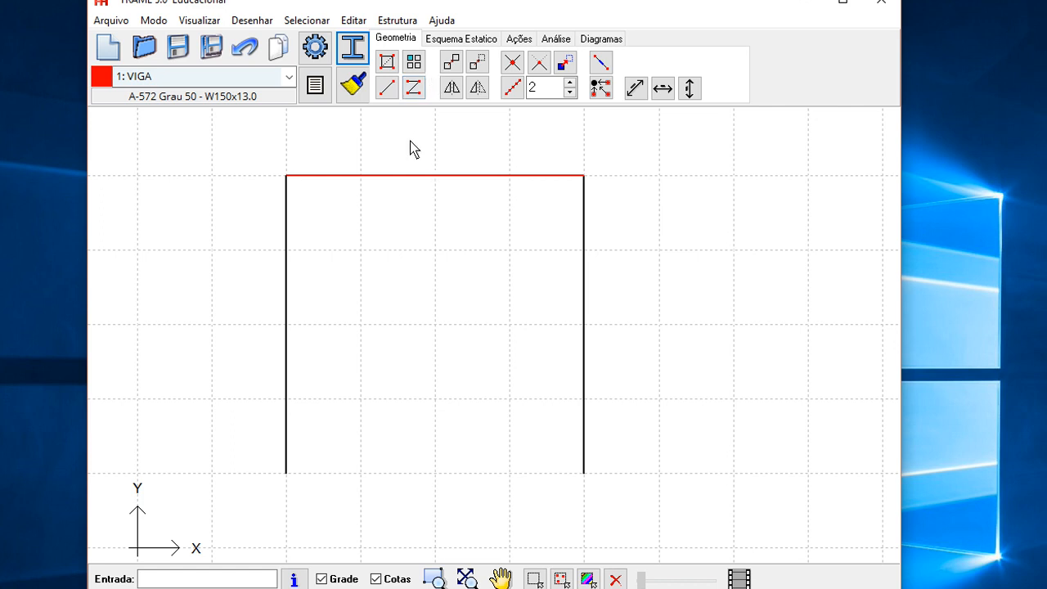
pyautogui.click(468, 39)
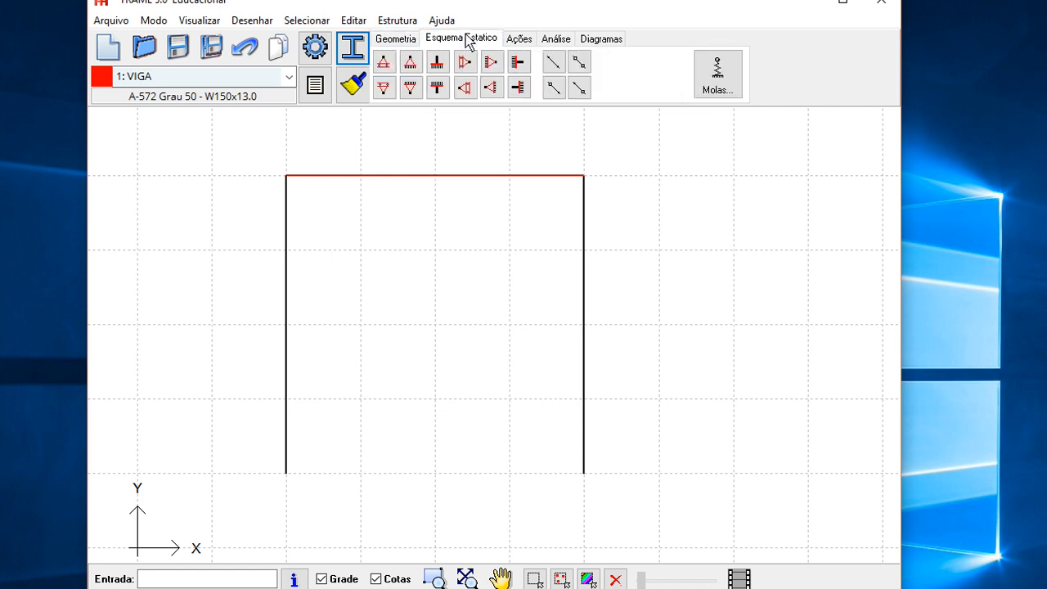
pyautogui.click(156, 25)
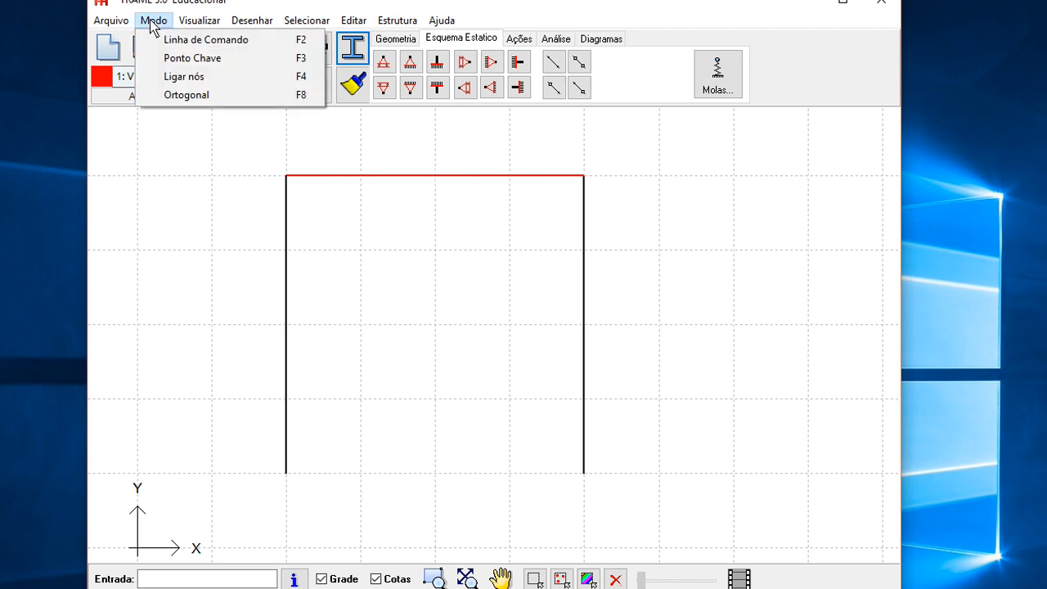
pyautogui.click(170, 78)
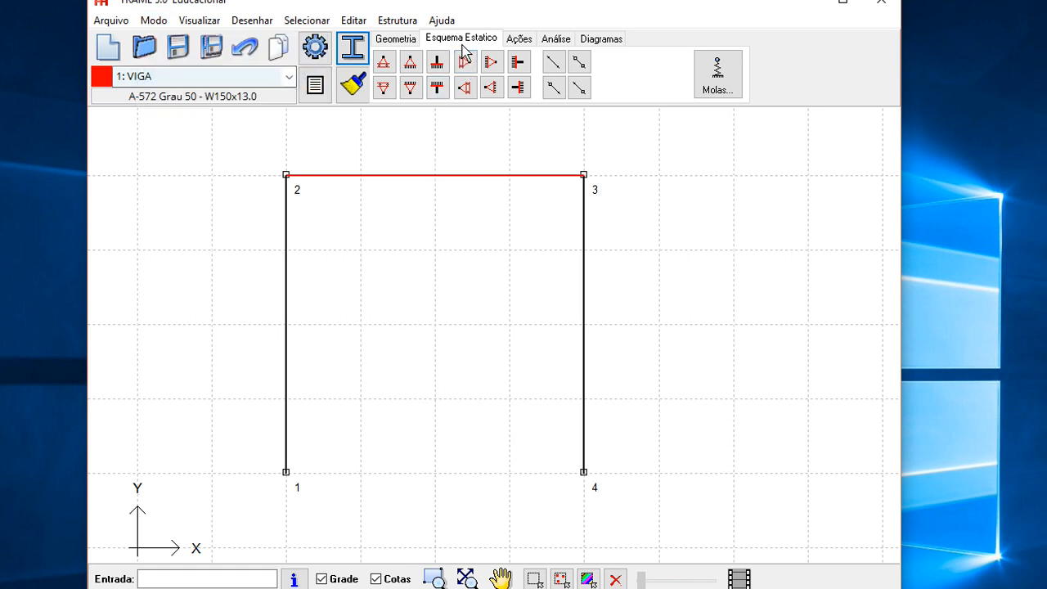
pyautogui.click(584, 472)
pyautogui.click(438, 62)
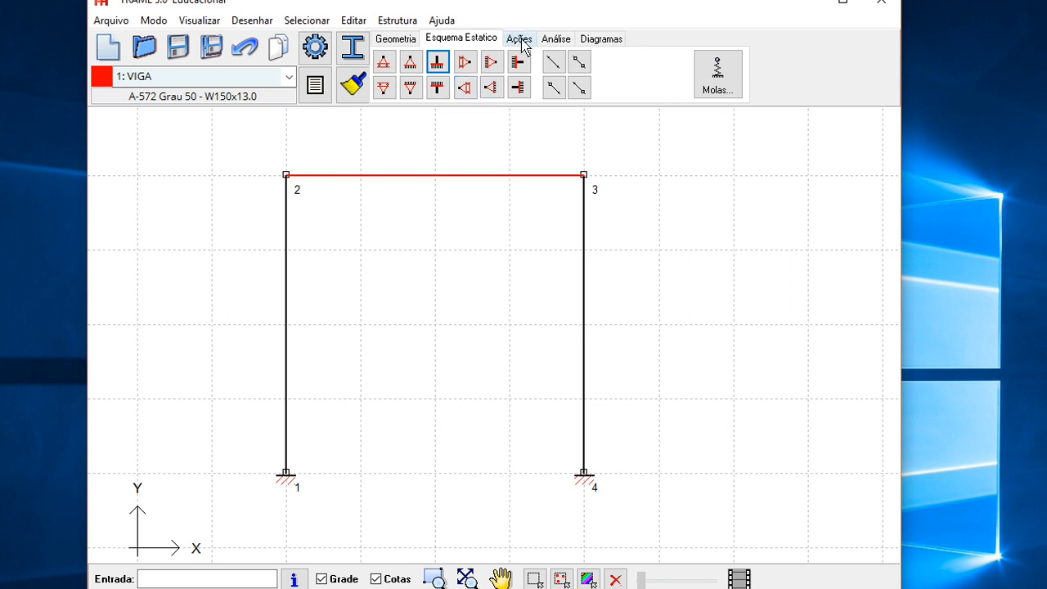
# - Add a horizontal dimension between the two base nodes
pyautogui.click(396, 38)
pyautogui.moveTo(472, 400); pyautogui.dragTo(505, 362)
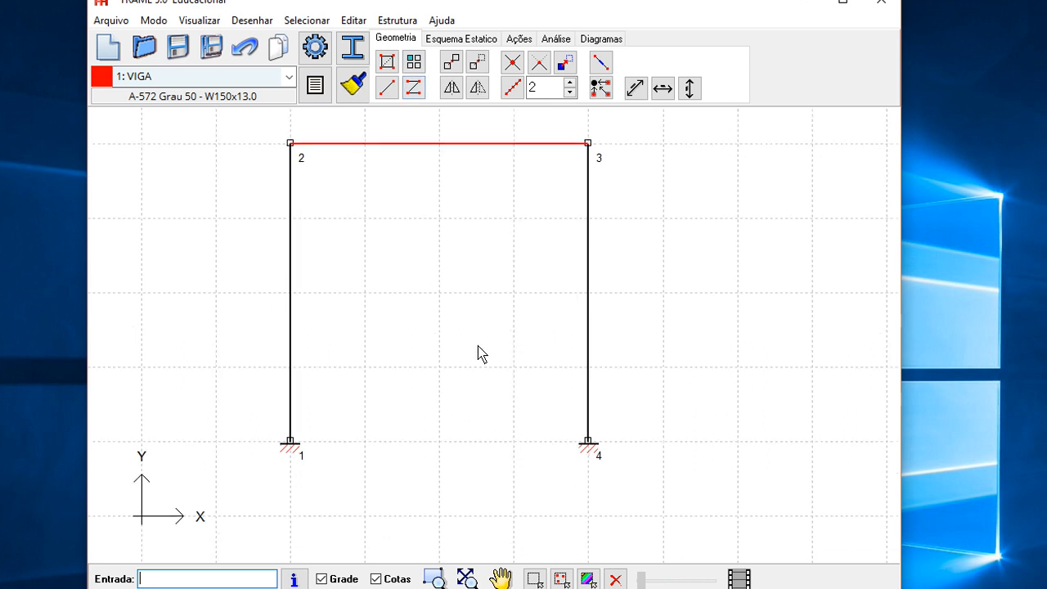
pyautogui.scroll(-2, 507, 365)
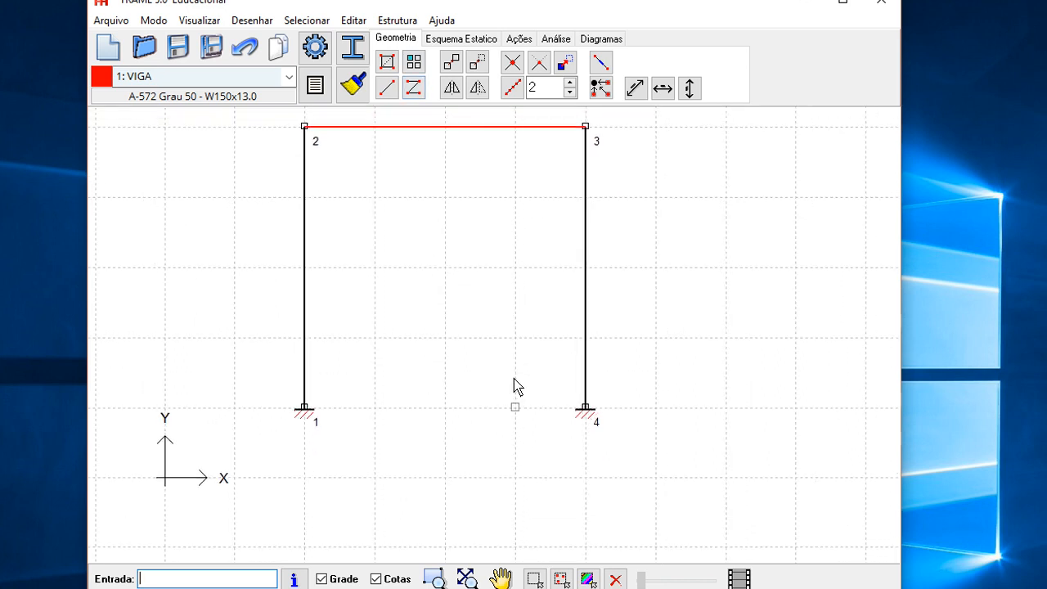
pyautogui.click(664, 88)
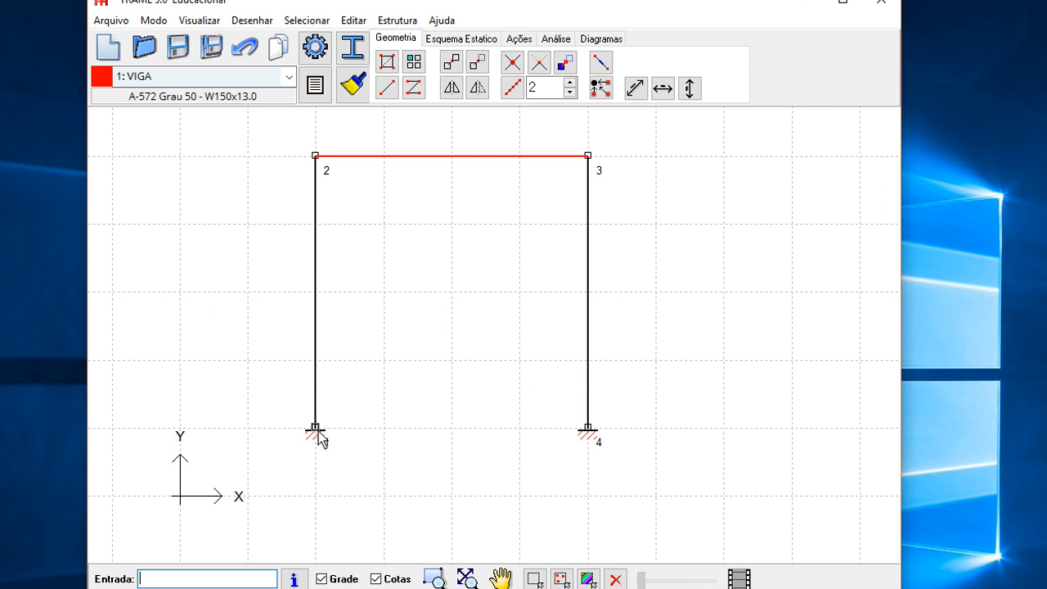
pyautogui.click(588, 431)
pyautogui.click(314, 499)
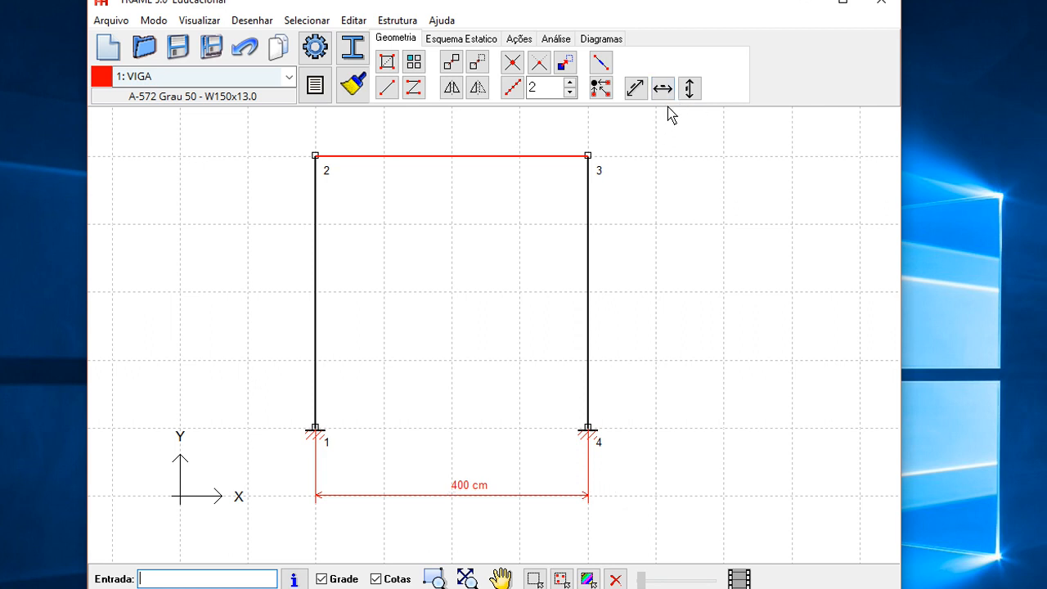
# - Add a vertical dimension along the right column
pyautogui.click(690, 89)
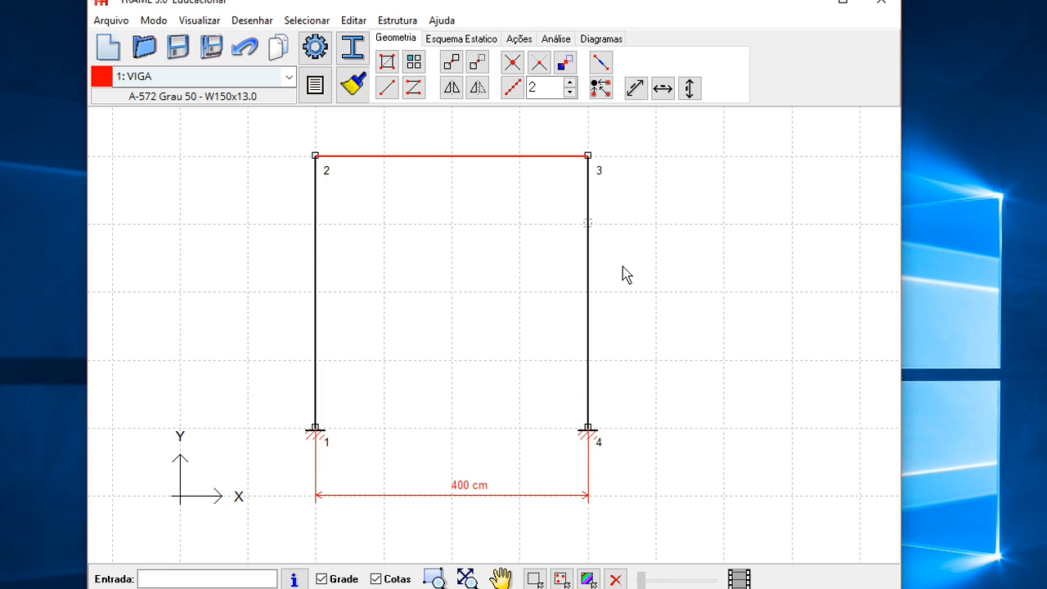
pyautogui.click(723, 438)
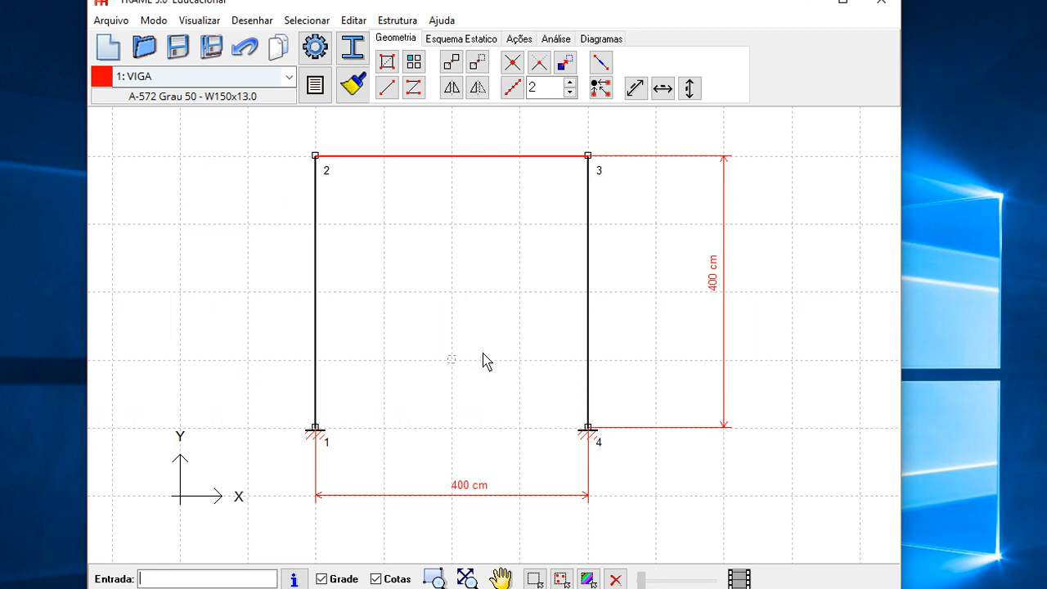
pyautogui.scroll(-2, 479, 362)
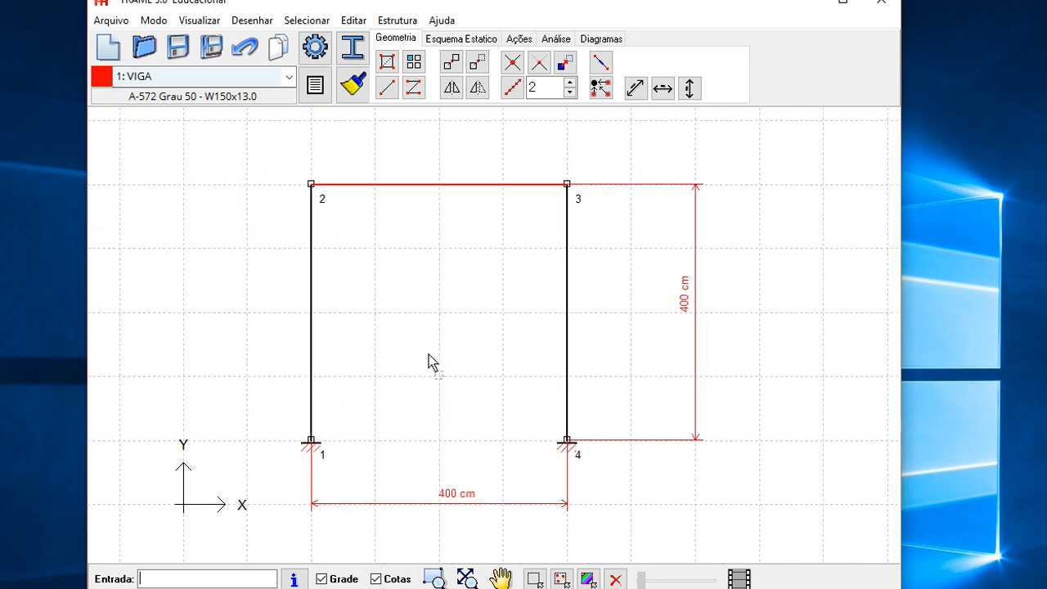
pyautogui.moveTo(437, 364)
pyautogui.mouseDown()
pyautogui.moveTo(396, 349)
pyautogui.moveTo(486, 352)
pyautogui.mouseUp()
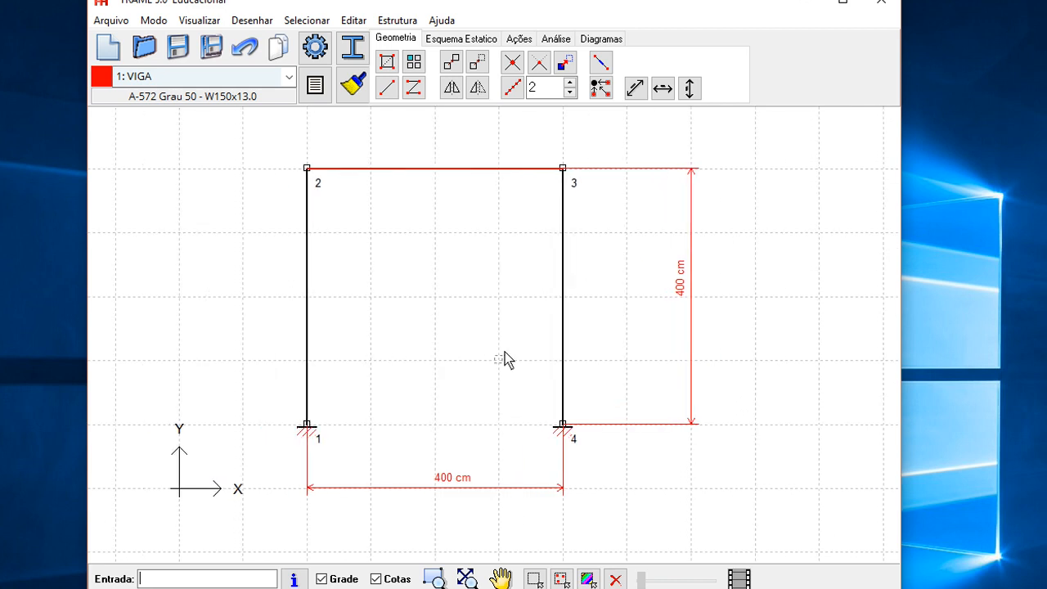
# - Set the length unit to metres and show lengths with two decimal places (0.00) in the options
pyautogui.click(315, 46)
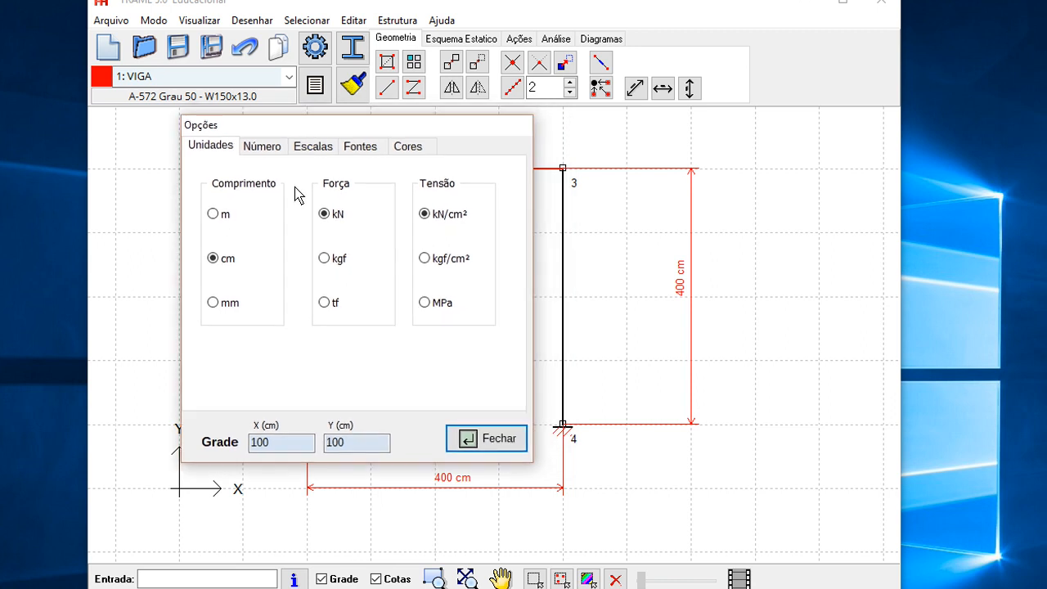
pyautogui.click(213, 214)
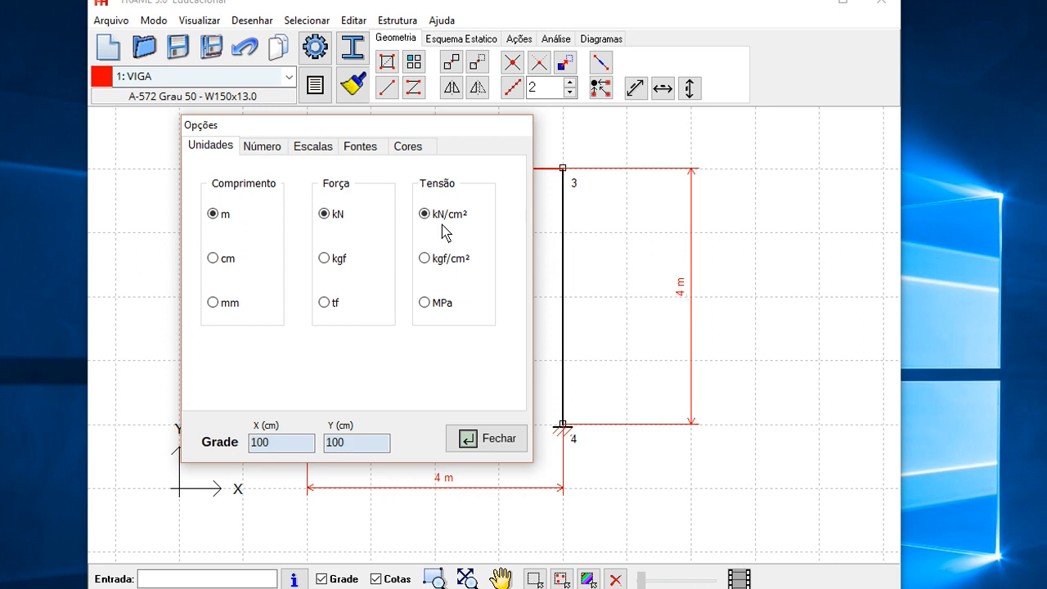
pyautogui.click(270, 149)
pyautogui.click(444, 185)
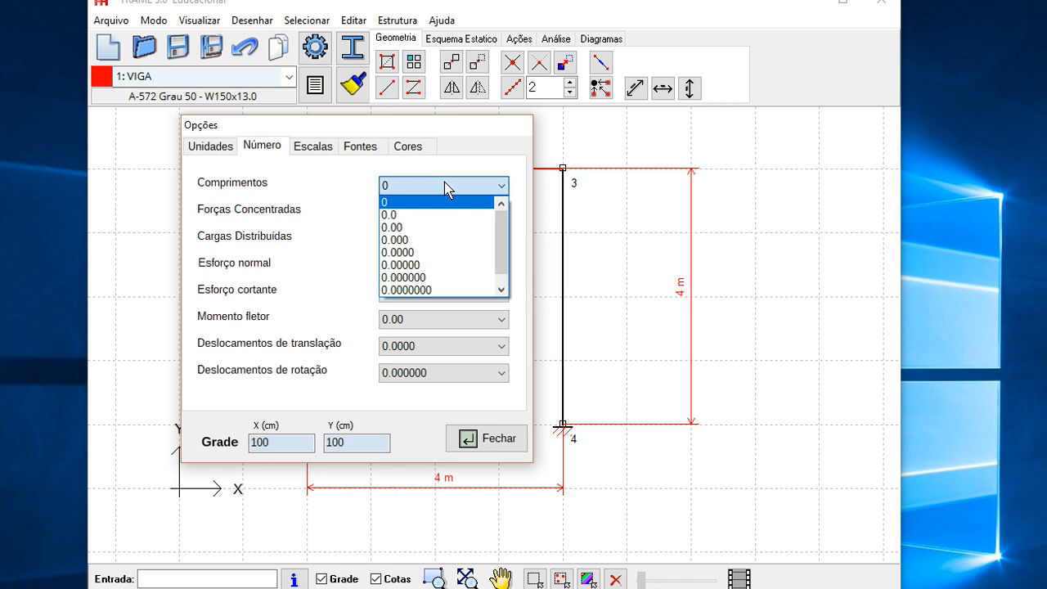
pyautogui.click(429, 227)
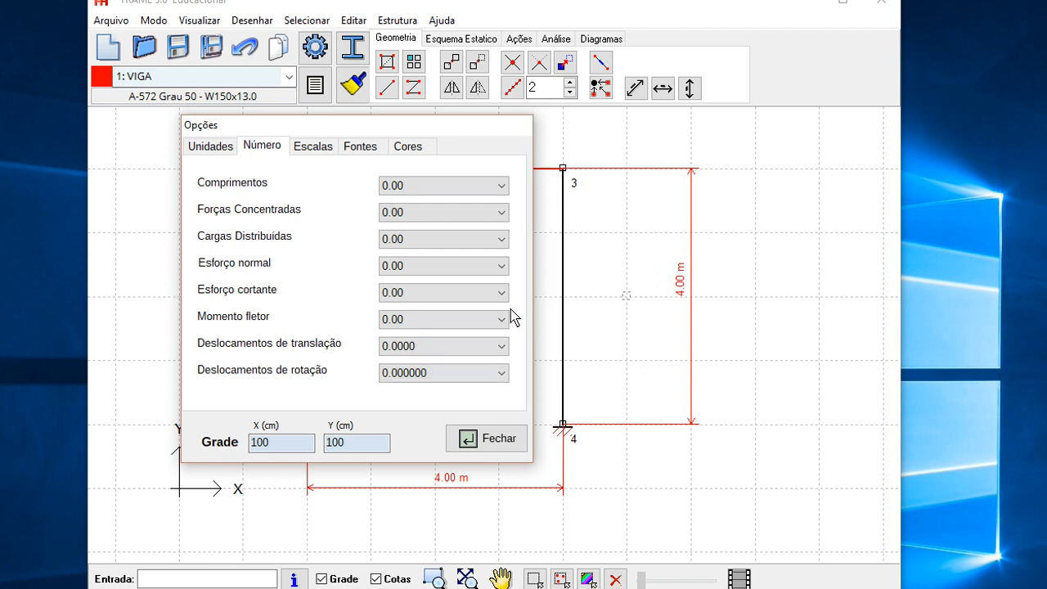
pyautogui.click(502, 451)
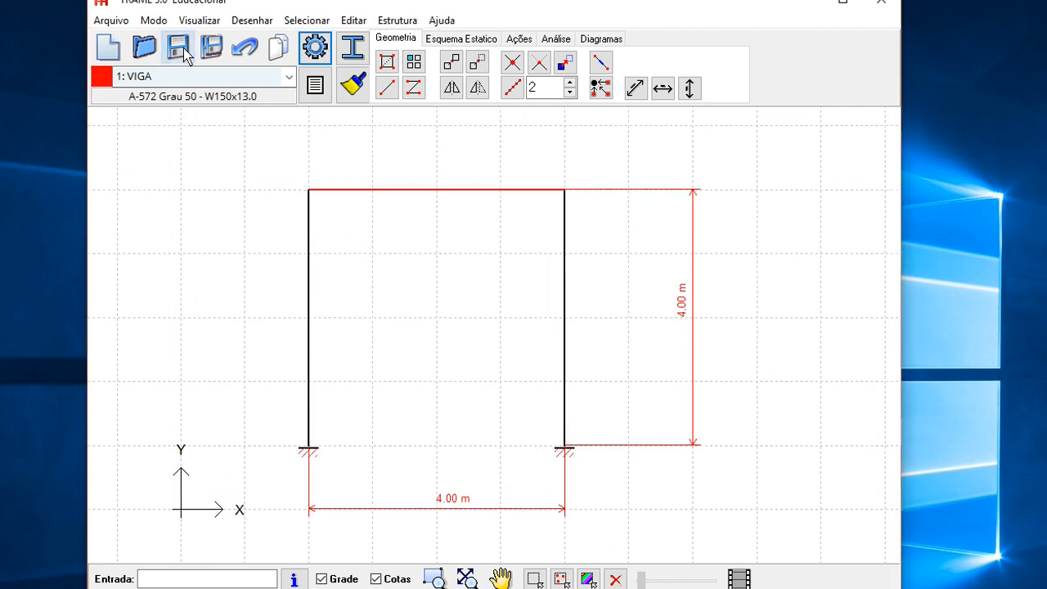
# - Save the model as PORTICO.frp
pyautogui.click(183, 49)
pyautogui.click(404, 167)
pyautogui.click(566, 379)
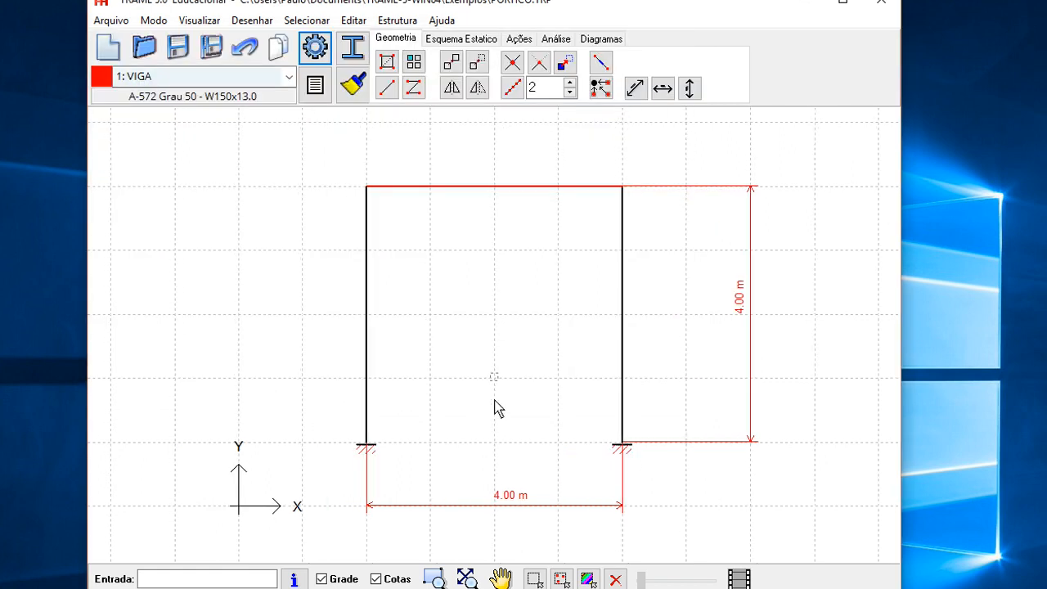
# - Hide the dimensions and the grid in the drawing
pyautogui.click(376, 579)
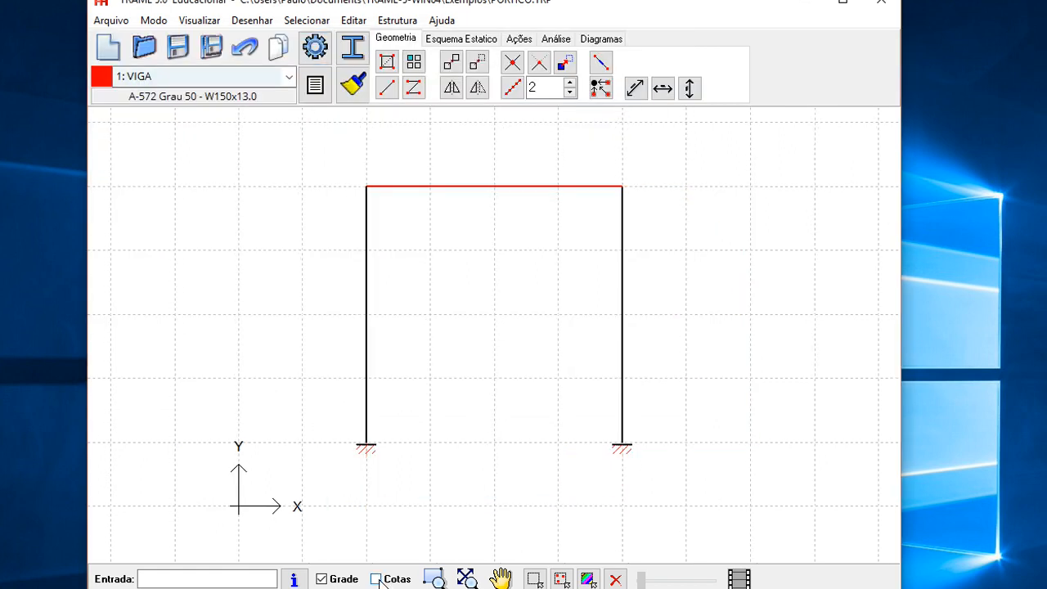
pyautogui.click(322, 579)
pyautogui.moveTo(468, 397)
pyautogui.mouseDown()
pyautogui.moveTo(402, 390)
pyautogui.moveTo(462, 392)
pyautogui.mouseUp()
pyautogui.scroll(1, 401, 391)
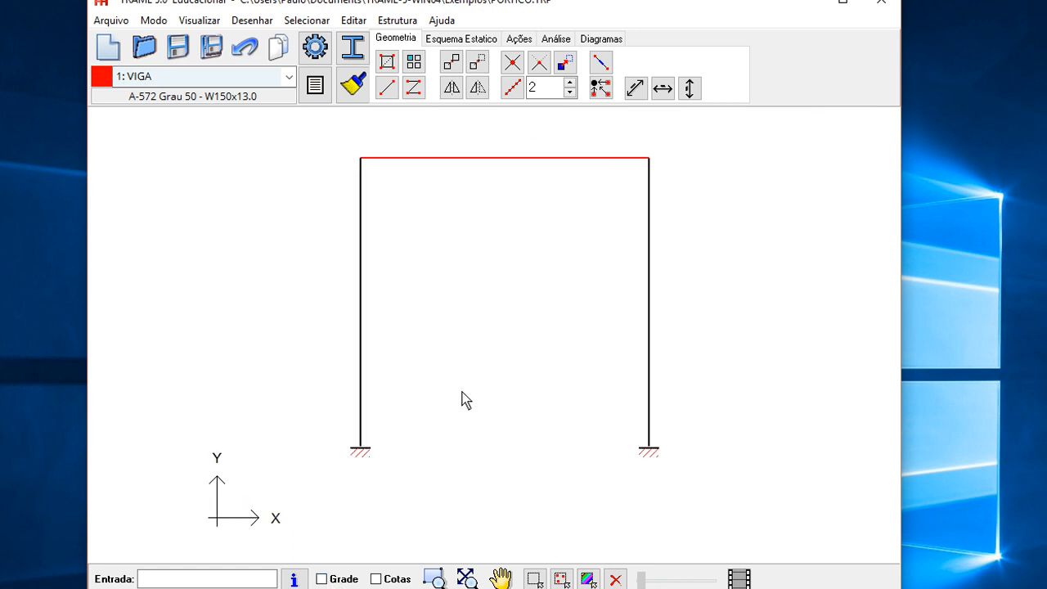
# - Add a second load case named CARGA and make it the active load case
pyautogui.click(517, 39)
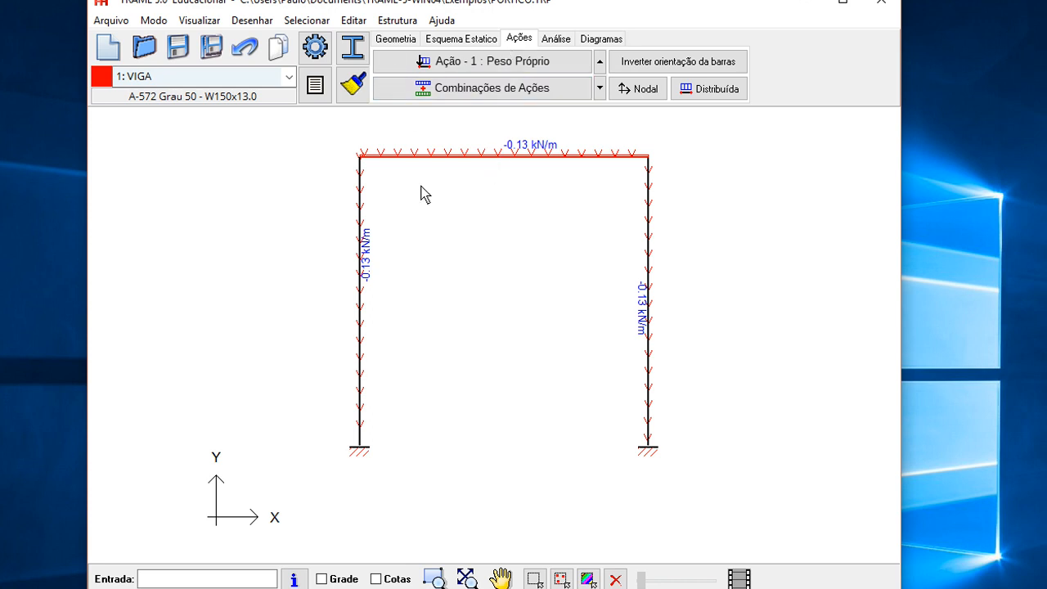
pyautogui.click(485, 63)
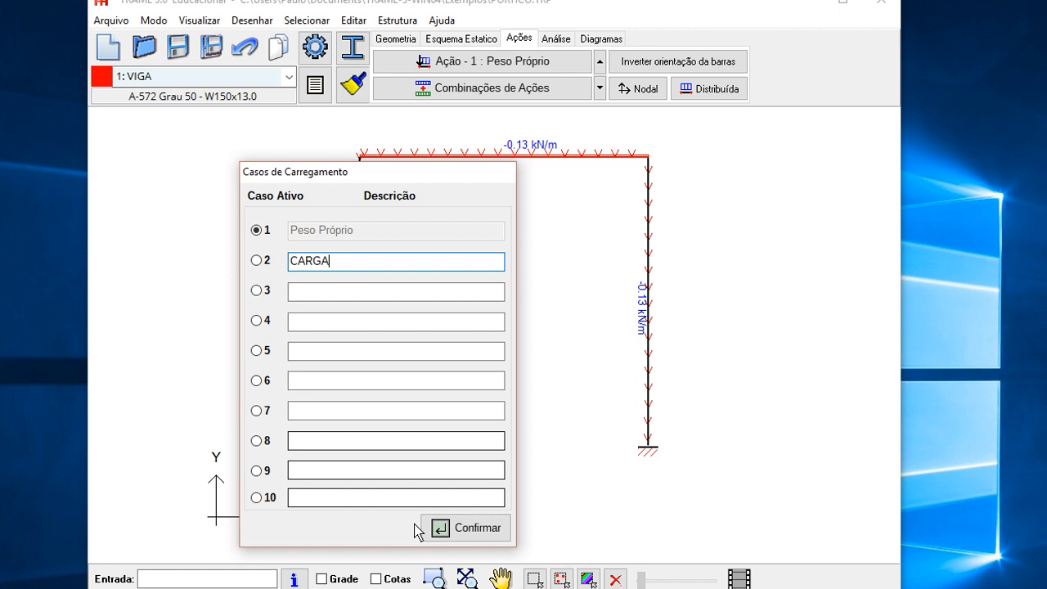
pyautogui.click(470, 527)
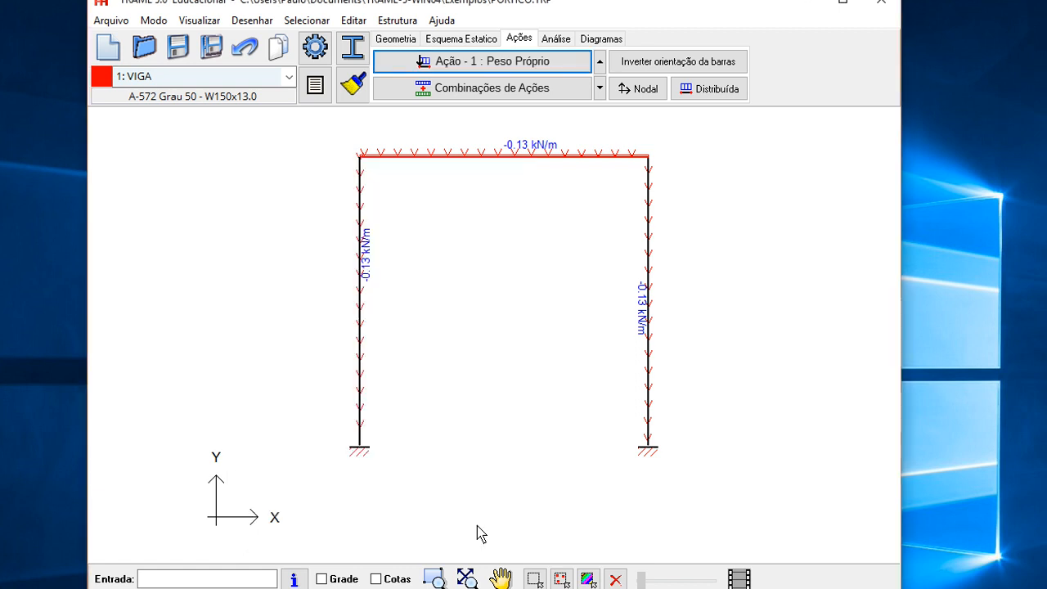
pyautogui.click(576, 64)
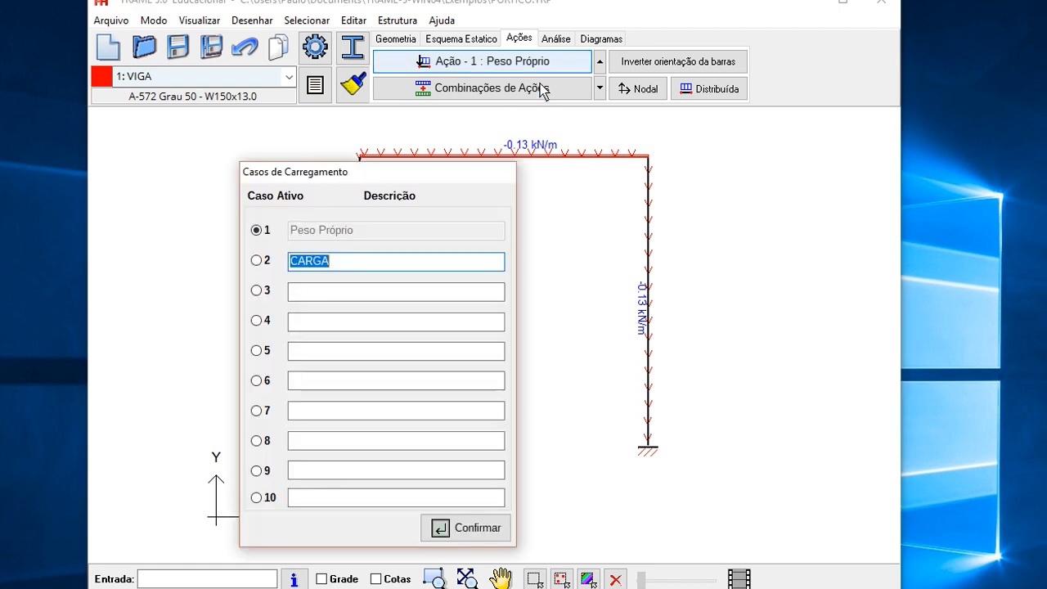
pyautogui.click(257, 262)
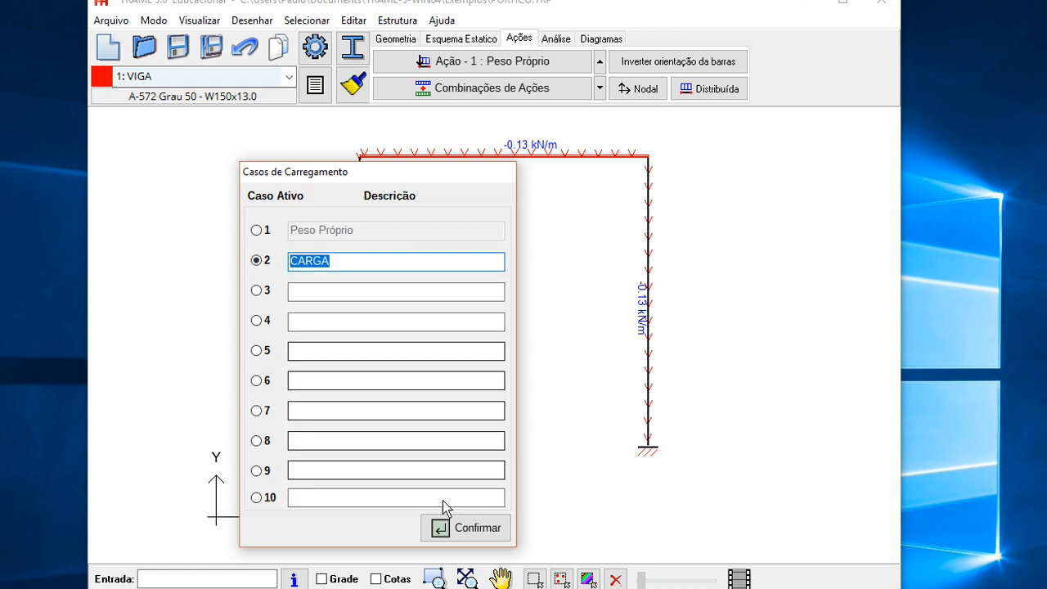
pyautogui.click(455, 527)
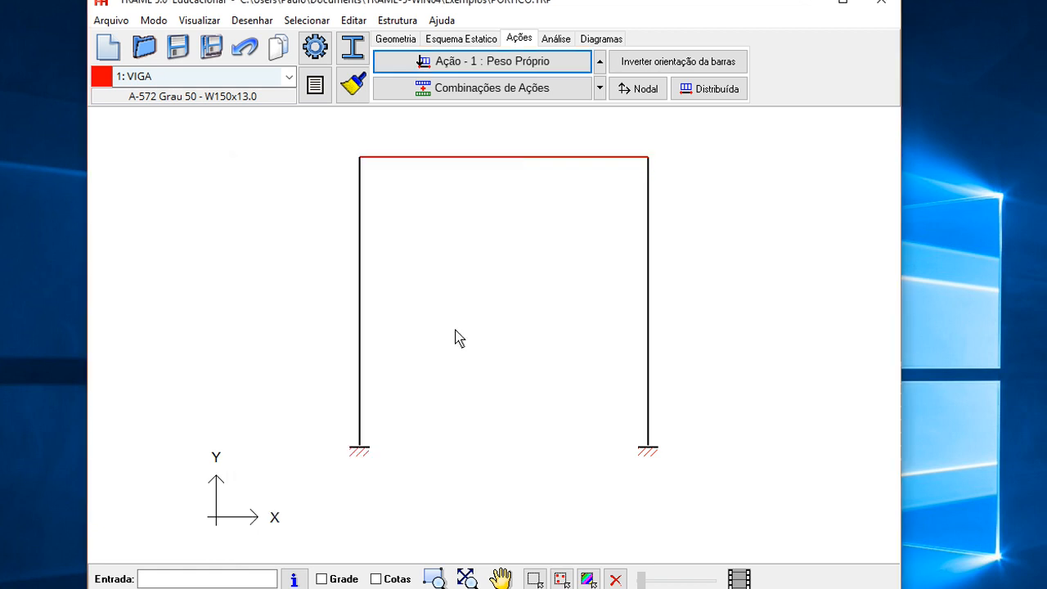
pyautogui.click(600, 66)
pyautogui.click(602, 87)
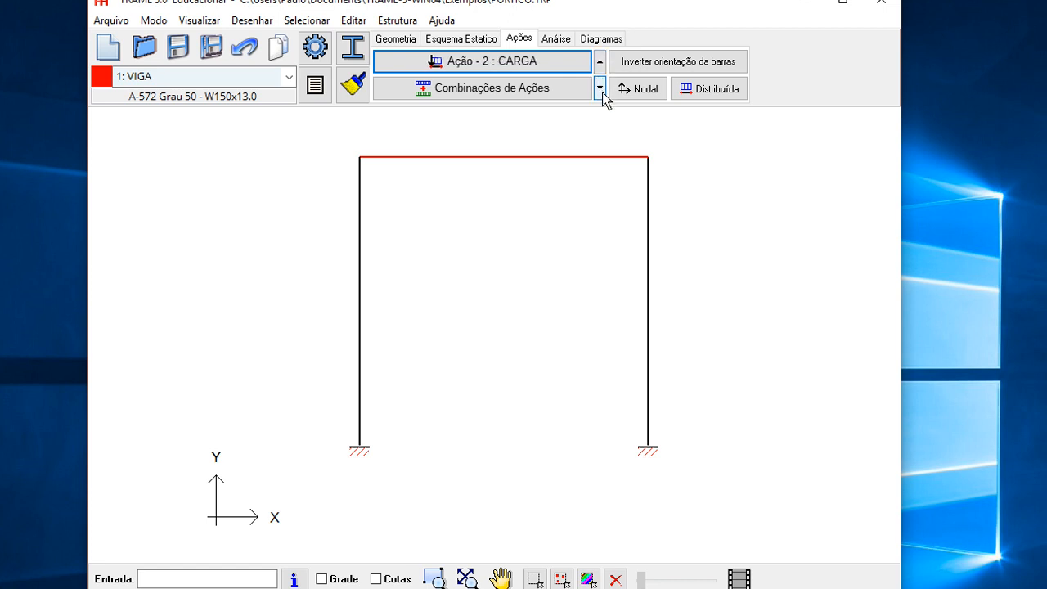
pyautogui.click(601, 89)
pyautogui.click(599, 62)
# - Apply a distributed load Qy of -5.00 kN/m to the beam in the CARGA load case
pyautogui.moveTo(491, 237)
pyautogui.mouseDown()
pyautogui.moveTo(466, 269)
pyautogui.moveTo(503, 261)
pyautogui.mouseUp()
pyautogui.scroll(-1, 466, 268)
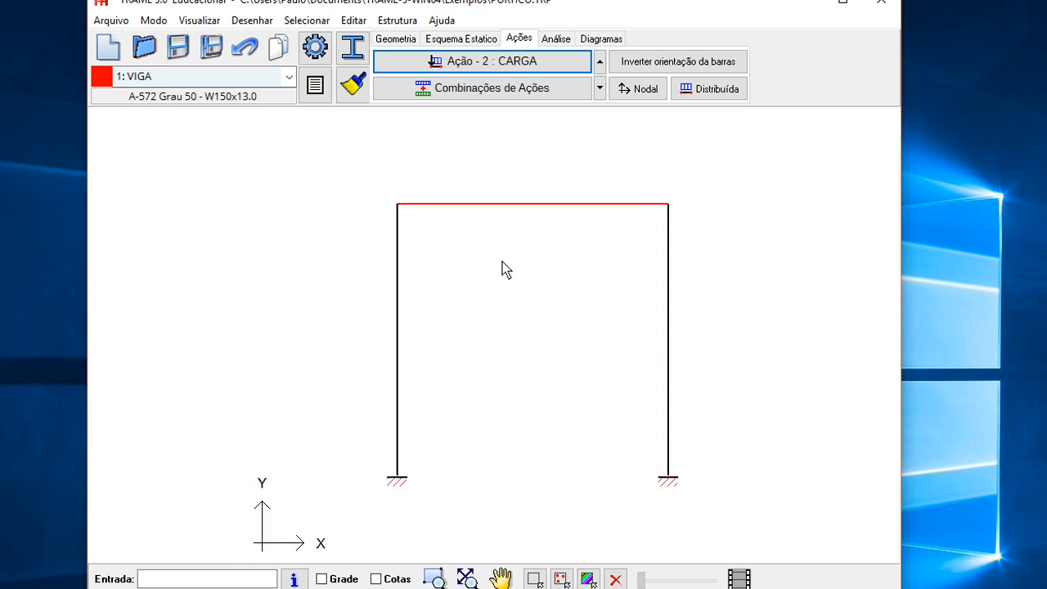
pyautogui.click(545, 205)
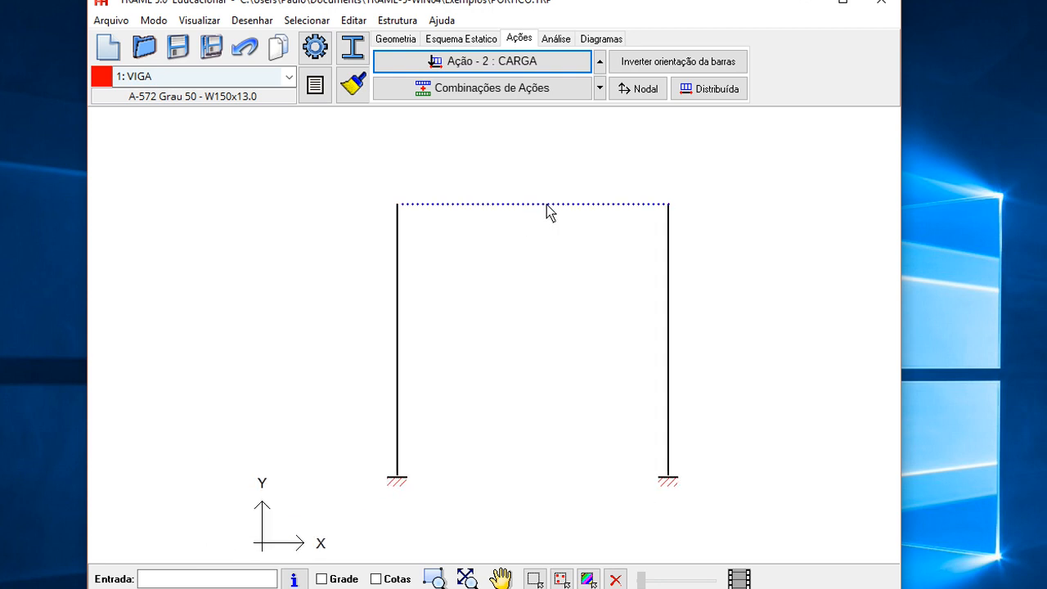
pyautogui.click(710, 92)
pyautogui.write('-5.00')
pyautogui.click(579, 282)
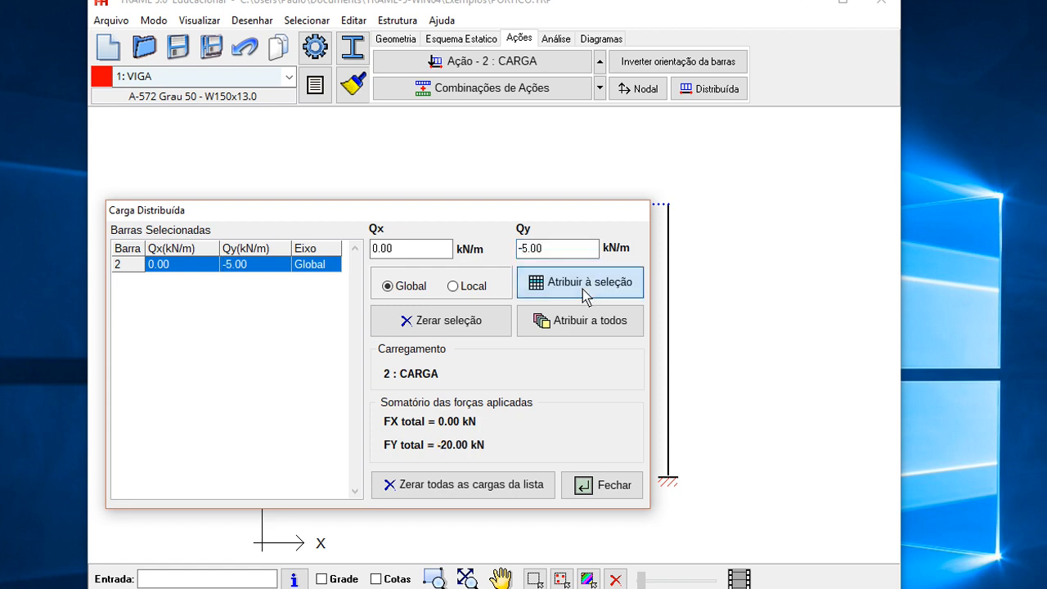
pyautogui.click(637, 490)
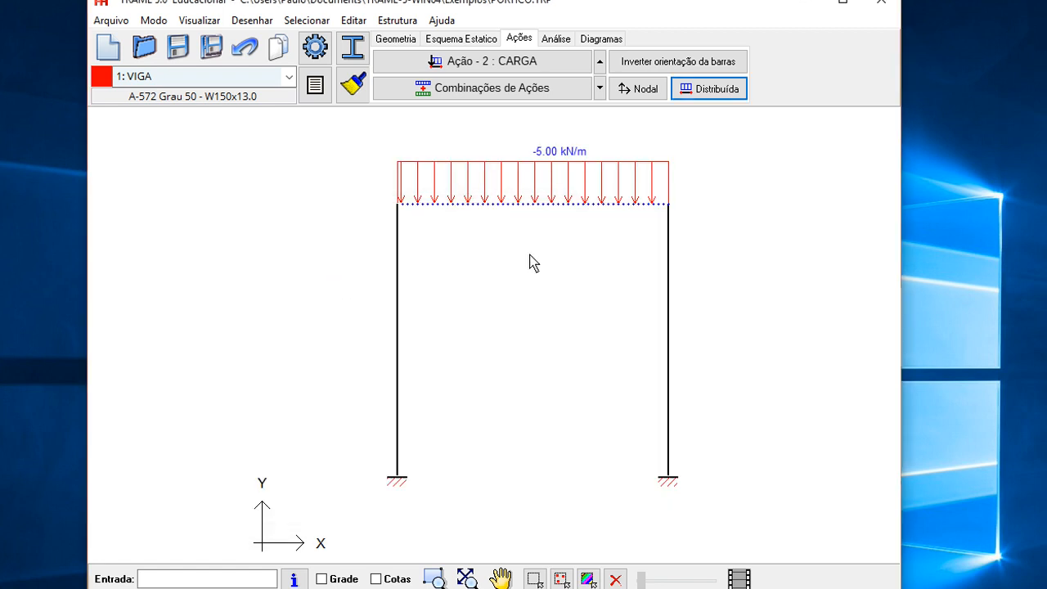
# - Adjust the display scales for concentrated forces and distributed loads in the options
pyautogui.click(315, 46)
pyautogui.moveTo(352, 196); pyautogui.dragTo(287, 137)
pyautogui.click(270, 153)
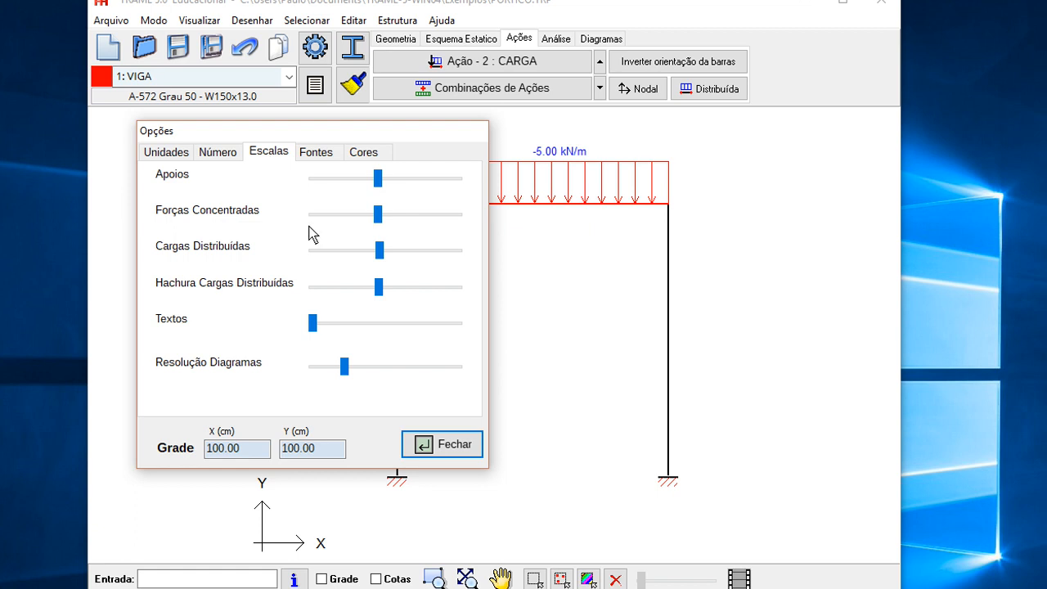
pyautogui.click(381, 215)
pyautogui.moveTo(398, 216); pyautogui.dragTo(379, 250)
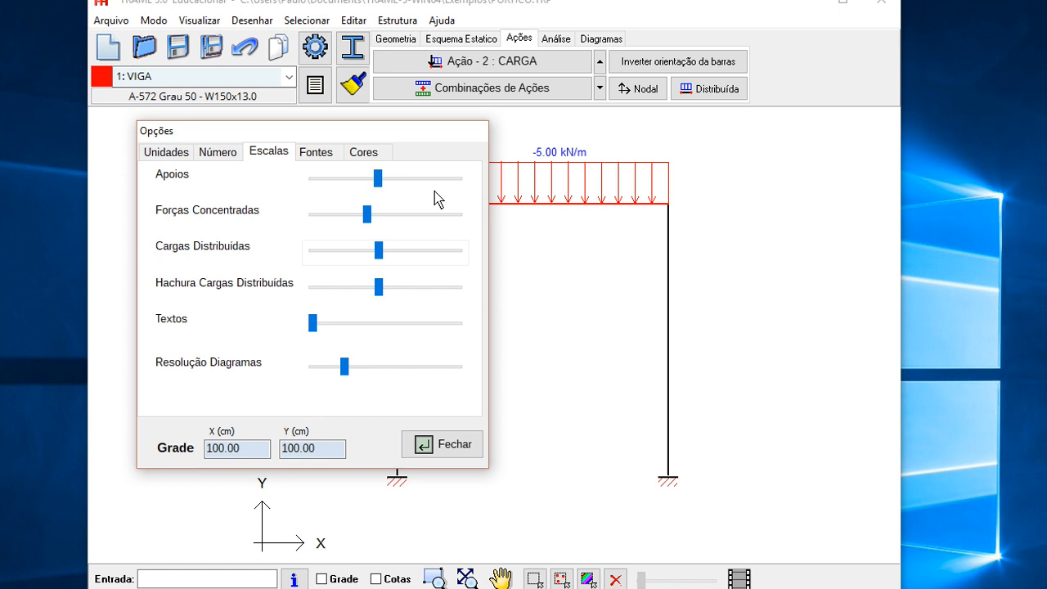
pyautogui.click(378, 247)
pyautogui.moveTo(380, 252)
pyautogui.mouseDown()
pyautogui.moveTo(407, 253)
pyautogui.moveTo(369, 252)
pyautogui.moveTo(379, 251)
pyautogui.mouseUp()
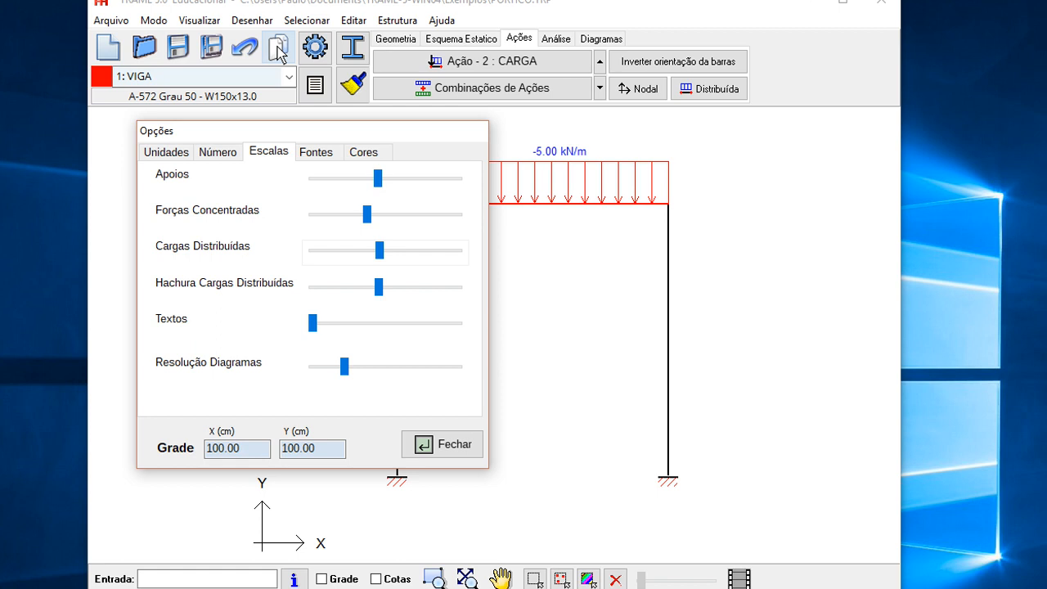
pyautogui.moveTo(379, 290)
pyautogui.mouseDown()
pyautogui.moveTo(406, 297)
pyautogui.moveTo(373, 295)
pyautogui.moveTo(384, 293)
pyautogui.mouseUp()
pyautogui.moveTo(381, 253)
pyautogui.mouseDown()
pyautogui.moveTo(391, 260)
pyautogui.moveTo(368, 253)
pyautogui.mouseUp()
pyautogui.click(444, 444)
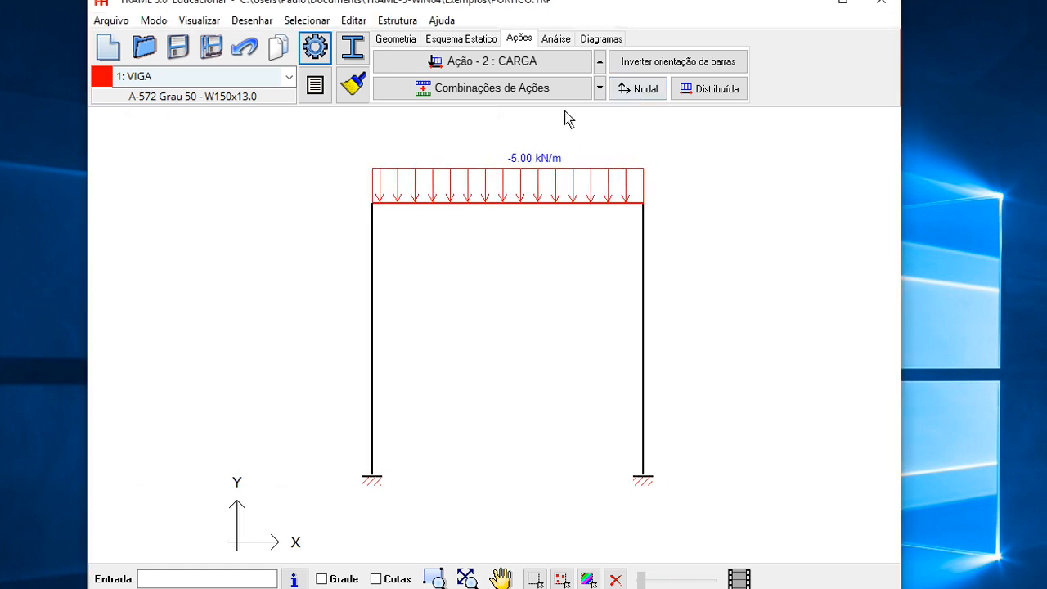
# - Select the two top nodes 2 and 3 and apply a vertical nodal force FY of -50 kN to both
pyautogui.click(154, 20)
pyautogui.click(195, 78)
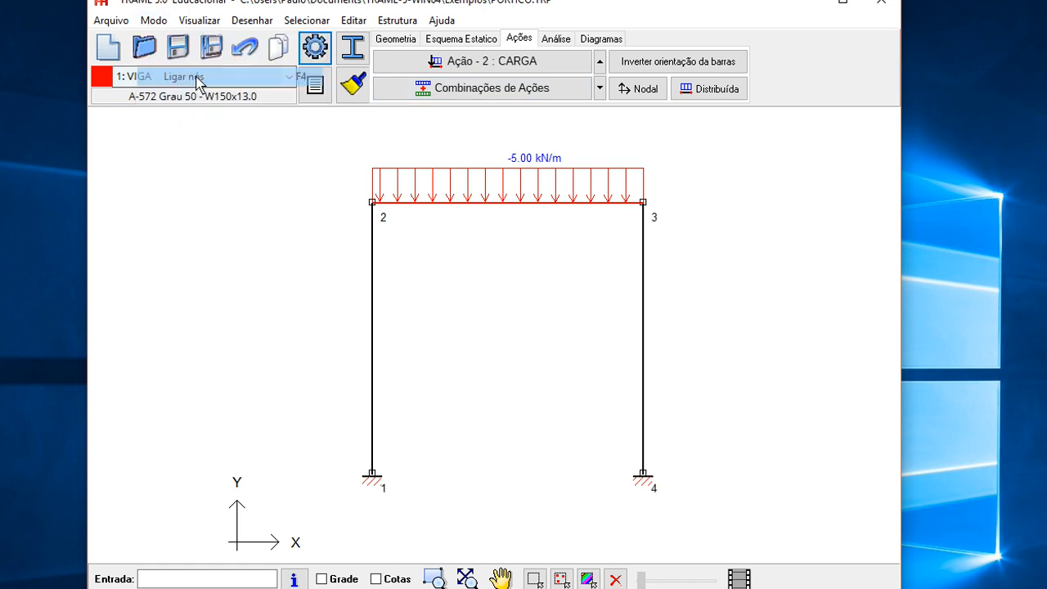
pyautogui.click(372, 202)
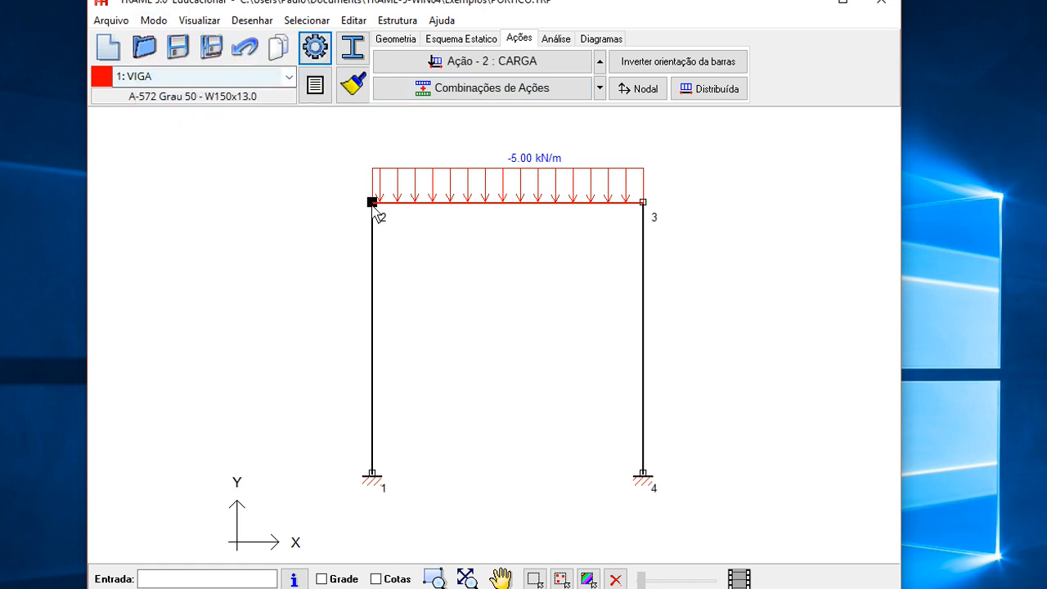
pyautogui.click(642, 204)
pyautogui.click(627, 88)
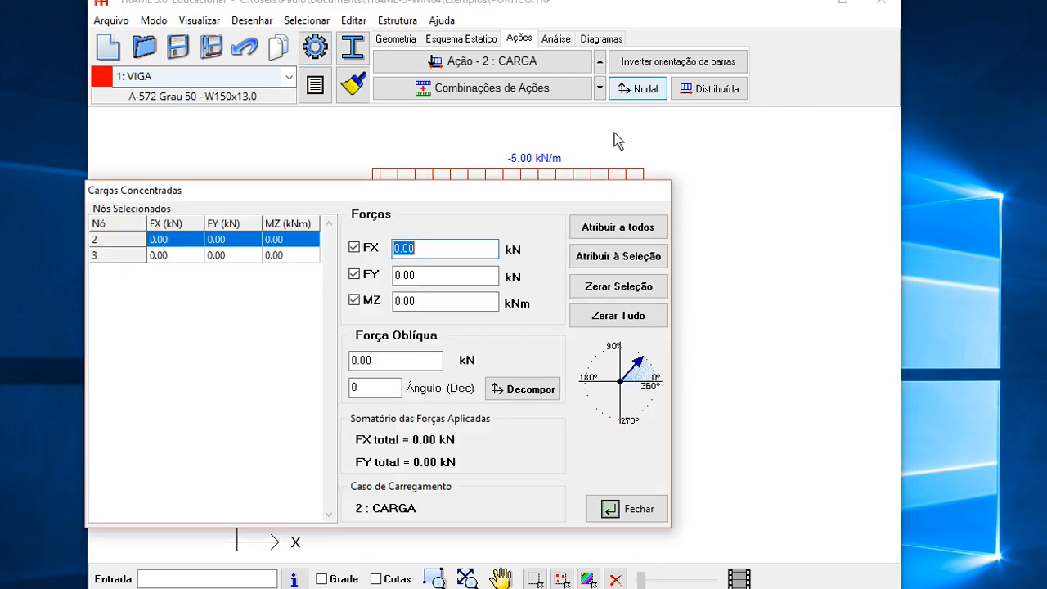
pyautogui.moveTo(497, 190); pyautogui.dragTo(606, 142)
pyautogui.click(540, 233)
pyautogui.doubleClick(540, 234)
pyautogui.write('-50')
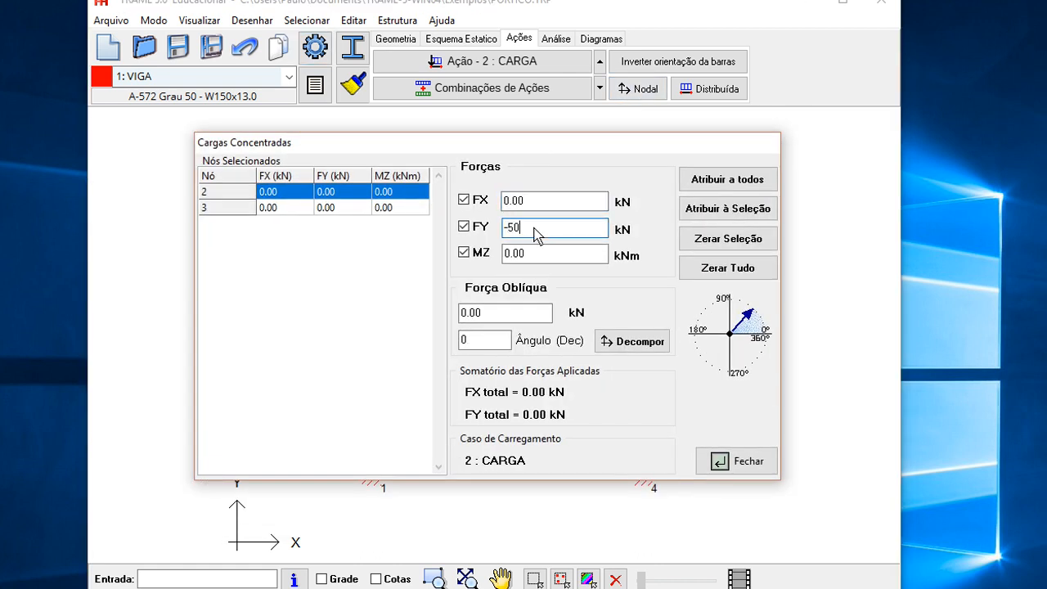
pyautogui.click(728, 179)
# - Apply a horizontal nodal force FX of 20 kN to node 2 only, without FY
pyautogui.doubleClick(539, 203)
pyautogui.write('20')
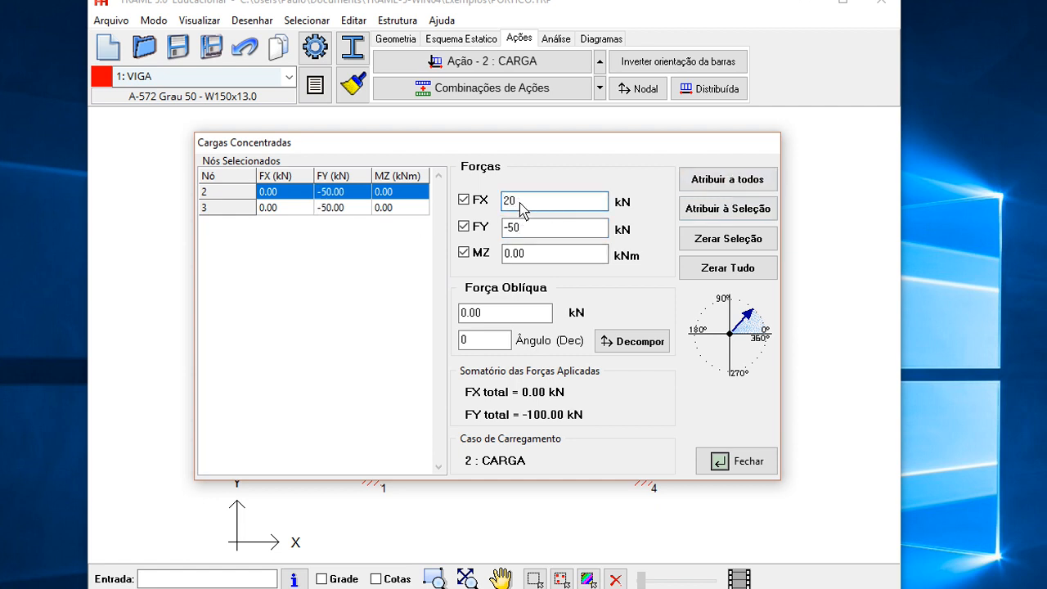
pyautogui.click(465, 227)
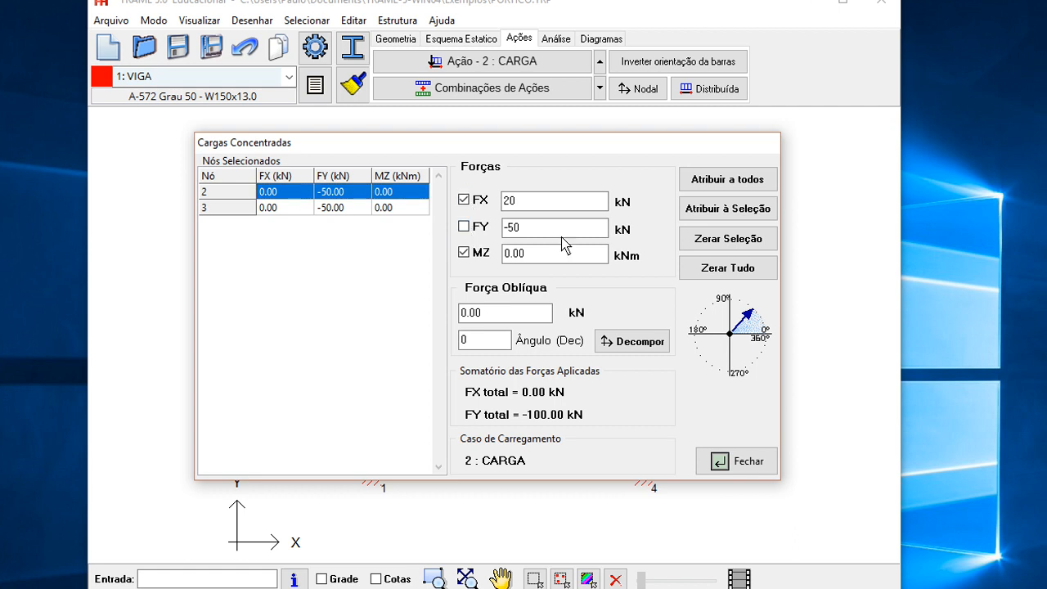
pyautogui.click(740, 212)
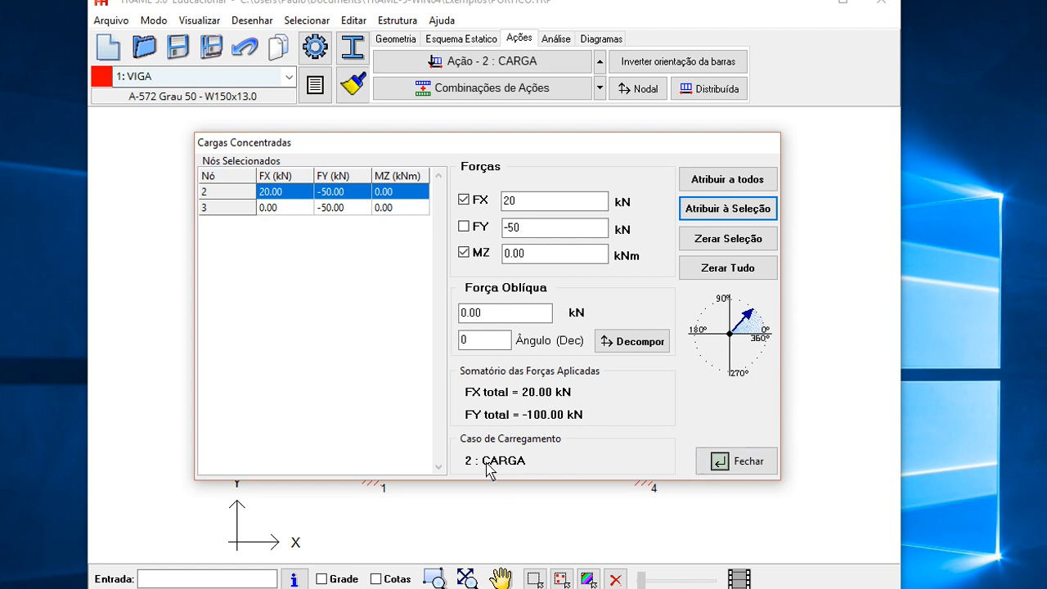
pyautogui.click(741, 467)
pyautogui.moveTo(533, 384); pyautogui.dragTo(523, 407)
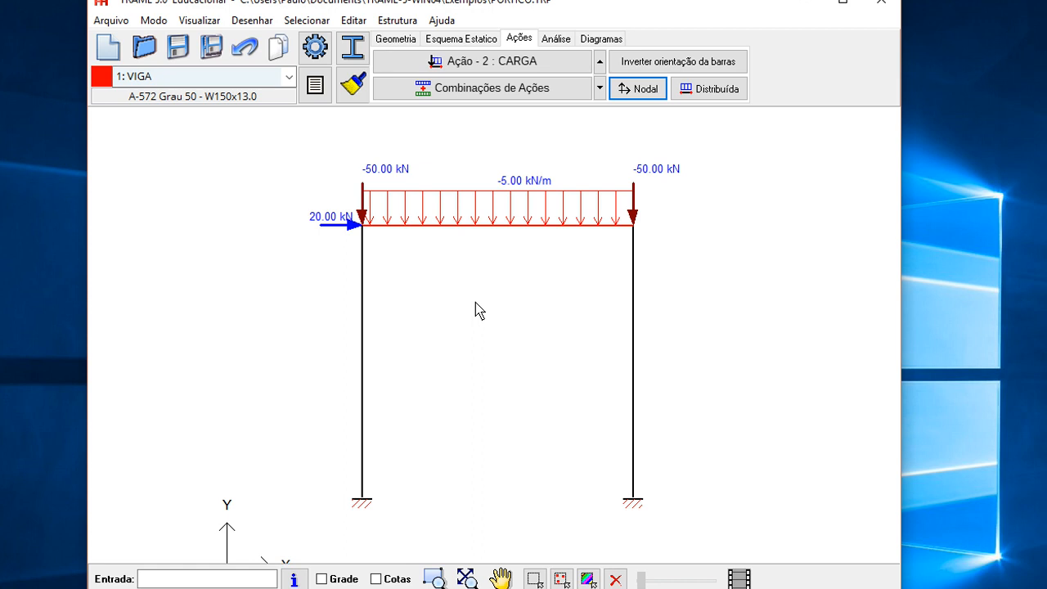
# - Create load combination ELU with factors 1.25 for Peso Próprio and 1.50 for CARGA
pyautogui.click(556, 39)
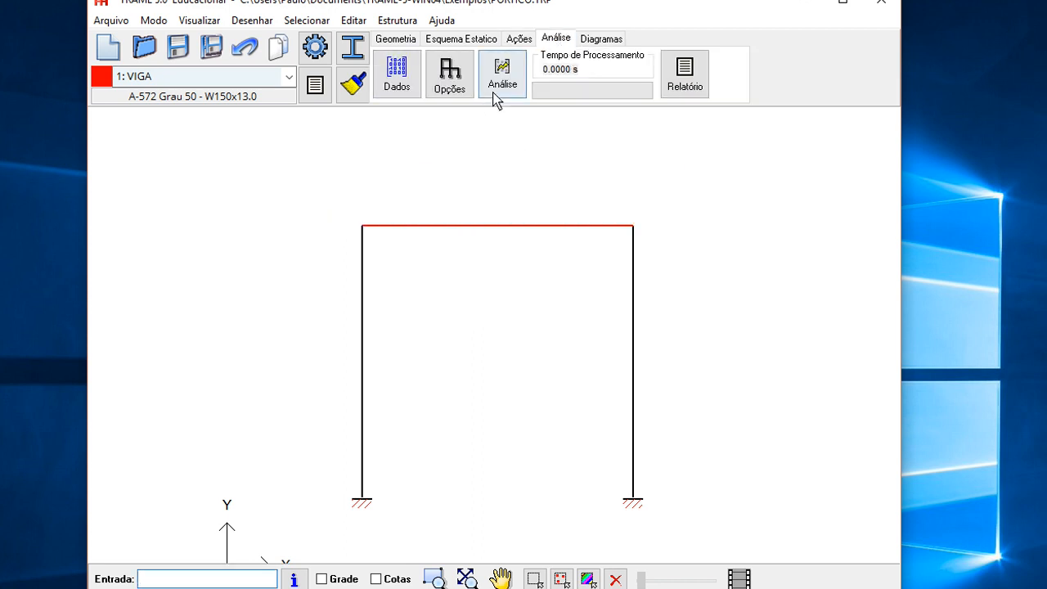
pyautogui.click(519, 39)
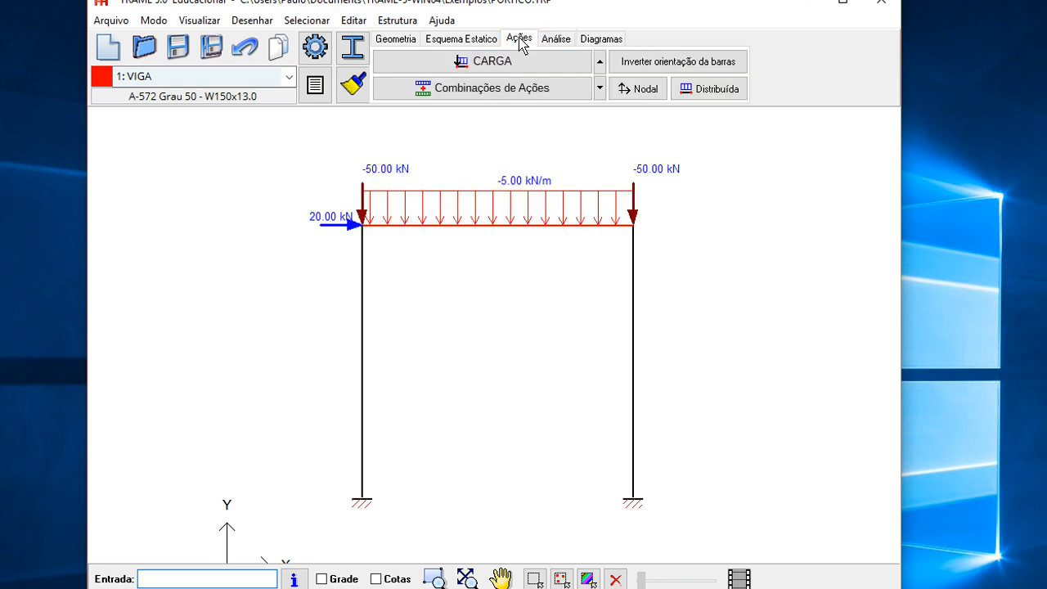
pyautogui.click(495, 94)
pyautogui.moveTo(381, 189); pyautogui.dragTo(507, 145)
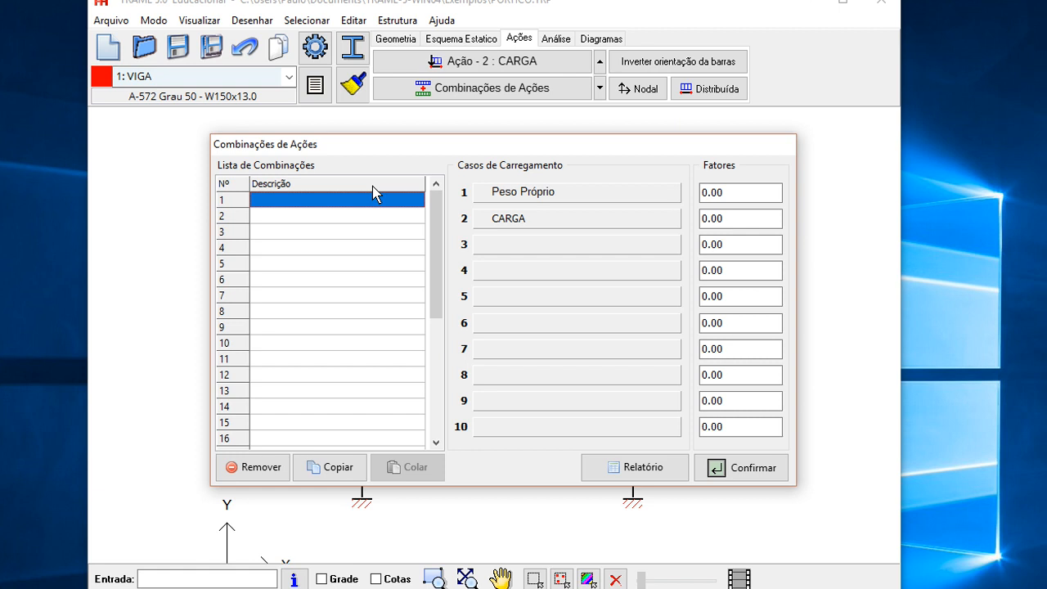
pyautogui.write('ELU')
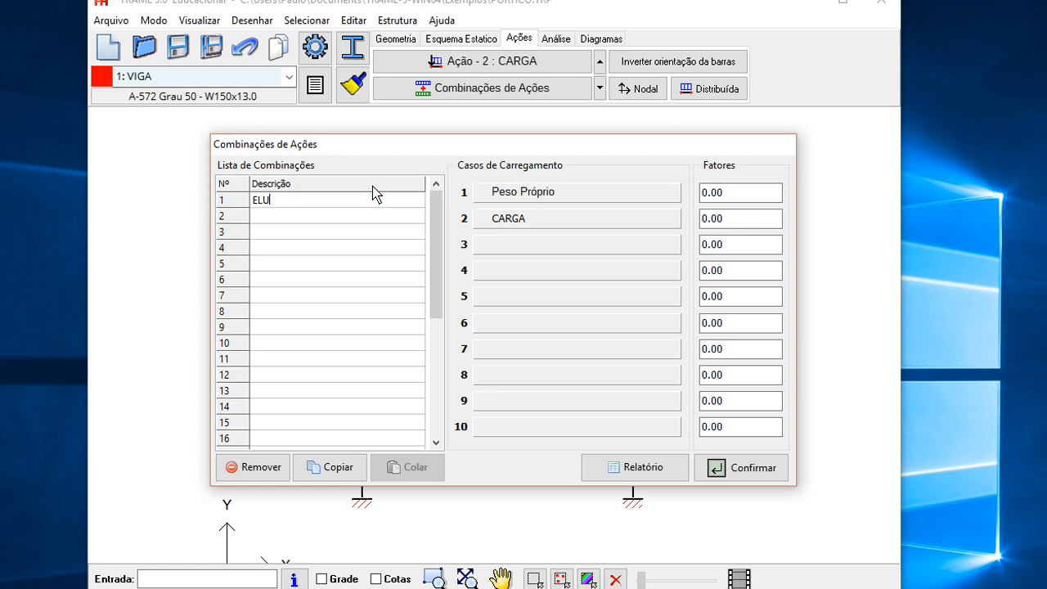
pyautogui.doubleClick(742, 198)
pyautogui.write('1.25')
pyautogui.press('Tab')
pyautogui.write('1.50')
pyautogui.press('Tab')
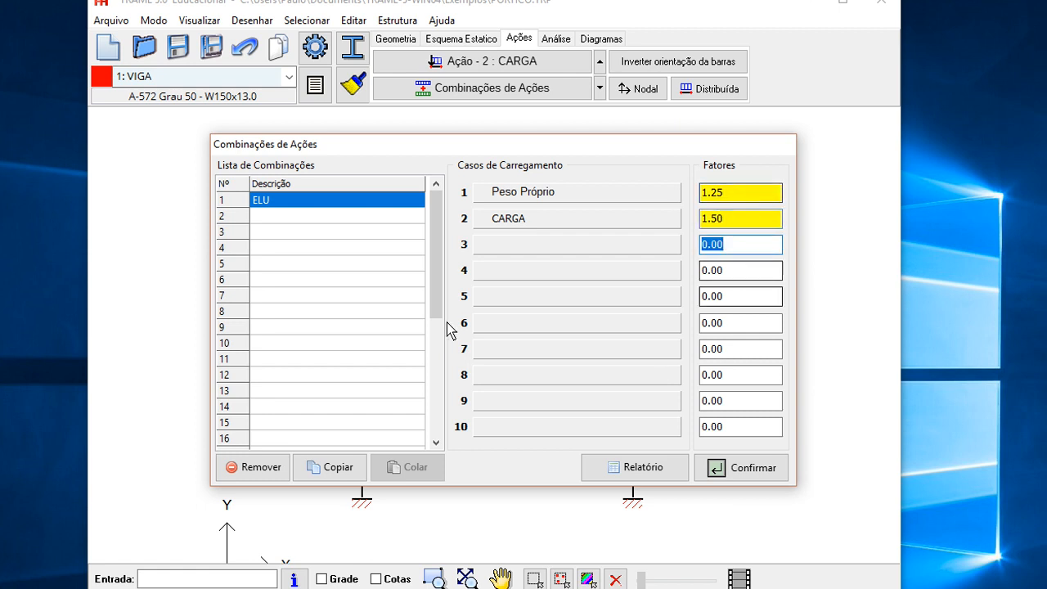
# - Review the action combinations report and confirm the combinations
pyautogui.moveTo(433, 147)
pyautogui.mouseDown()
pyautogui.moveTo(489, 144)
pyautogui.moveTo(423, 140)
pyautogui.mouseUp()
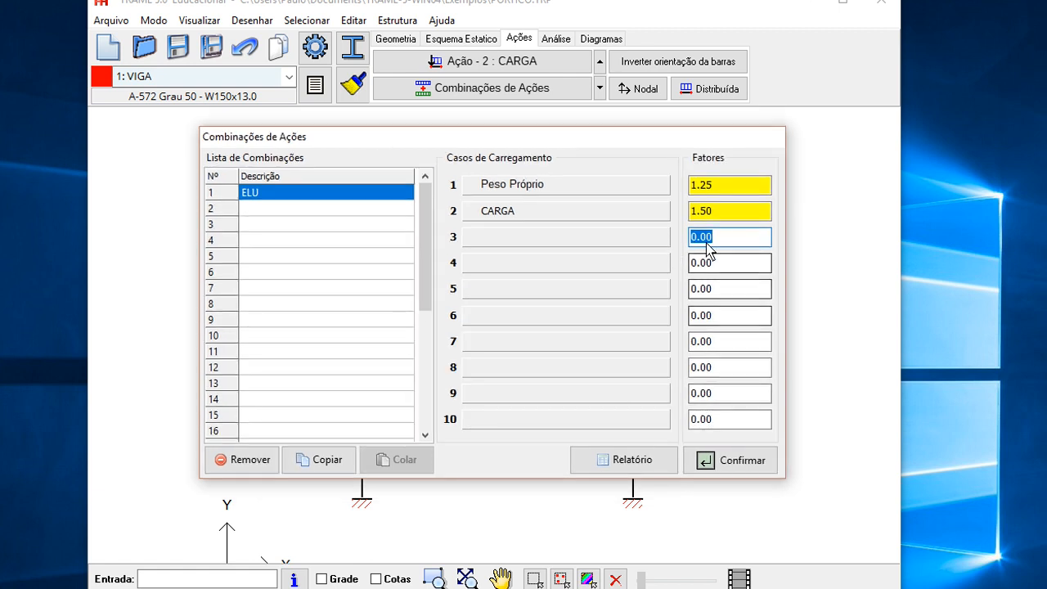
pyautogui.click(717, 216)
pyautogui.click(298, 210)
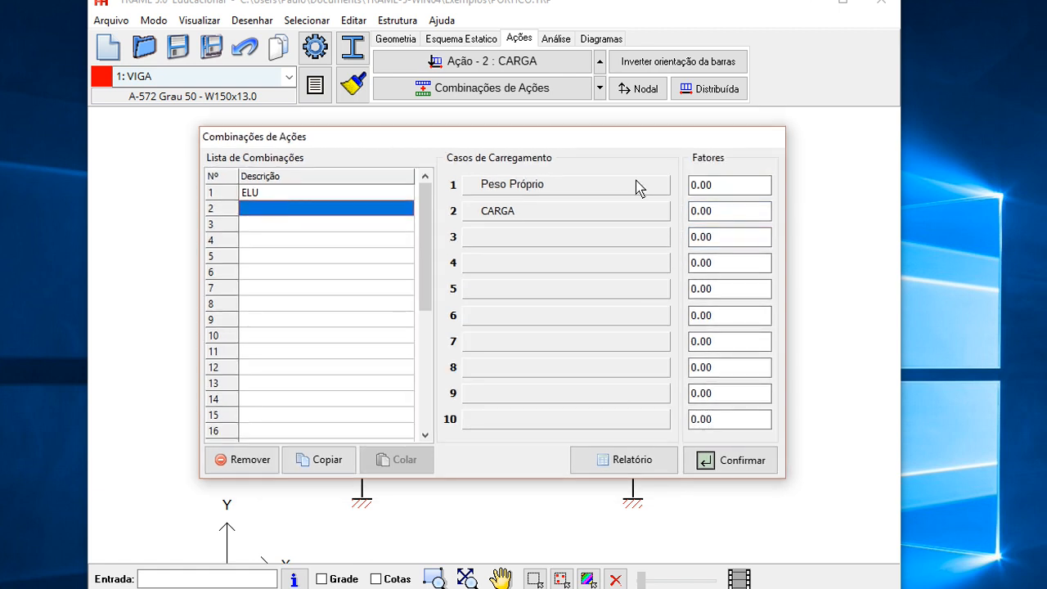
pyautogui.click(301, 194)
pyautogui.moveTo(427, 205); pyautogui.dragTo(426, 286)
pyautogui.click(632, 456)
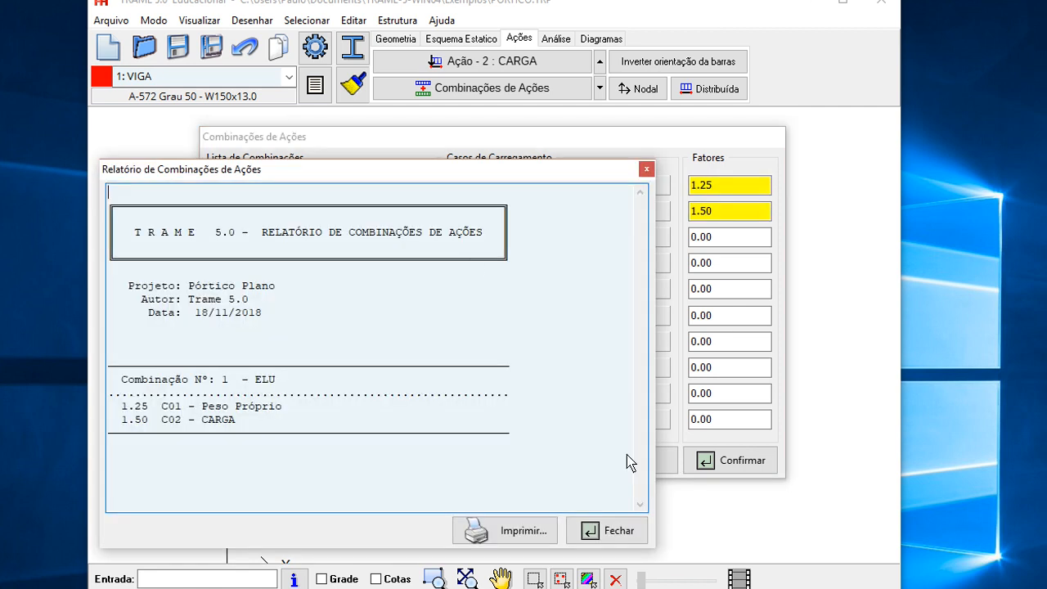
pyautogui.moveTo(409, 171); pyautogui.dragTo(502, 152)
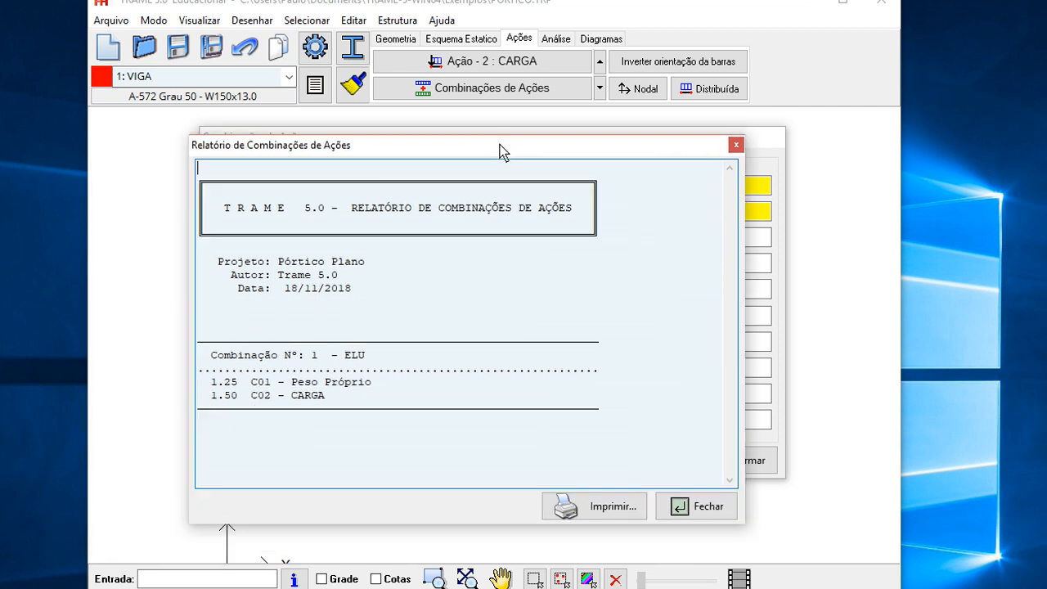
pyautogui.click(708, 505)
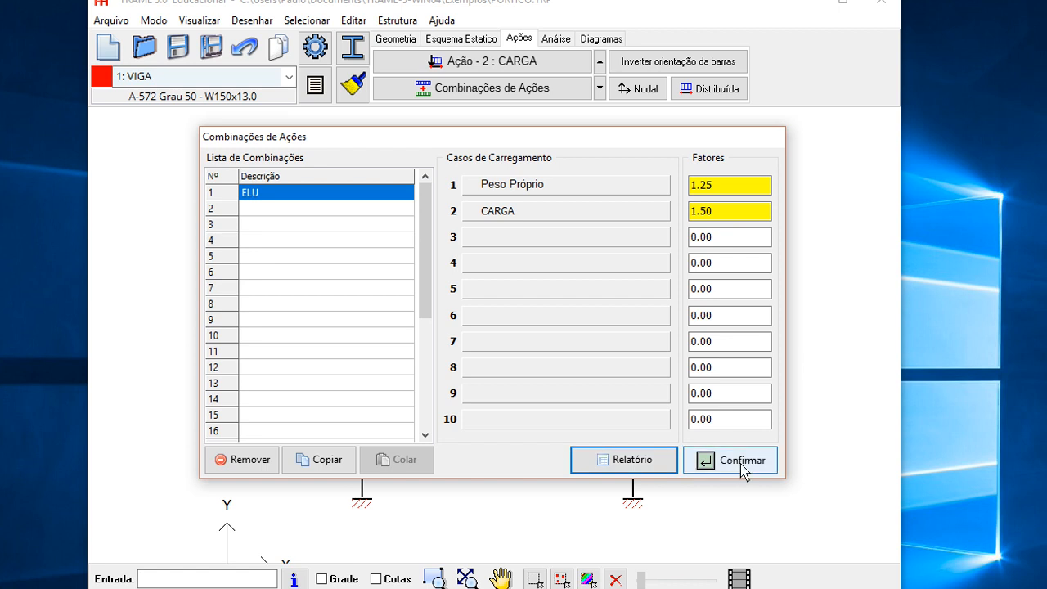
pyautogui.click(743, 463)
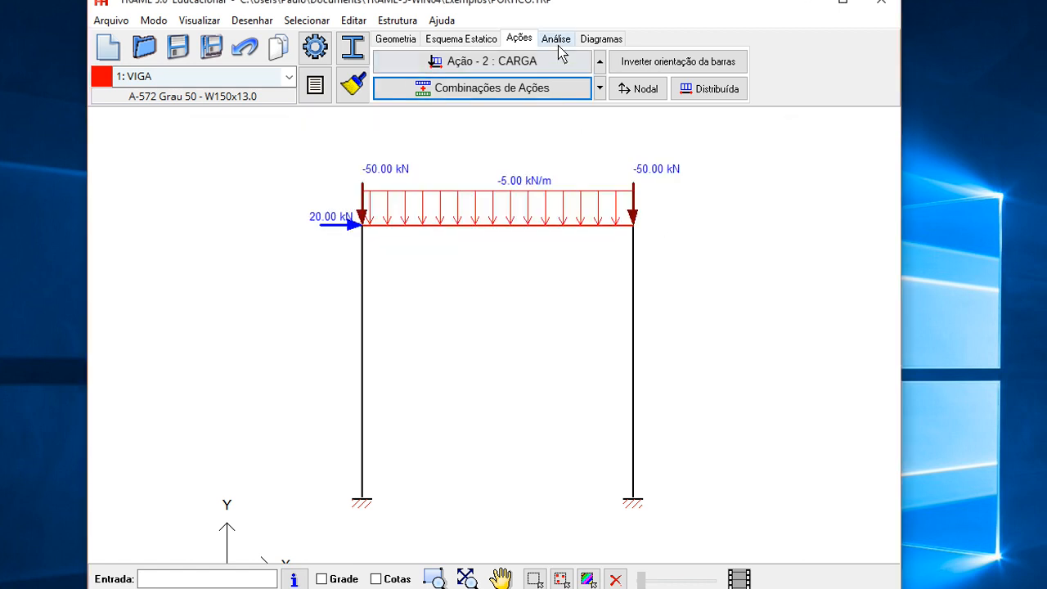
# - Enable geometric nonlinear analysis and B1 e B2 in the analysis options
pyautogui.click(555, 40)
pyautogui.click(454, 86)
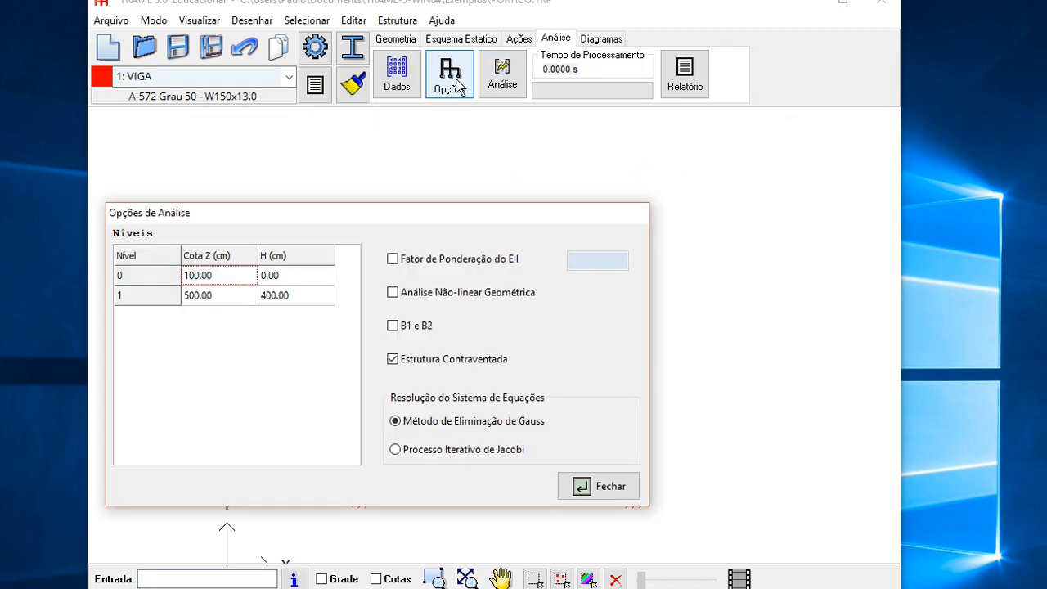
pyautogui.moveTo(412, 221); pyautogui.dragTo(476, 192)
pyautogui.click(456, 264)
pyautogui.click(456, 296)
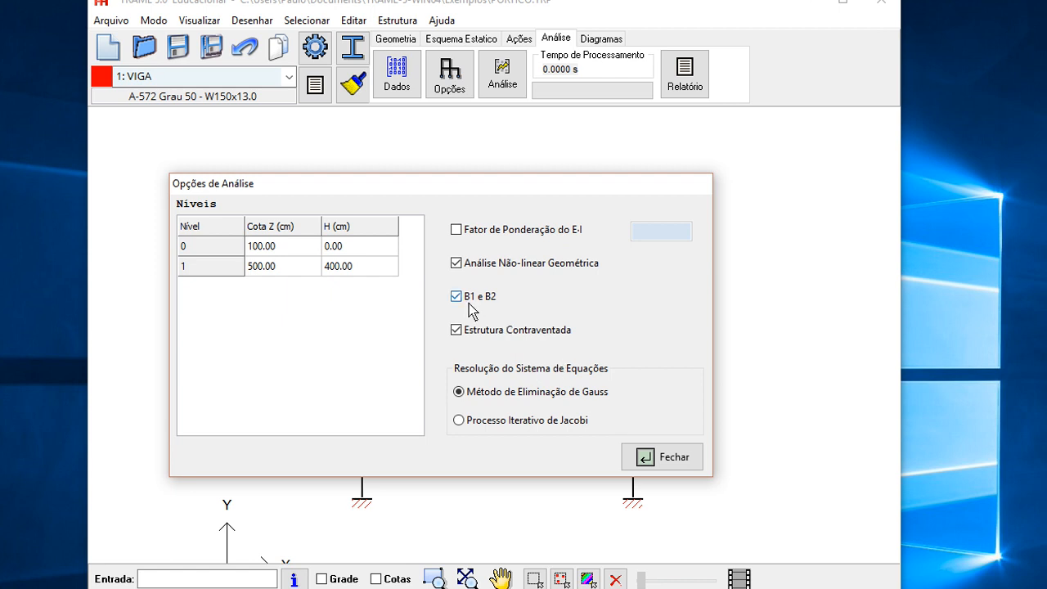
pyautogui.moveTo(469, 181); pyautogui.dragTo(423, 122)
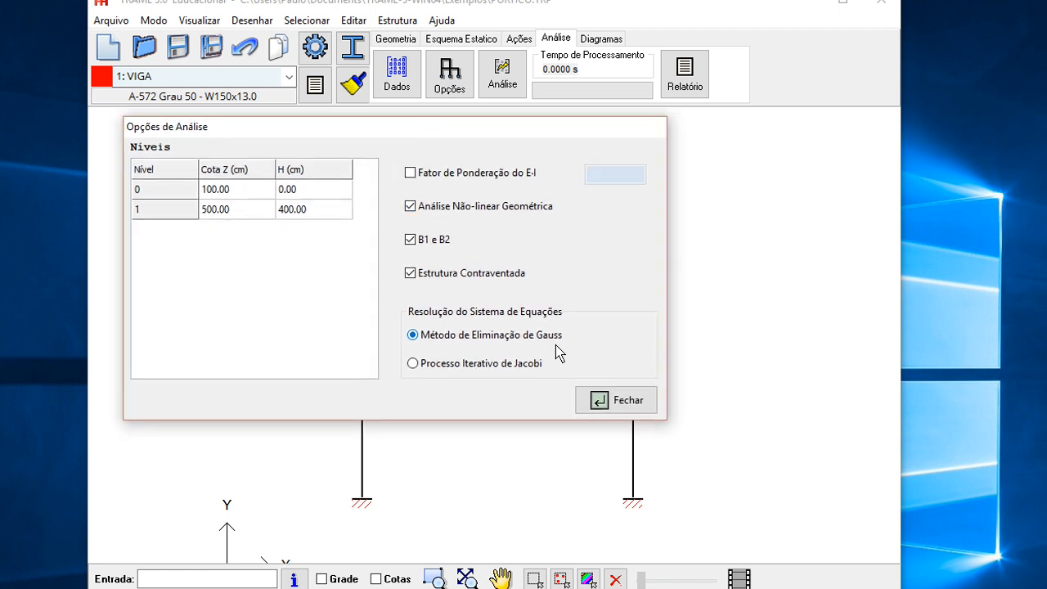
pyautogui.click(601, 400)
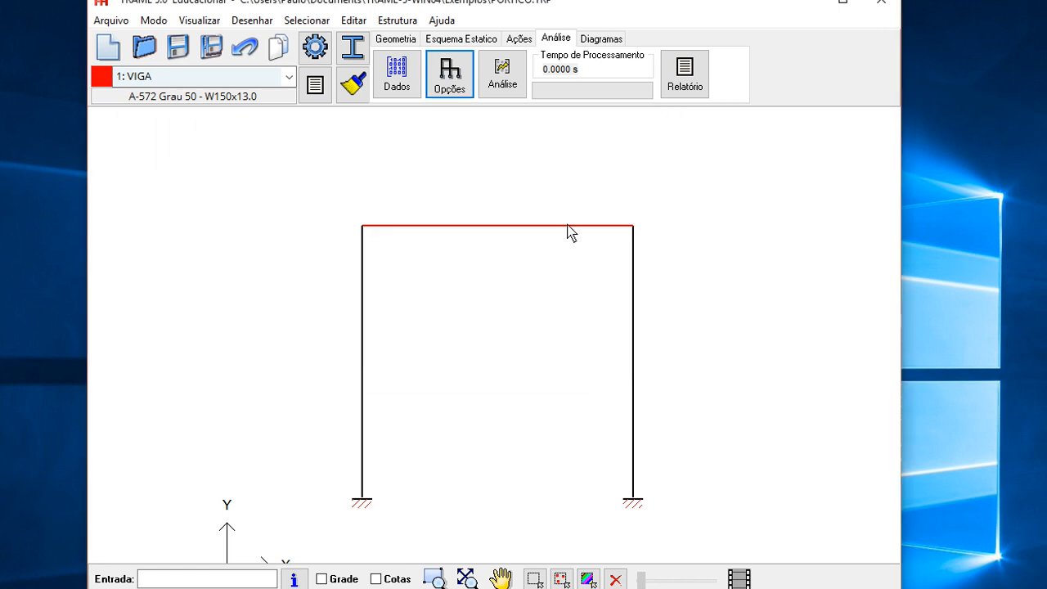
# - Run the analysis and choose the ELU combination for the result diagrams
pyautogui.click(508, 81)
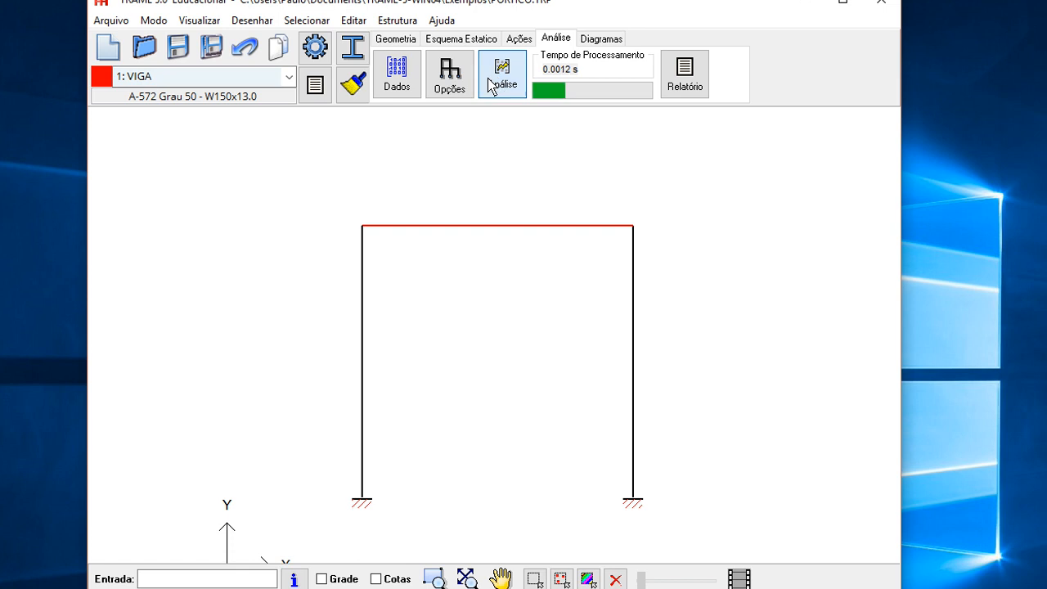
pyautogui.click(600, 39)
pyautogui.click(401, 83)
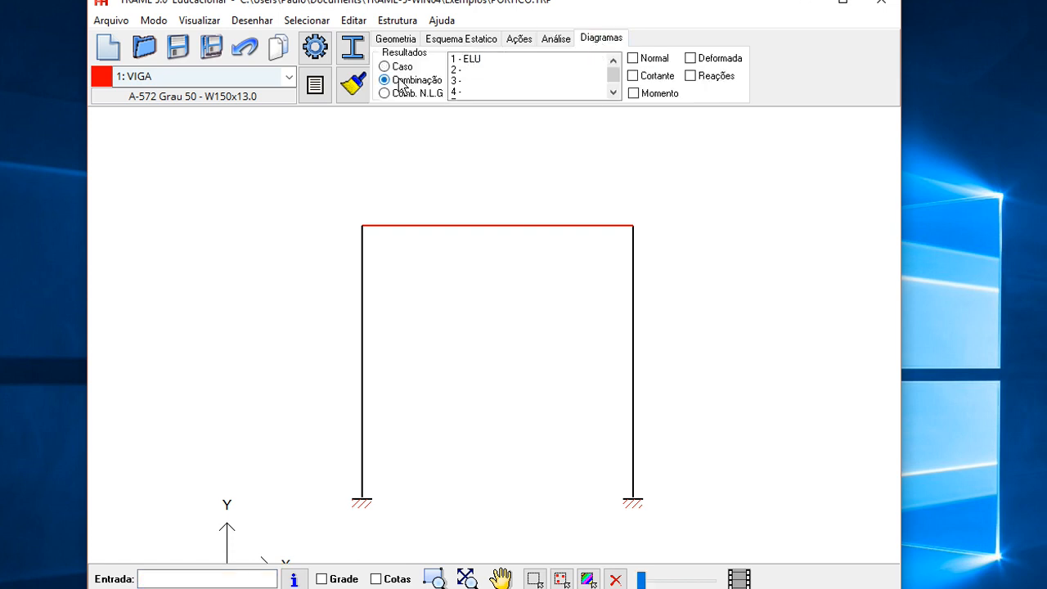
pyautogui.click(464, 59)
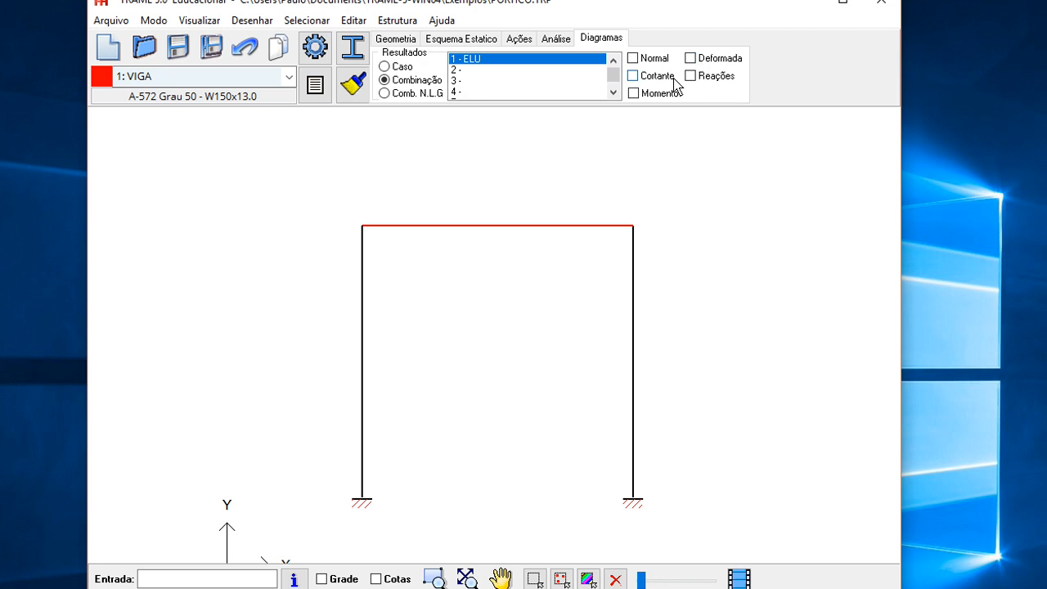
# - Display the normal force diagram for the ELU combination
pyautogui.click(646, 59)
pyautogui.moveTo(648, 582)
pyautogui.mouseDown()
pyautogui.moveTo(679, 583)
pyautogui.moveTo(644, 582)
pyautogui.mouseUp()
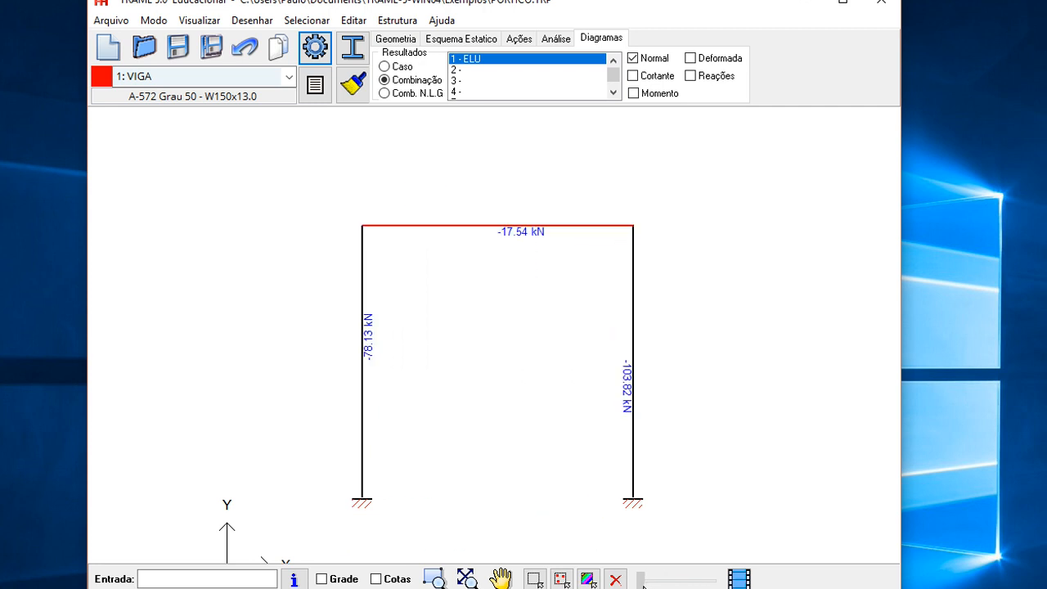
# - Hide the normal force diagram and display the shear force diagram instead
pyautogui.click(632, 58)
pyautogui.click(632, 75)
pyautogui.moveTo(641, 583); pyautogui.dragTo(650, 582)
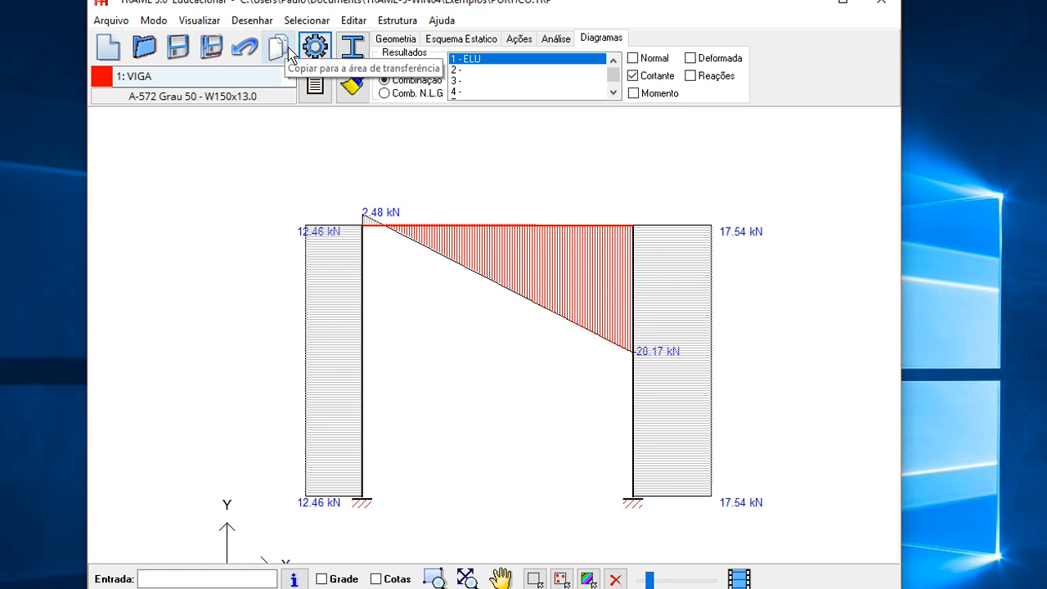
# - Switch from the shear force diagram to the bending moment diagram
pyautogui.click(645, 76)
pyautogui.click(647, 96)
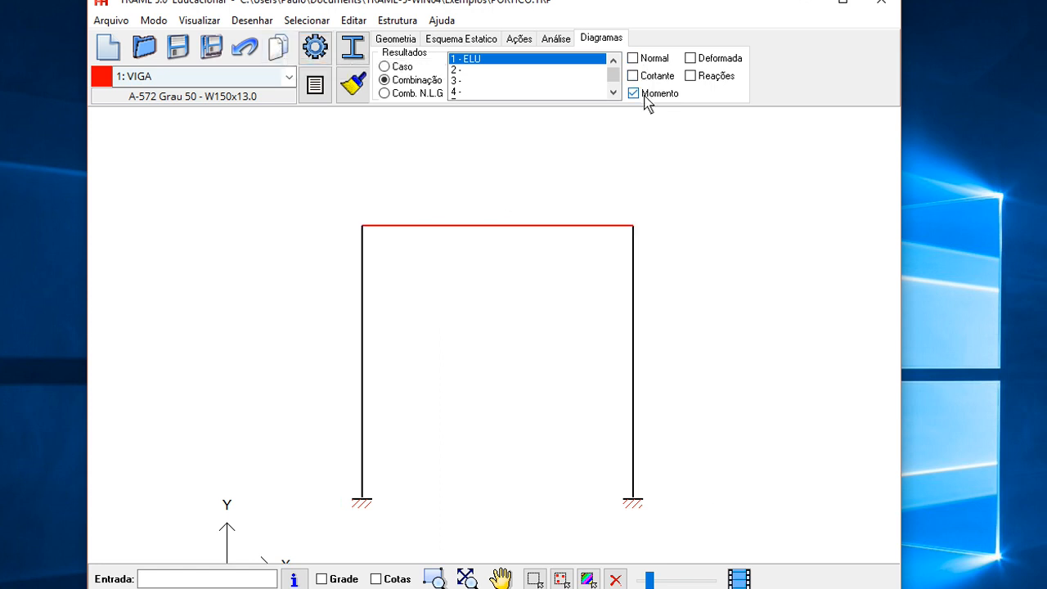
pyautogui.moveTo(652, 584); pyautogui.dragTo(650, 583)
# - Hide the bending moment diagram and display the support reactions
pyautogui.click(644, 95)
pyautogui.click(695, 78)
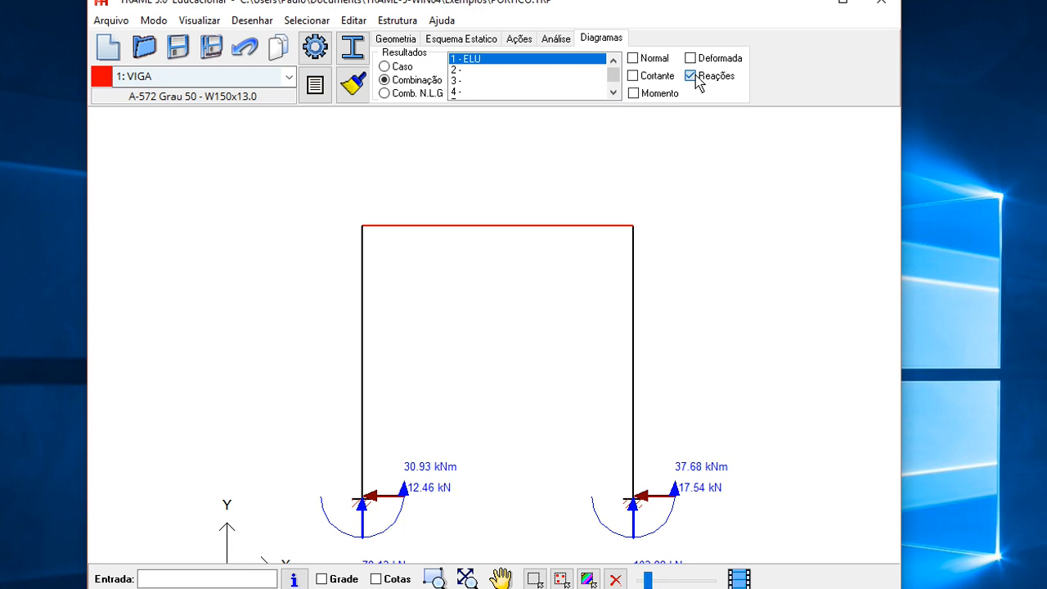
# - Replace the support reactions with the deformed shape and reduce its display scale
pyautogui.click(695, 75)
pyautogui.click(693, 62)
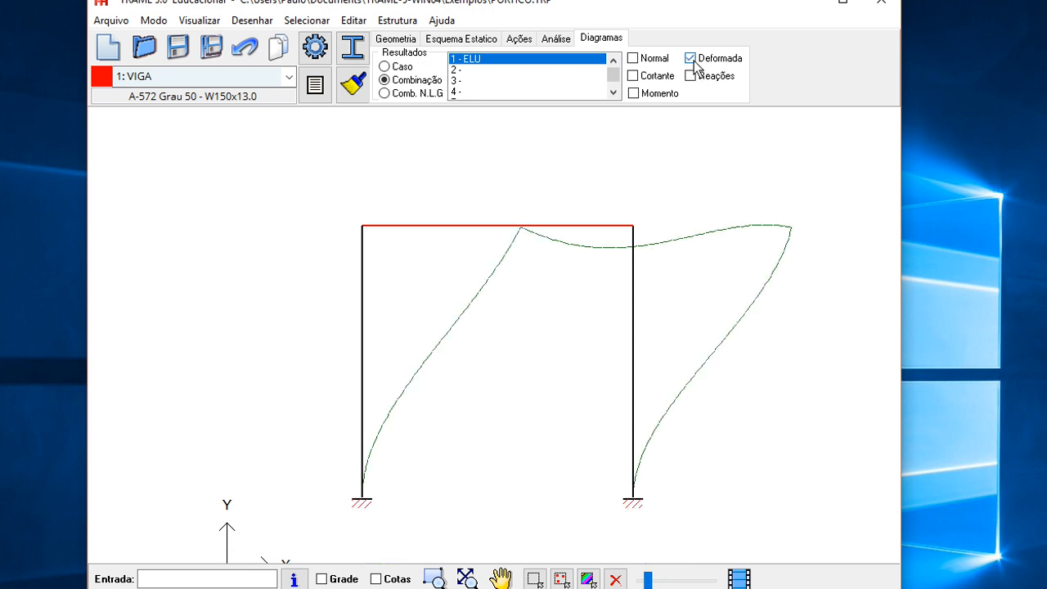
pyautogui.moveTo(648, 581)
pyautogui.mouseDown()
pyautogui.moveTo(664, 582)
pyautogui.moveTo(646, 583)
pyautogui.mouseUp()
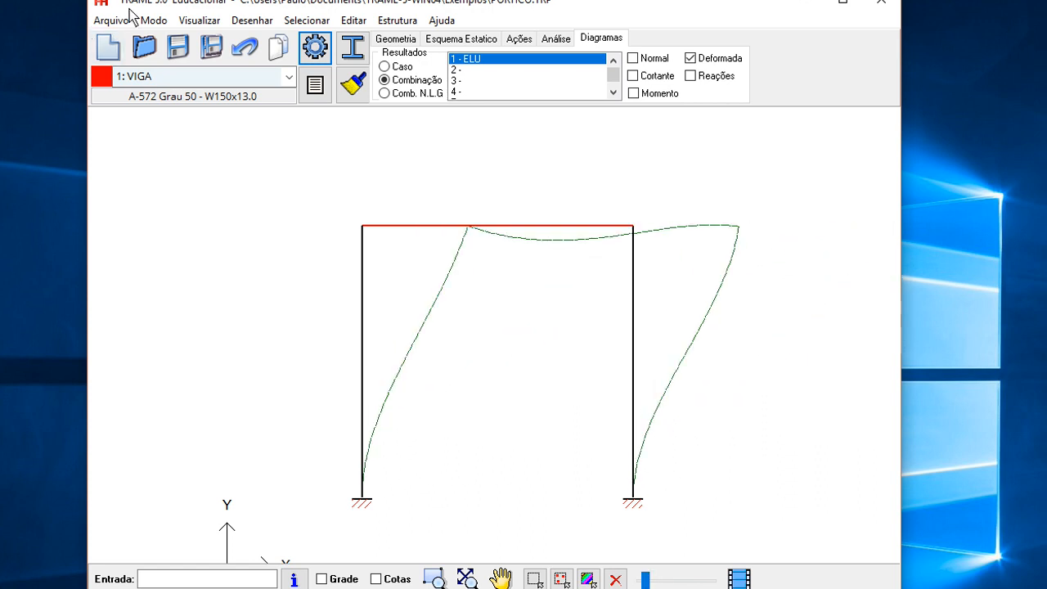
# - Turn on Ponto Chave mode and inspect the displacements at the two top frame nodes
pyautogui.click(153, 20)
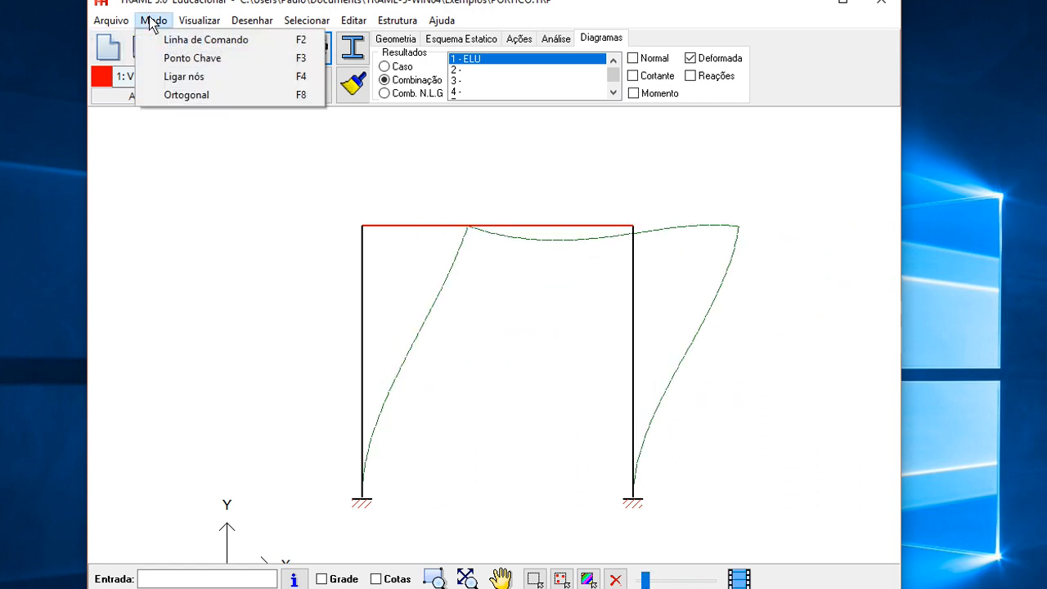
pyautogui.click(195, 60)
pyautogui.moveTo(363, 229)
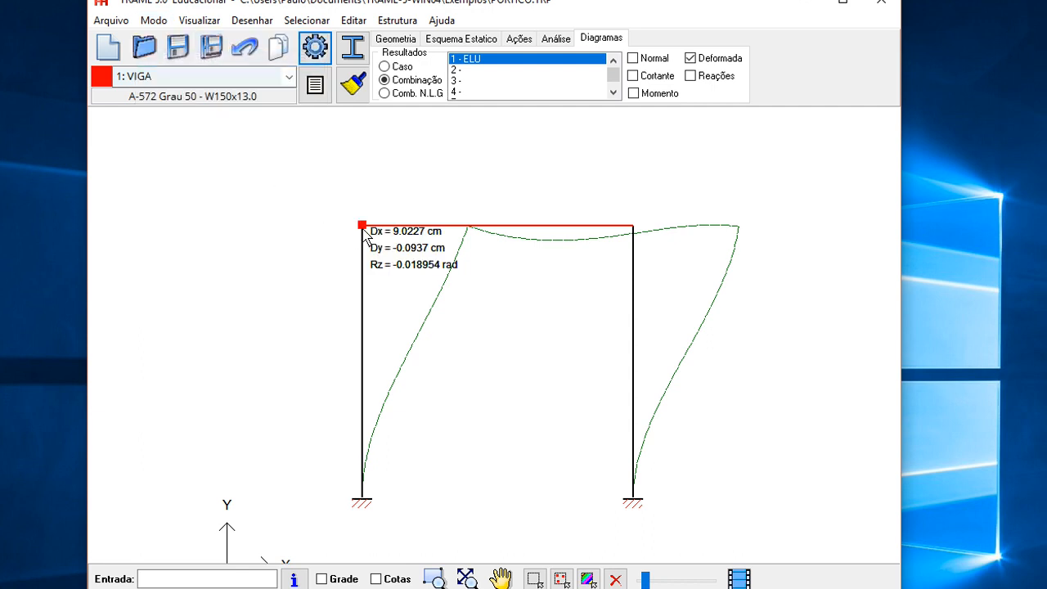
pyautogui.moveTo(636, 232)
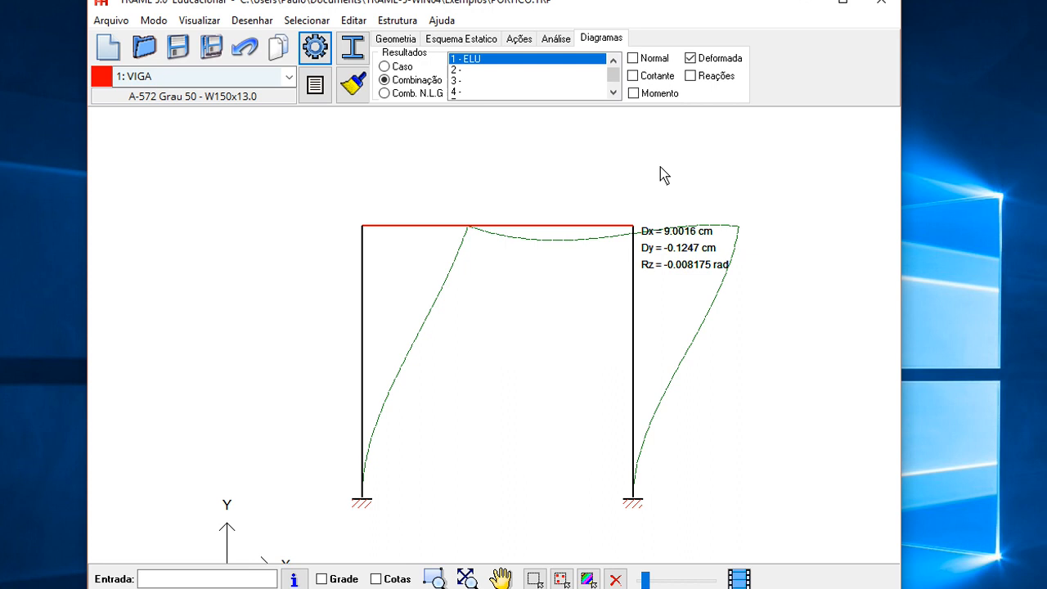
# - Compare the top-node displacements between the linear combination and the Comb. N.L.G nonlinear results
pyautogui.click(401, 95)
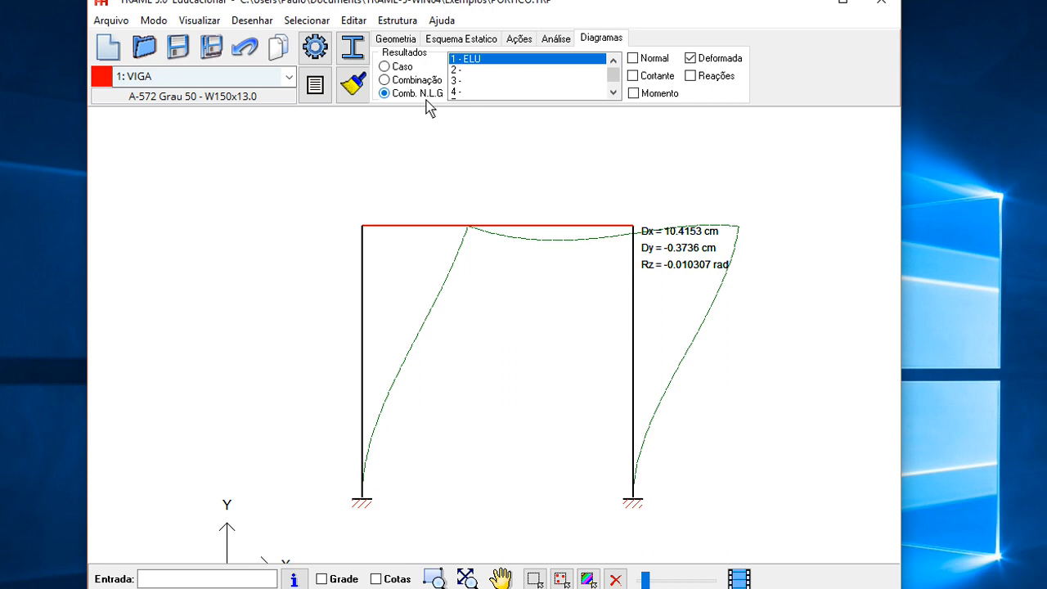
pyautogui.click(407, 83)
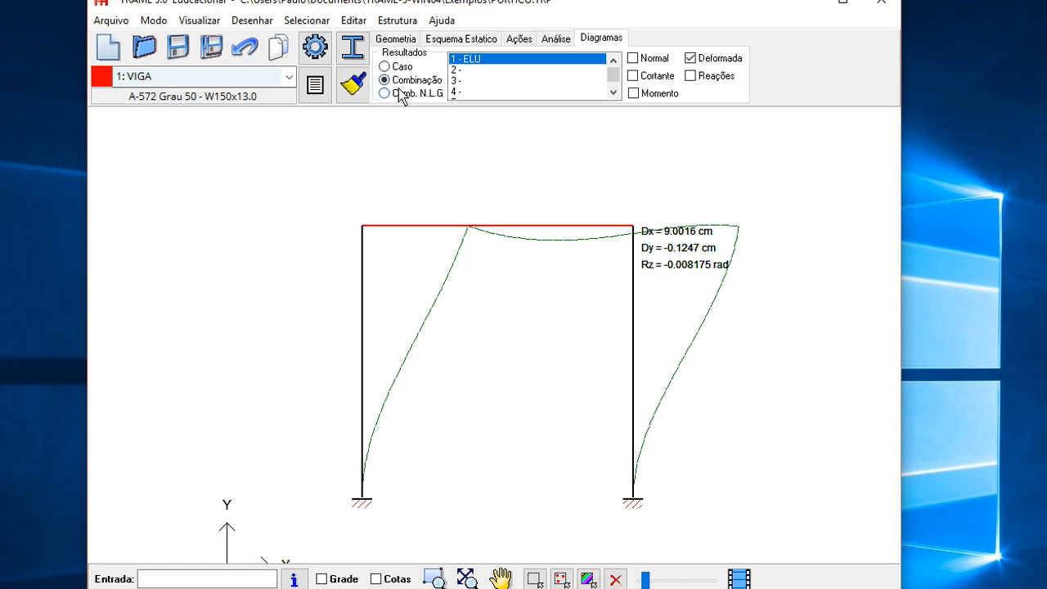
pyautogui.click(398, 94)
pyautogui.click(405, 83)
pyautogui.click(404, 95)
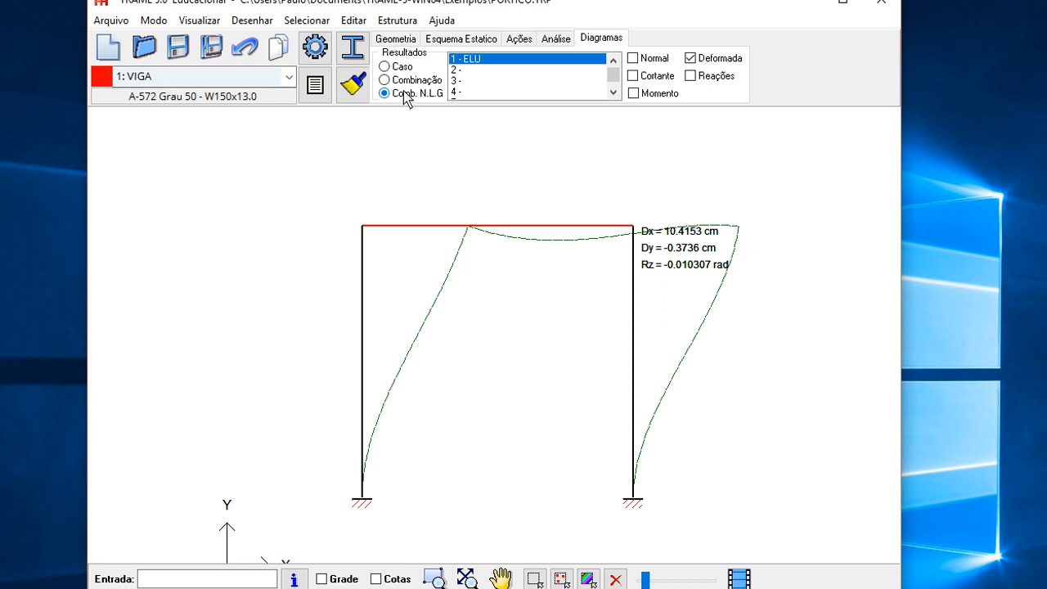
pyautogui.click(405, 83)
pyautogui.click(404, 95)
pyautogui.click(394, 81)
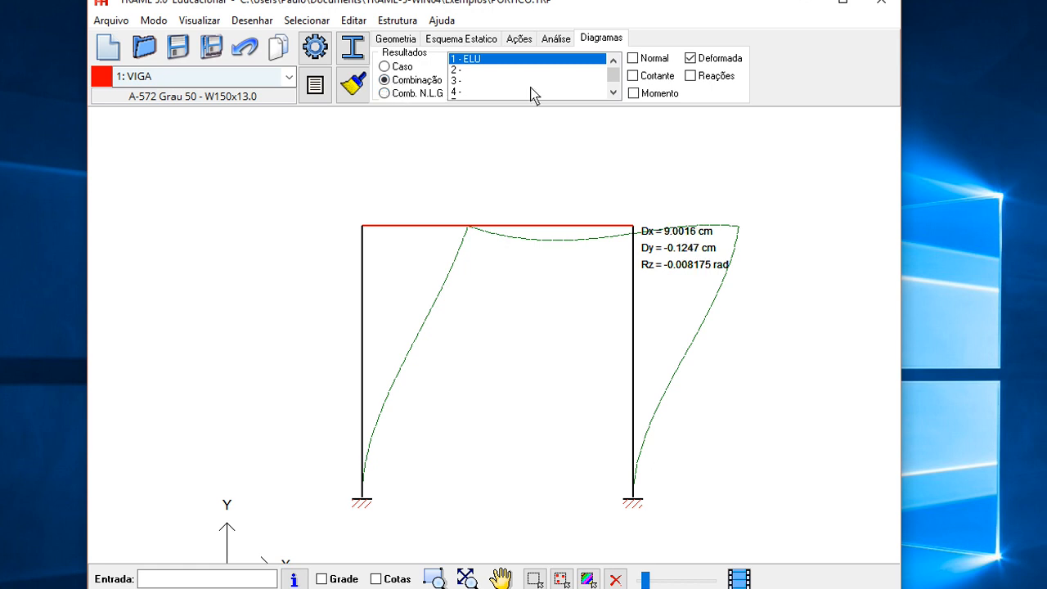
# - Open the structural analysis report from the analysis section and enlarge its browser window
pyautogui.click(556, 38)
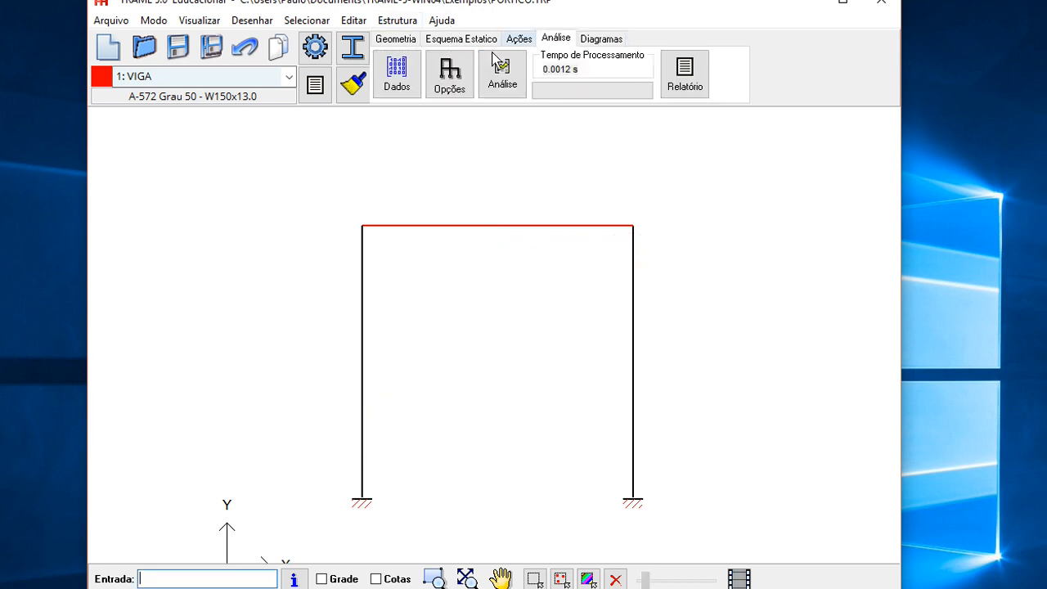
pyautogui.click(676, 84)
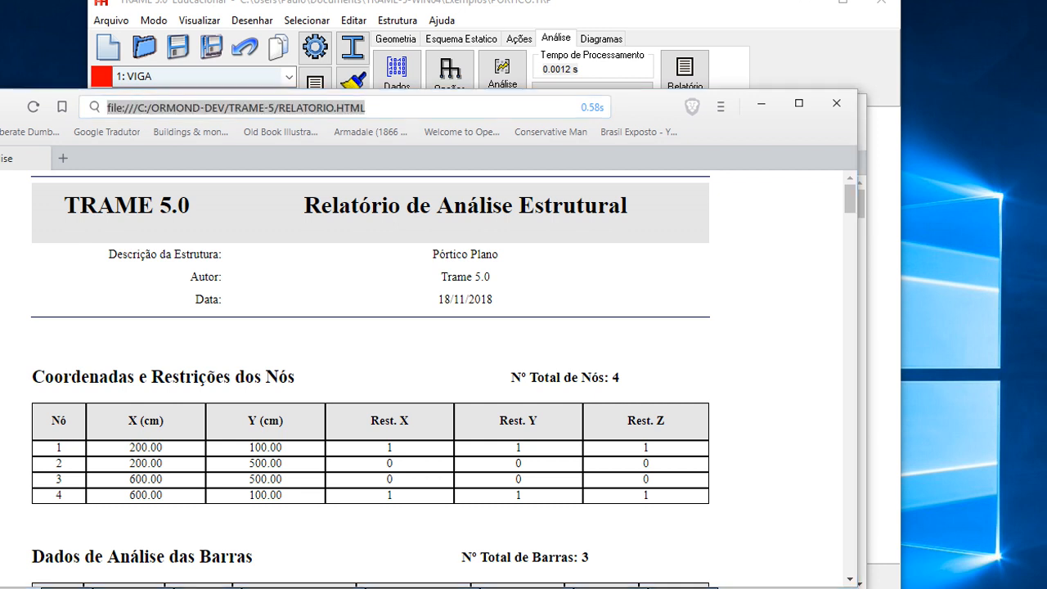
pyautogui.moveTo(0, 88); pyautogui.dragTo(108, 88)
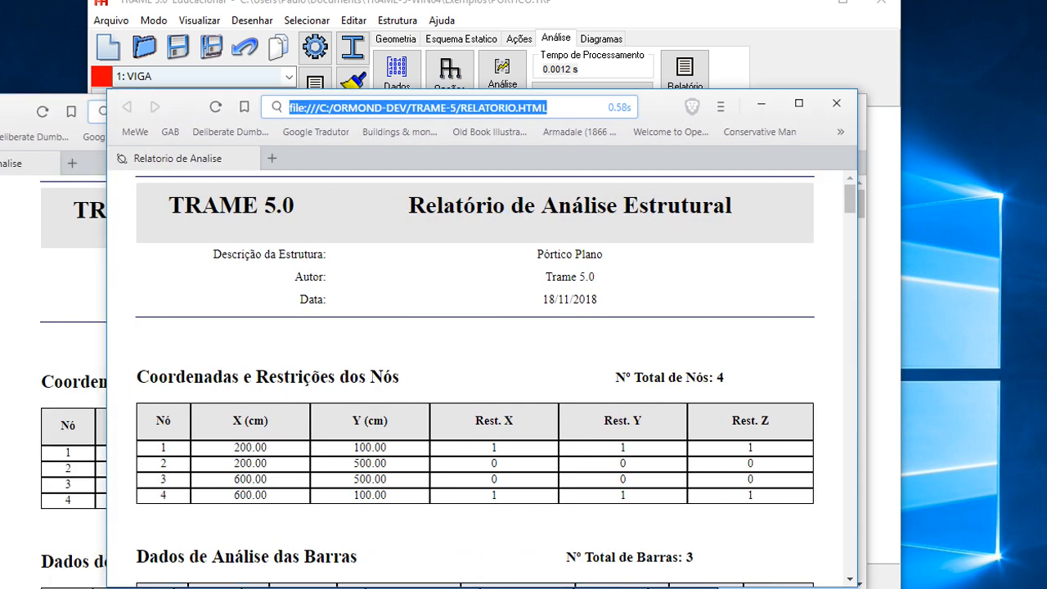
pyautogui.click(33, 114)
pyautogui.click(846, 112)
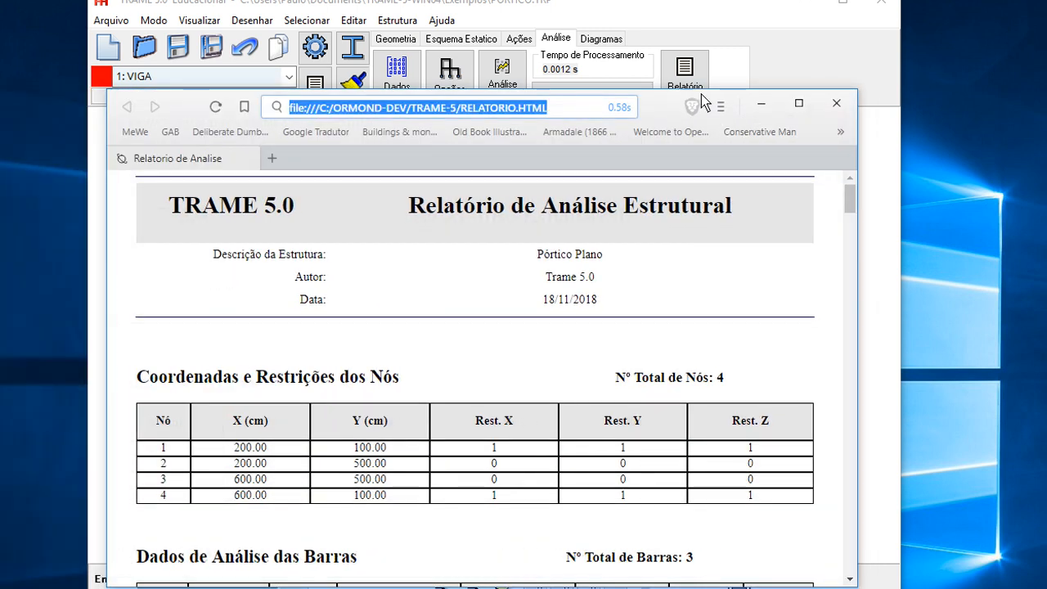
pyautogui.moveTo(860, 92); pyautogui.dragTo(900, 2)
# - Scroll through the report to examine node, bar, load case and ELU combination results
pyautogui.scroll(-3, 712, 277)
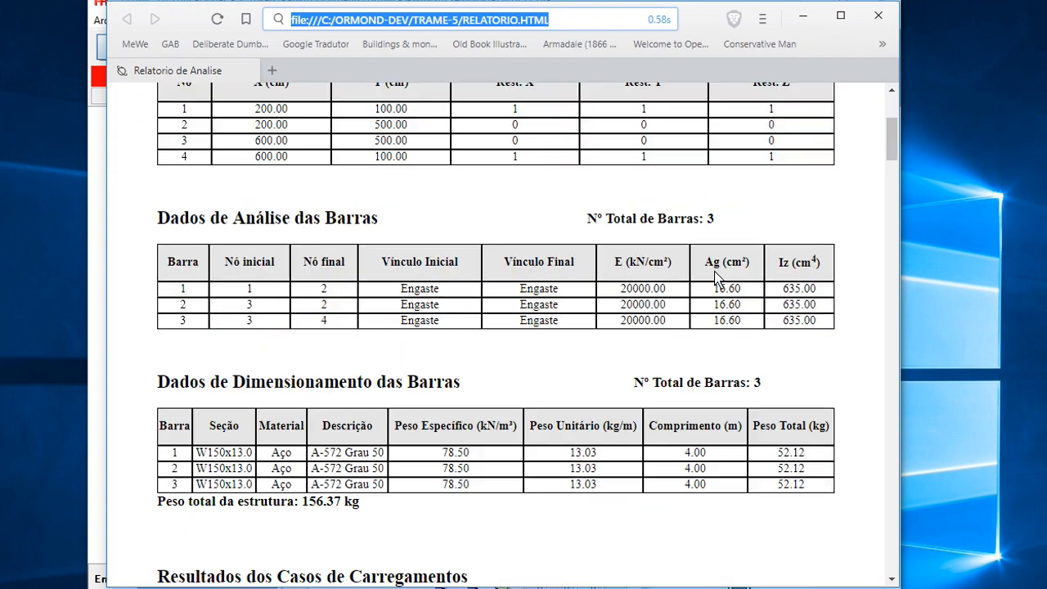
pyautogui.scroll(3, 701, 322)
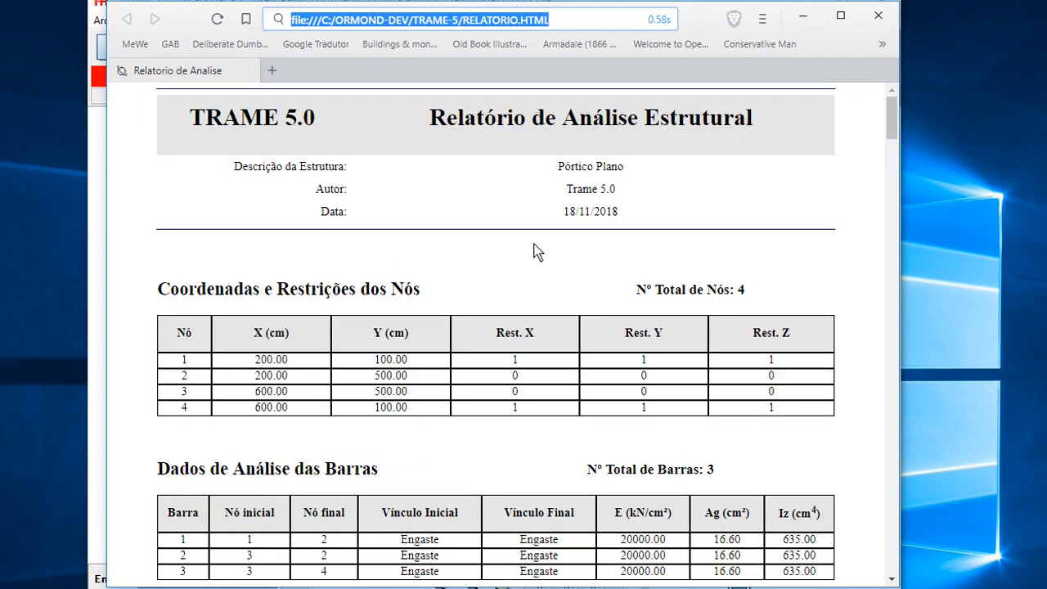
pyautogui.scroll(-5, 546, 261)
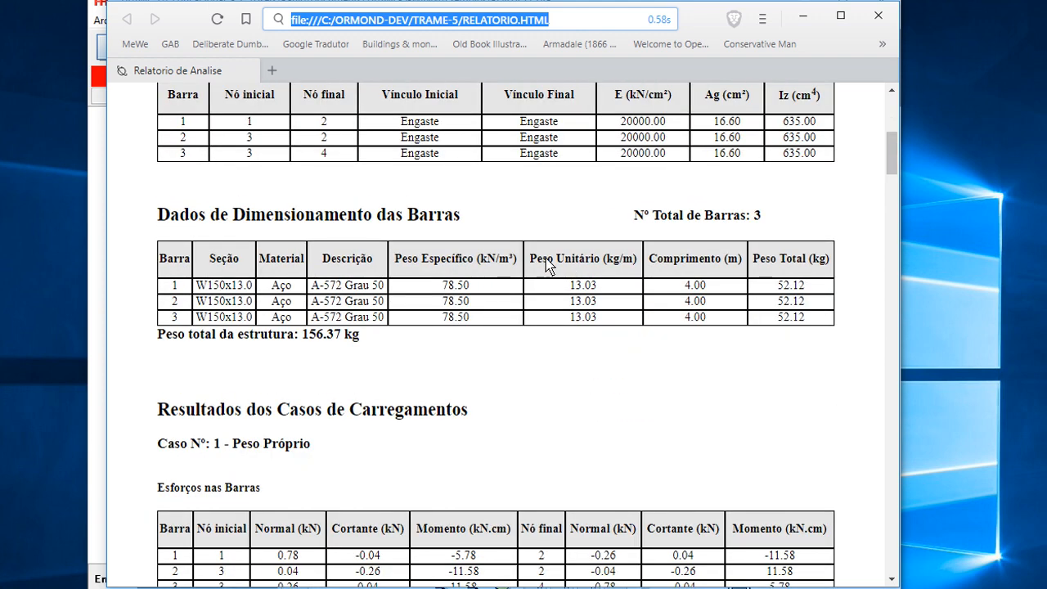
pyautogui.scroll(-6, 546, 266)
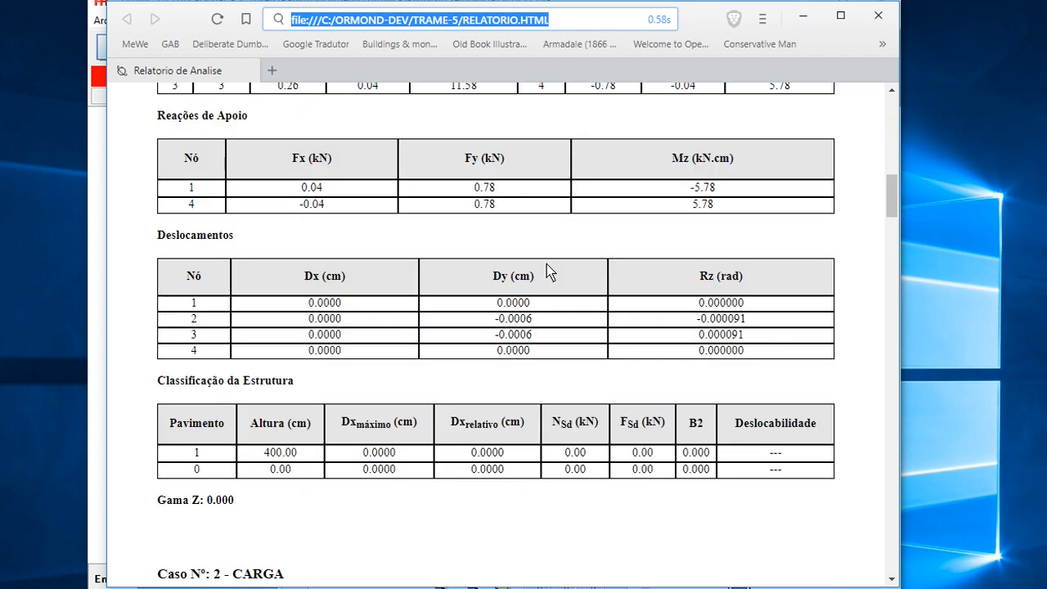
pyautogui.scroll(-12, 546, 272)
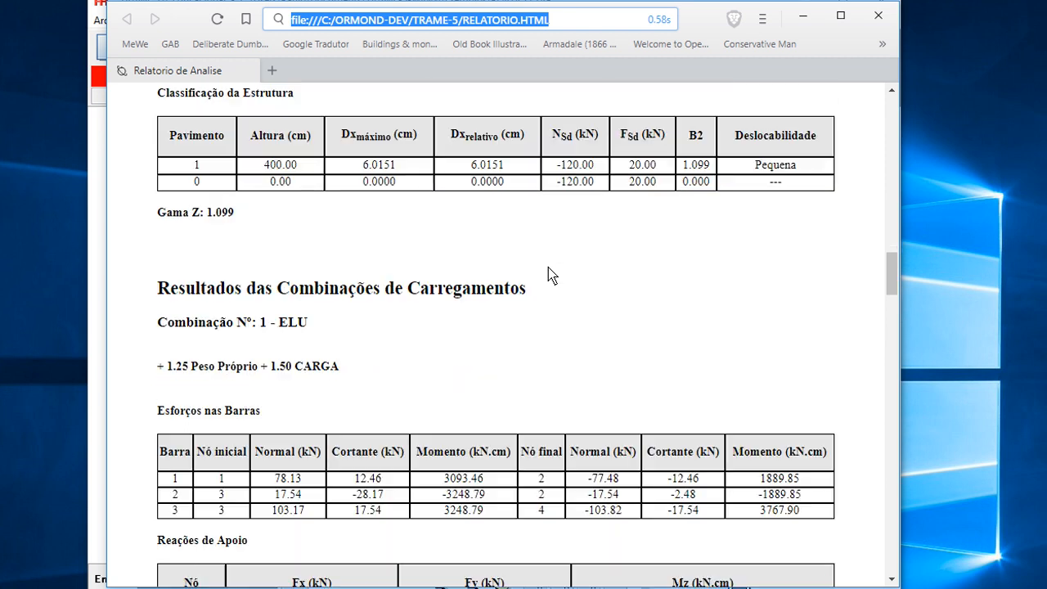
pyautogui.scroll(7, 548, 276)
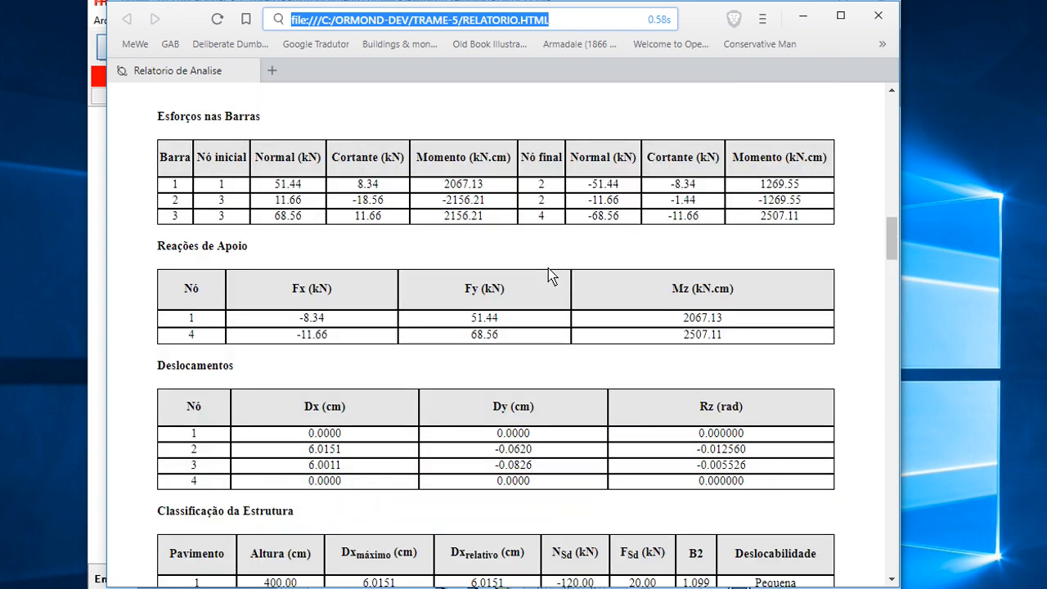
pyautogui.scroll(-6, 548, 276)
pyautogui.scroll(-3, 548, 275)
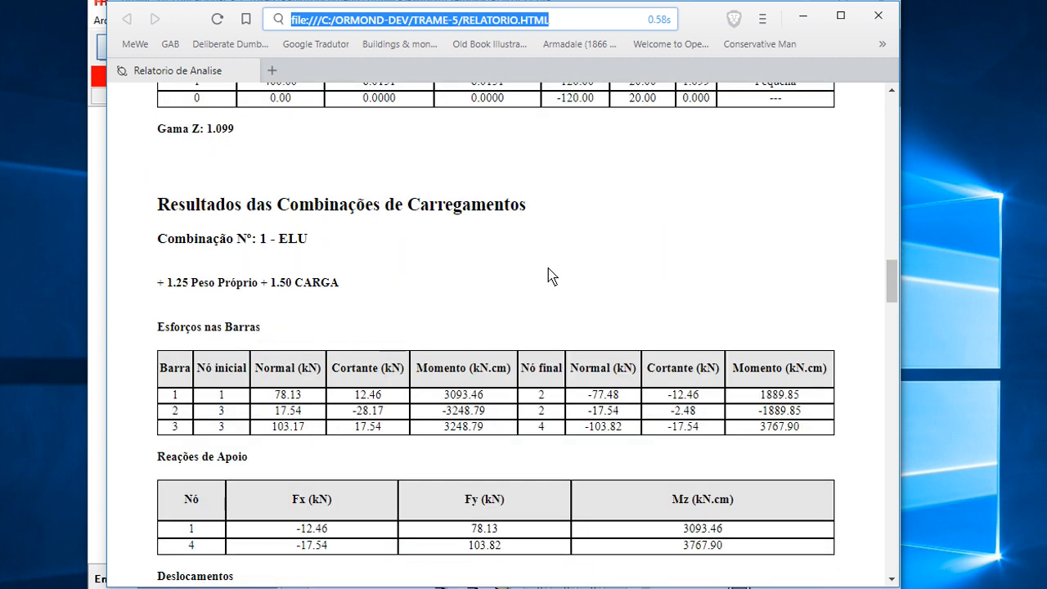
# - Highlight the ELU combination heading and review its reactions, displacements and structure classification
pyautogui.moveTo(307, 159); pyautogui.dragTo(158, 161)
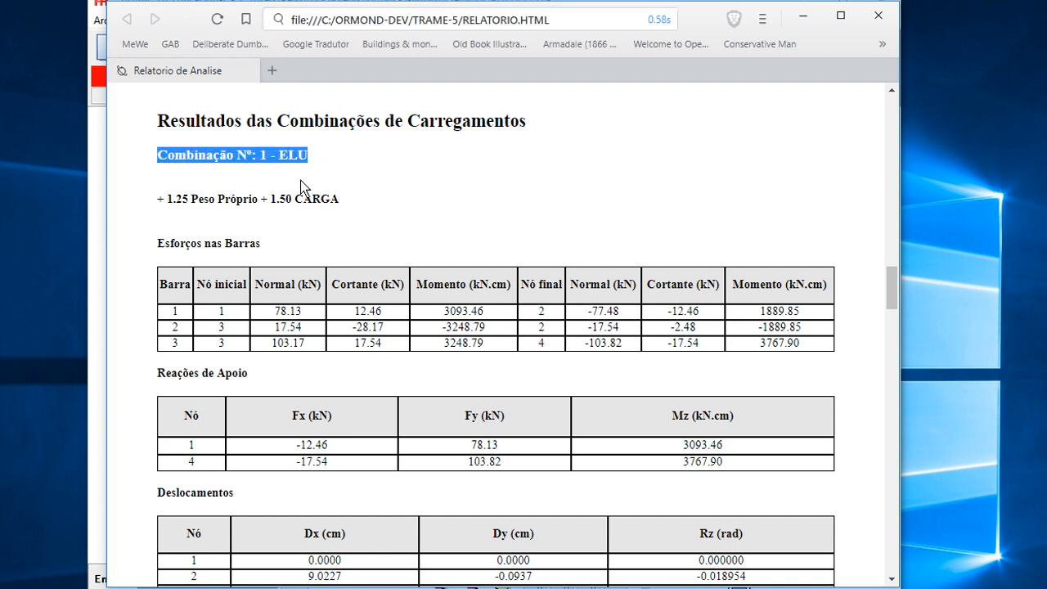
pyautogui.click(227, 163)
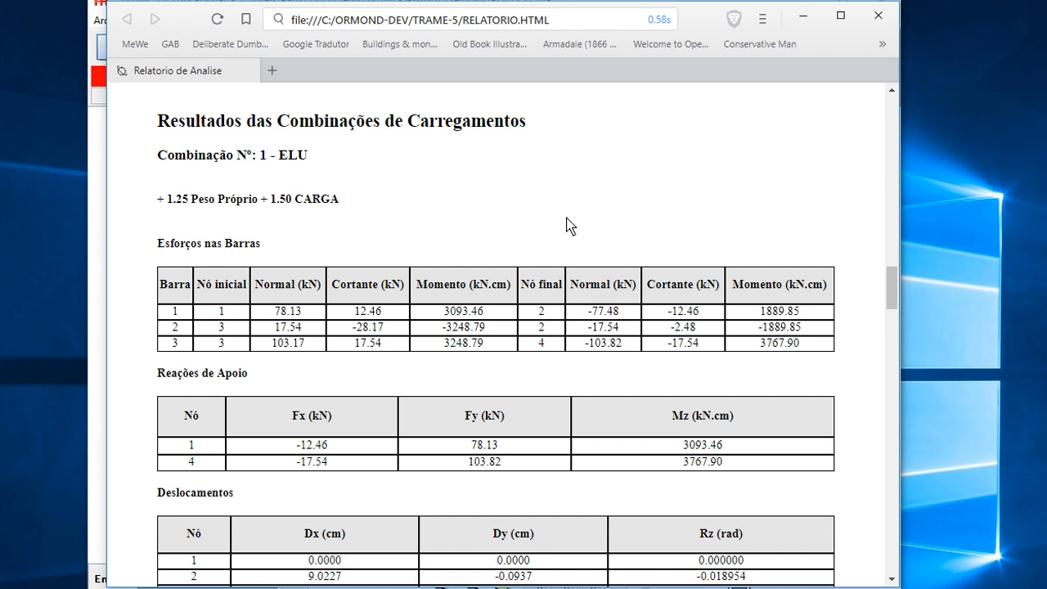
pyautogui.scroll(-3, 570, 227)
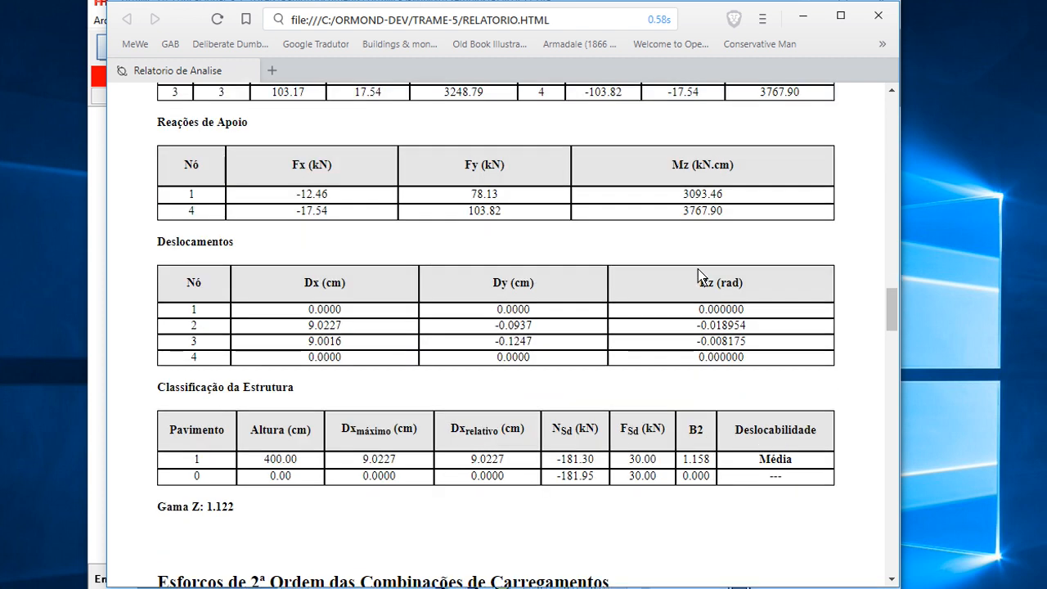
pyautogui.scroll(-1, 652, 282)
pyautogui.scroll(-1, 724, 399)
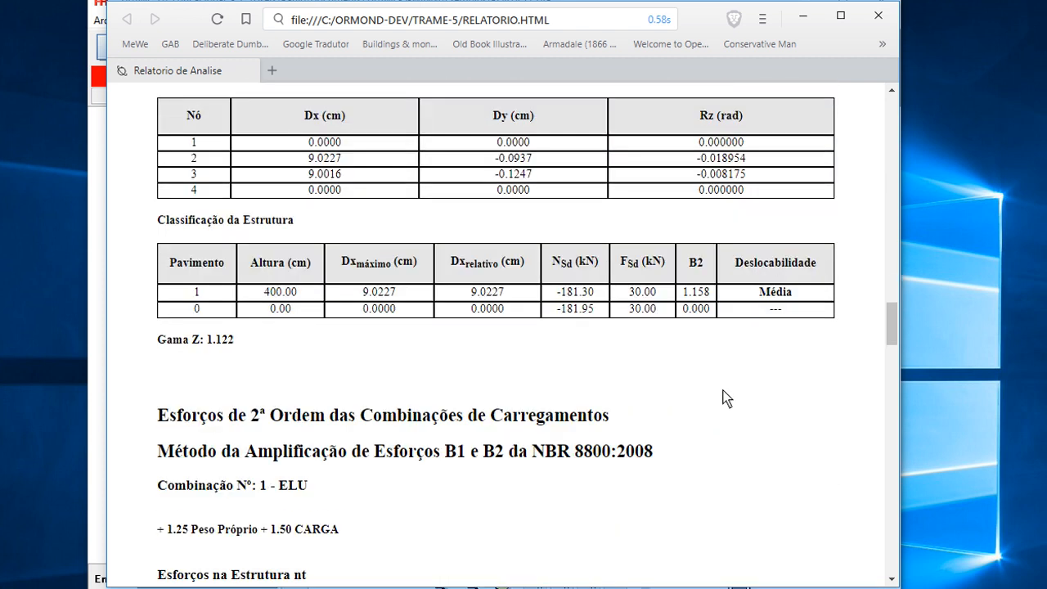
# - Highlight the first-storey B2 value and its Deslocabilidade classification in the ELU results
pyautogui.moveTo(708, 292); pyautogui.dragTo(685, 294)
pyautogui.click(780, 296)
pyautogui.moveTo(792, 296); pyautogui.dragTo(681, 296)
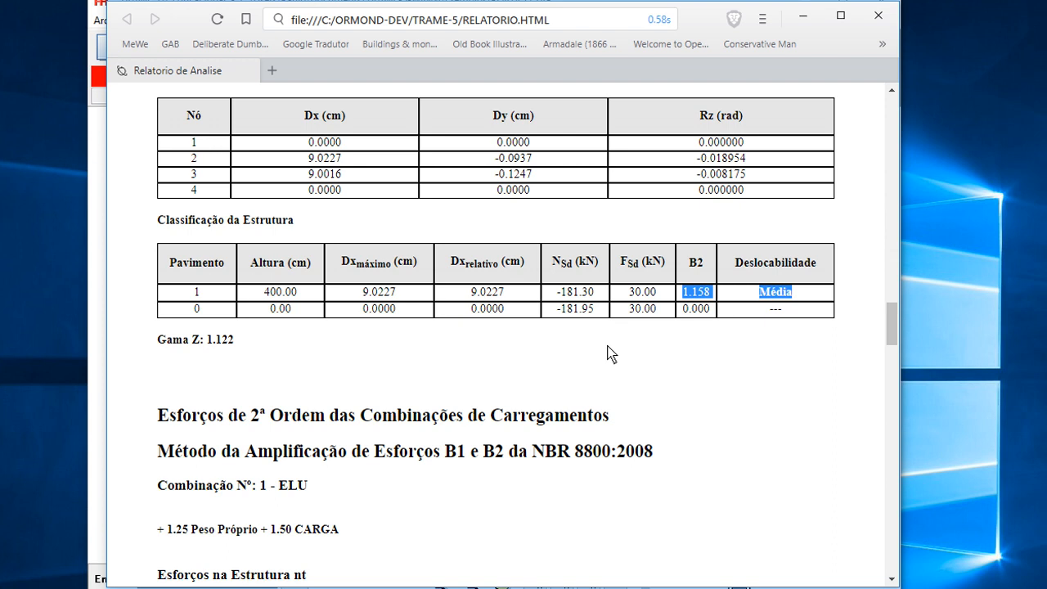
pyautogui.click(223, 346)
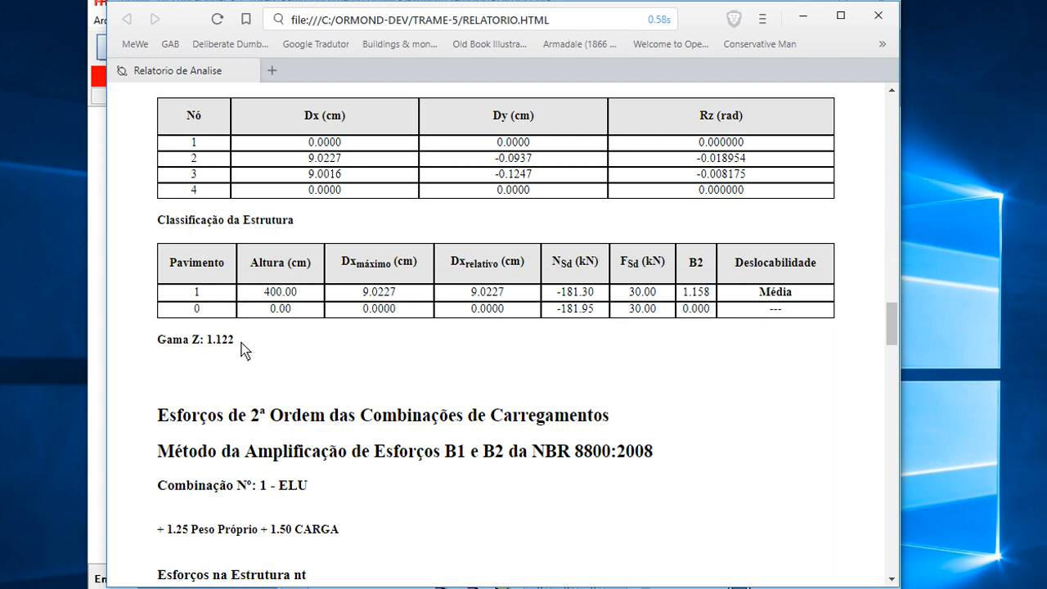
# - Highlight the Gama Z coefficient and the B2 value and scroll to the second-order forces section
pyautogui.moveTo(209, 348); pyautogui.dragTo(239, 348)
pyautogui.moveTo(161, 347); pyautogui.dragTo(243, 347)
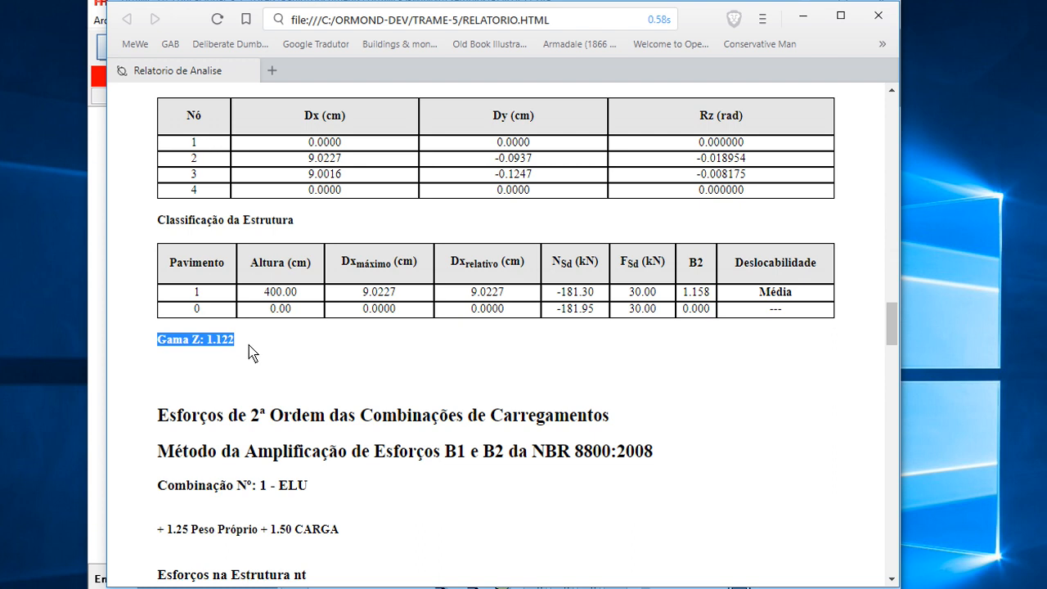
pyautogui.moveTo(238, 347); pyautogui.dragTo(203, 346)
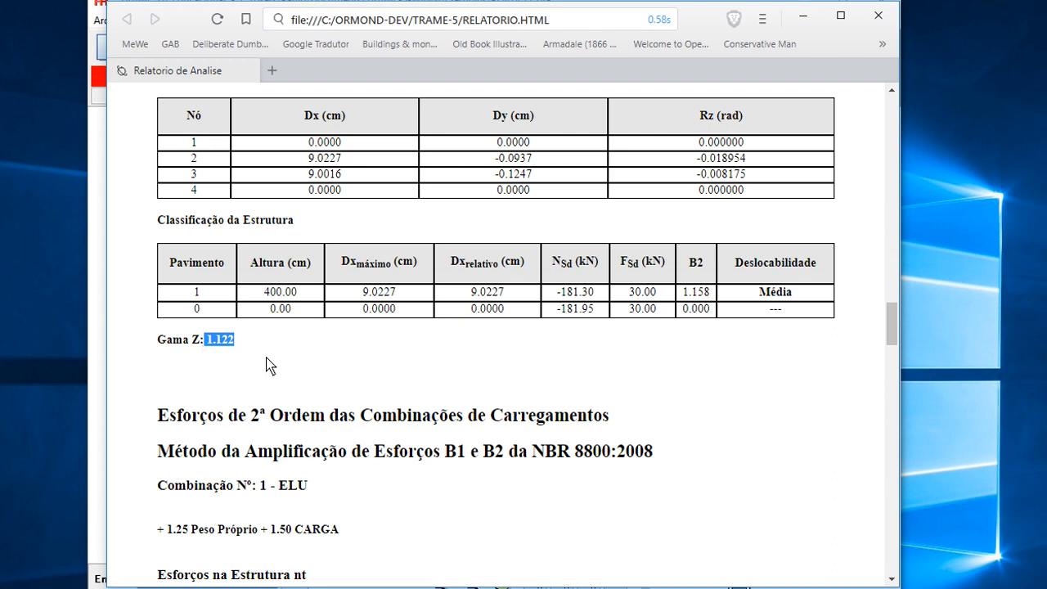
pyautogui.moveTo(242, 348); pyautogui.dragTo(163, 348)
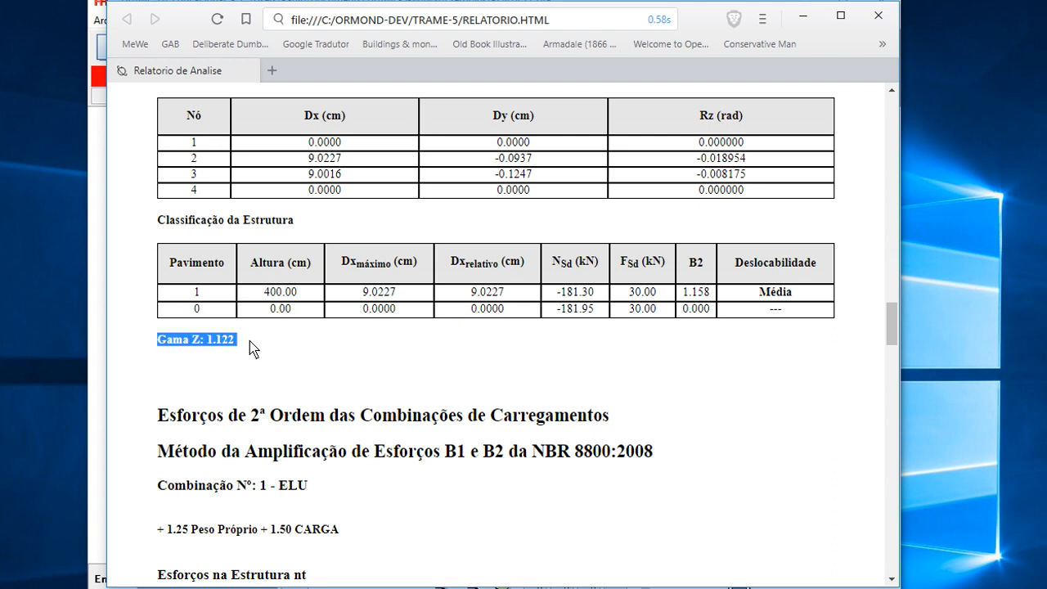
pyautogui.moveTo(795, 295); pyautogui.dragTo(684, 299)
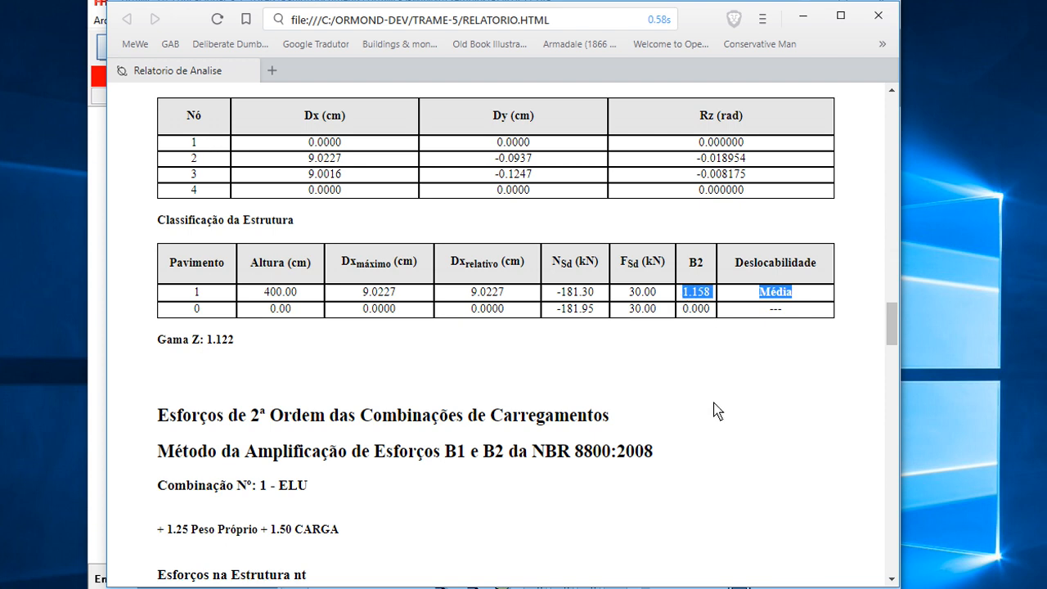
pyautogui.scroll(-2, 714, 411)
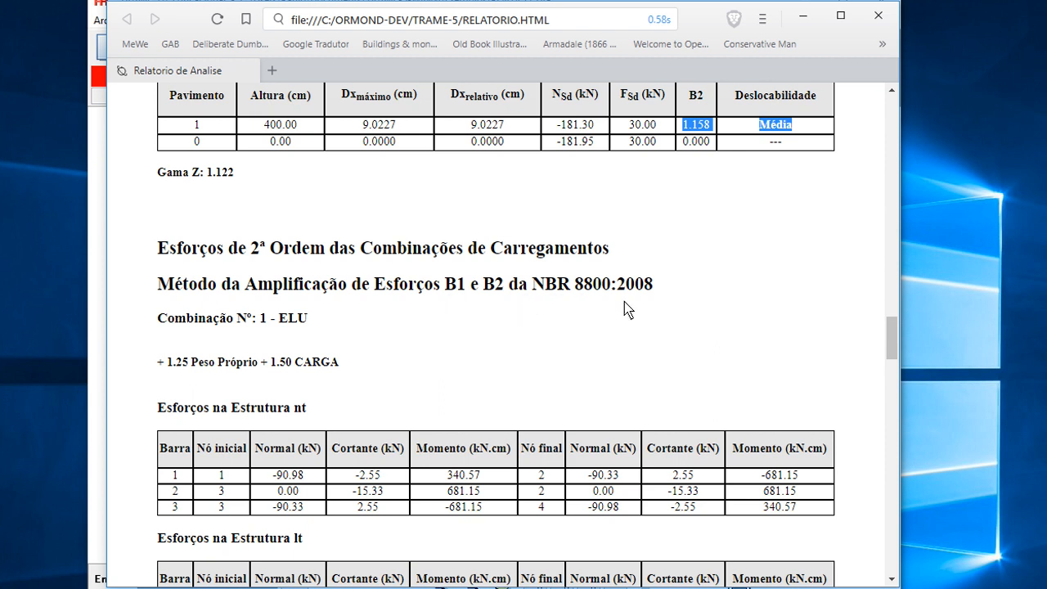
# - Scroll through the report's second-order forces, B1 results and geometric nonlinear analysis sections
pyautogui.scroll(-2, 747, 365)
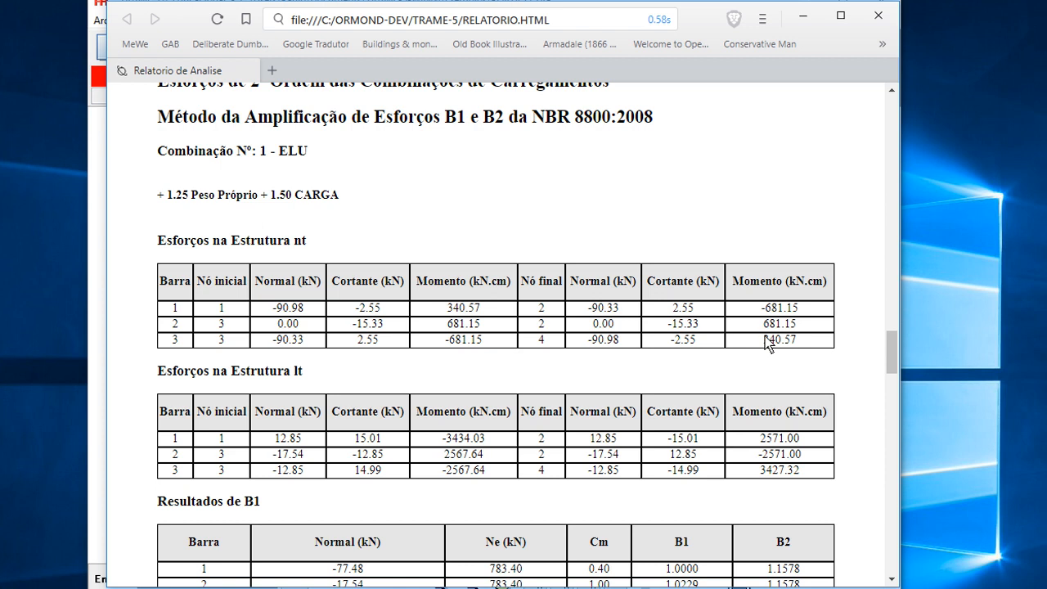
pyautogui.scroll(-4, 769, 342)
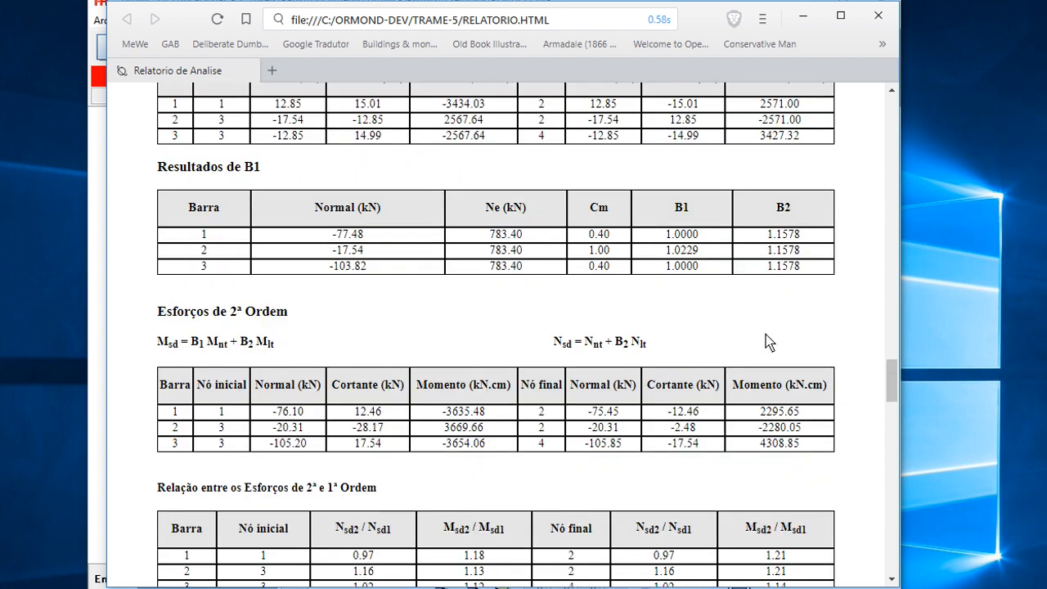
pyautogui.scroll(-2, 769, 342)
pyautogui.scroll(-1, 771, 339)
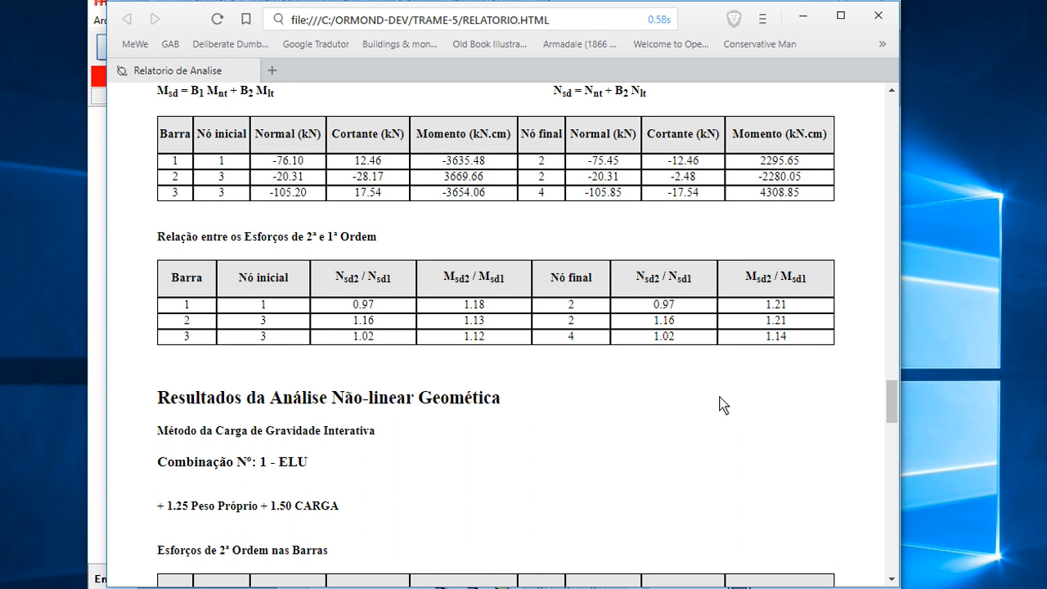
pyautogui.moveTo(787, 305); pyautogui.dragTo(769, 342)
pyautogui.click(765, 356)
pyautogui.scroll(-3, 730, 363)
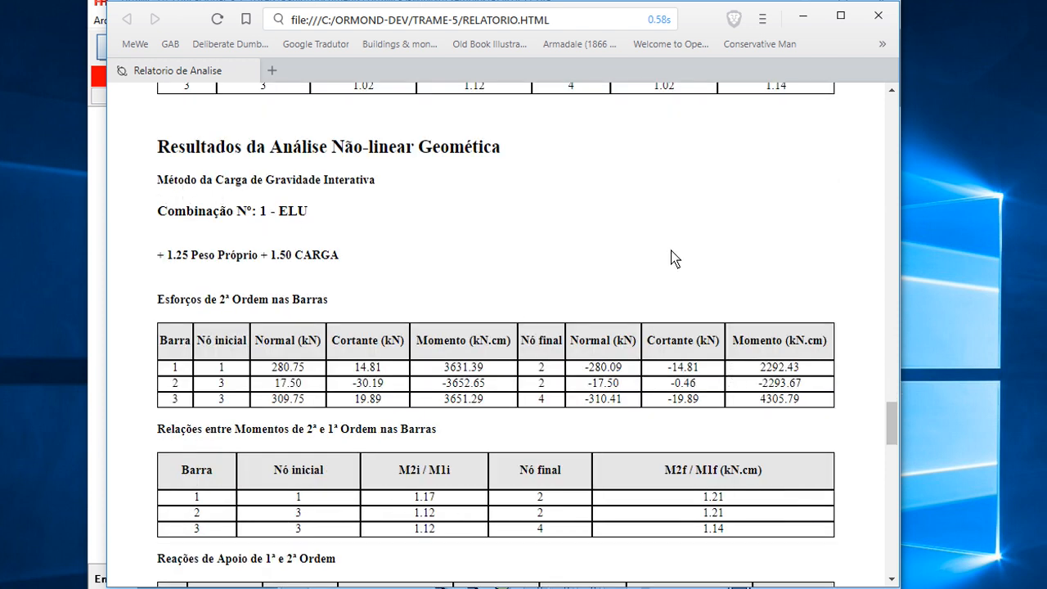
pyautogui.scroll(-6, 716, 267)
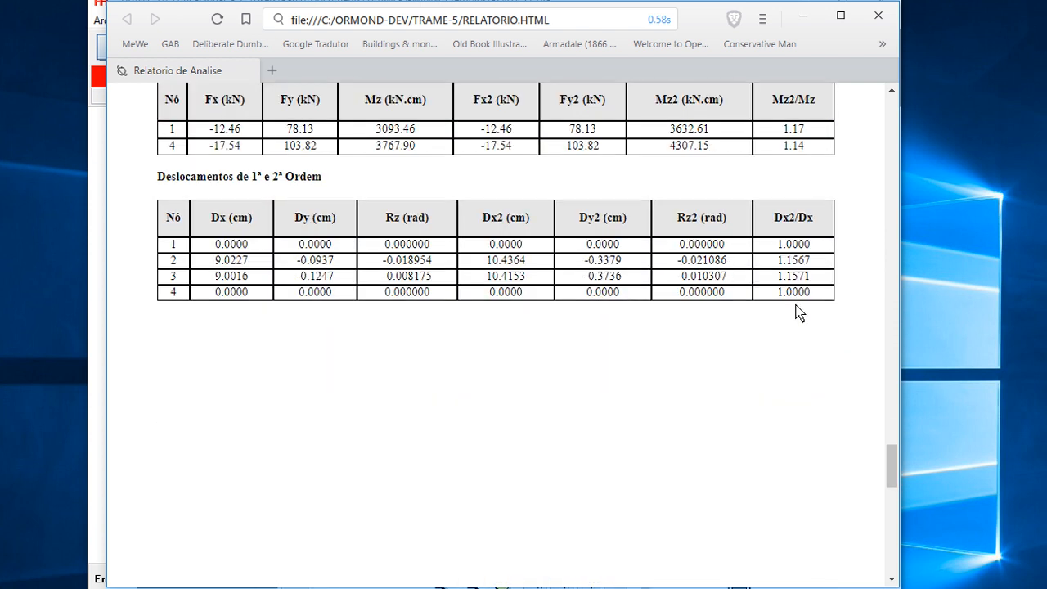
# - Highlight the Dx2/Dx ratios in the first- and second-order displacements table
pyautogui.scroll(1, 795, 311)
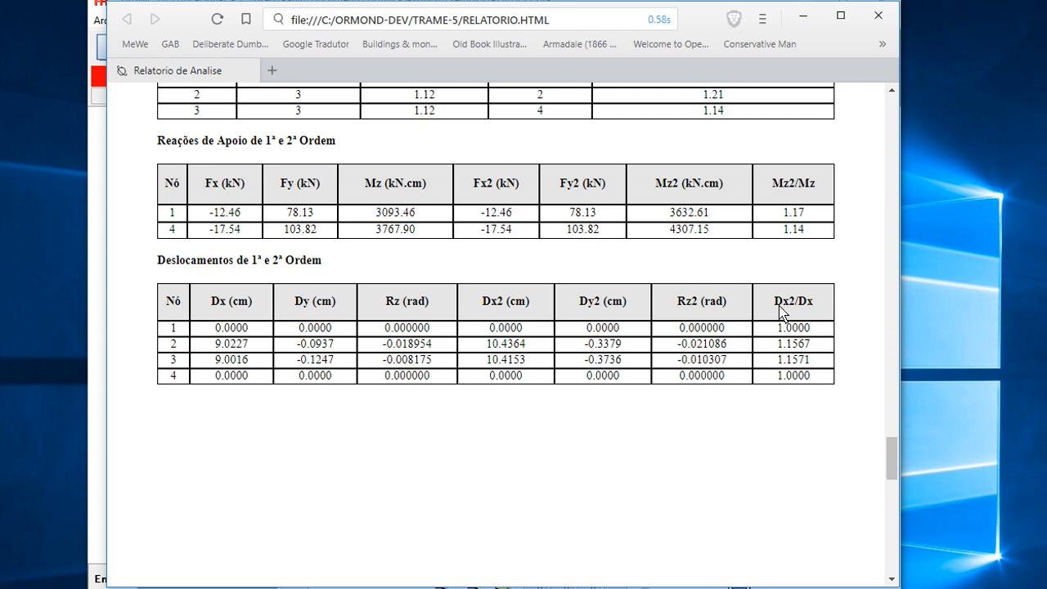
pyautogui.moveTo(774, 301)
pyautogui.mouseDown()
pyautogui.moveTo(817, 305)
pyautogui.moveTo(778, 305)
pyautogui.mouseUp()
pyautogui.click(803, 306)
pyautogui.click(808, 336)
pyautogui.moveTo(812, 347); pyautogui.dragTo(784, 370)
# - Return to the top of the analysis report and close the browser window
pyautogui.moveTo(892, 460); pyautogui.dragTo(889, 118)
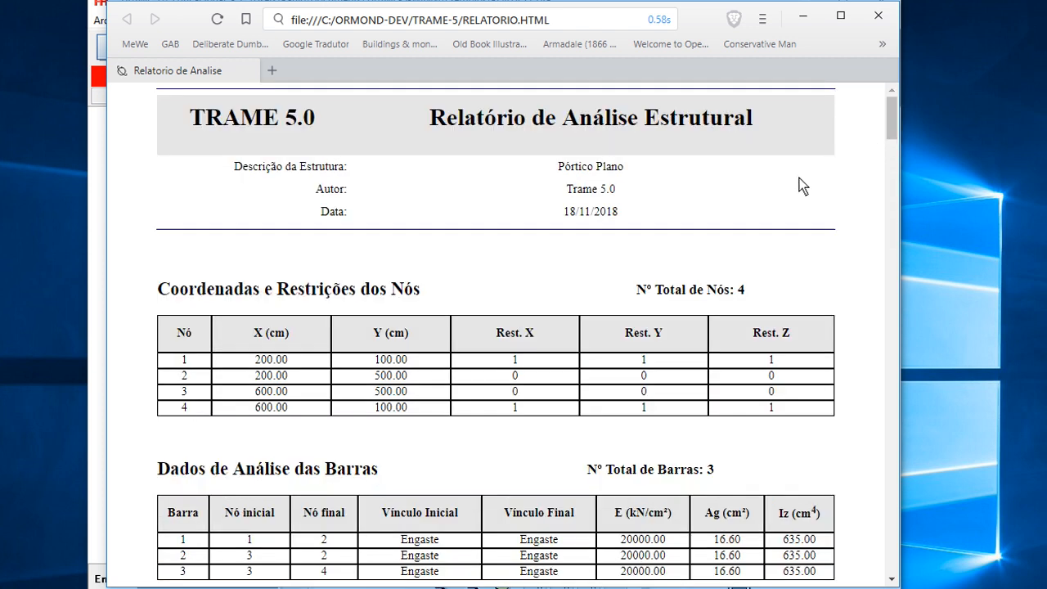
pyautogui.click(881, 20)
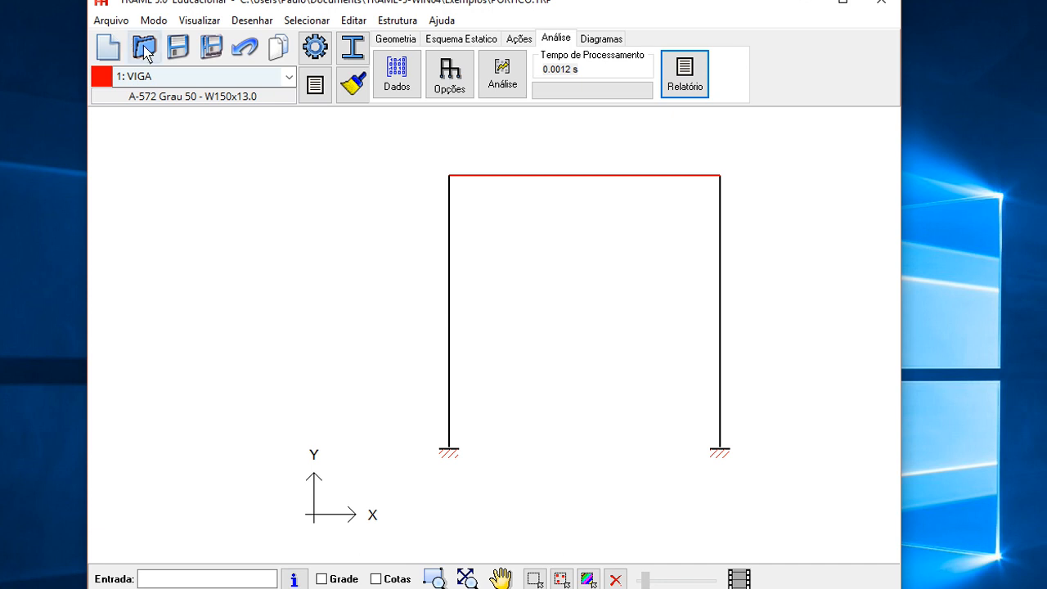
pyautogui.moveTo(516, 357)
pyautogui.mouseDown()
pyautogui.moveTo(271, 374)
pyautogui.moveTo(250, 385)
pyautogui.mouseUp()
pyautogui.moveTo(338, 430); pyautogui.dragTo(341, 406)
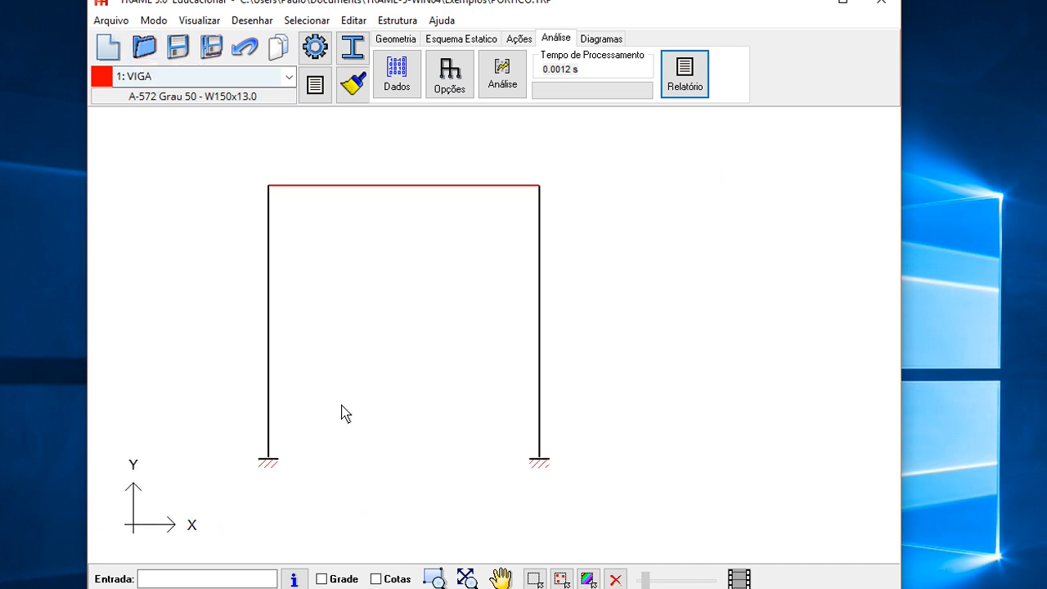